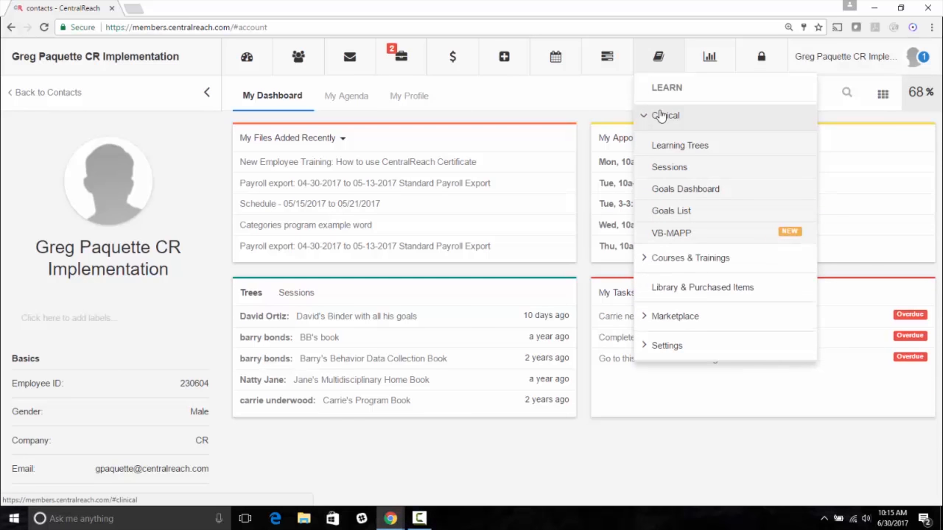
# - Open the list of clinical sessions and look over its entries
pyautogui.click(670, 169)
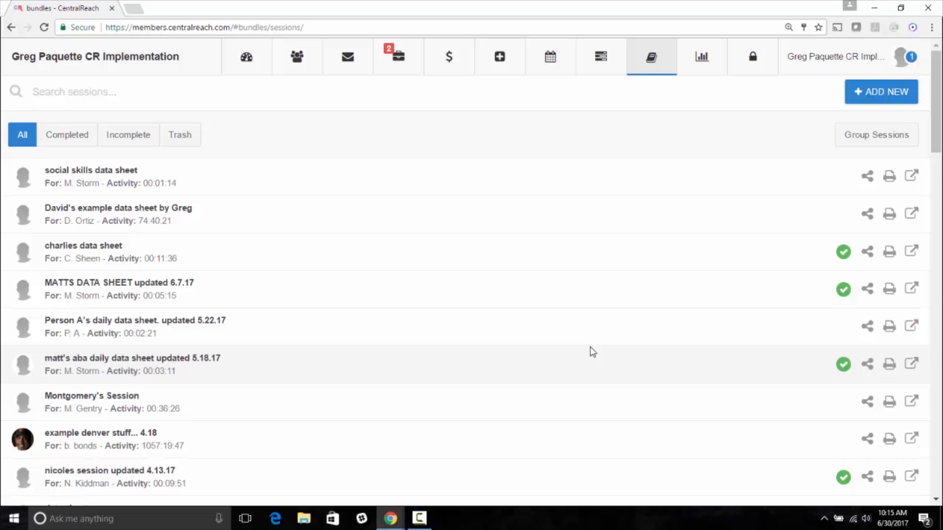
pyautogui.scroll(-5, 526, 341)
pyautogui.scroll(5, 526, 344)
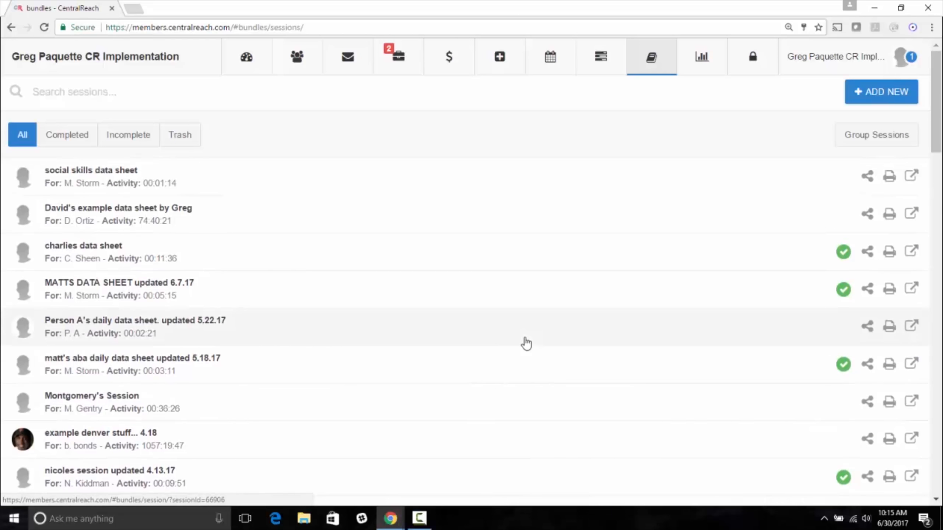
# - Filter the sessions by the assigned client's name and open that client's session updated 4.4.17
pyautogui.click(107, 98)
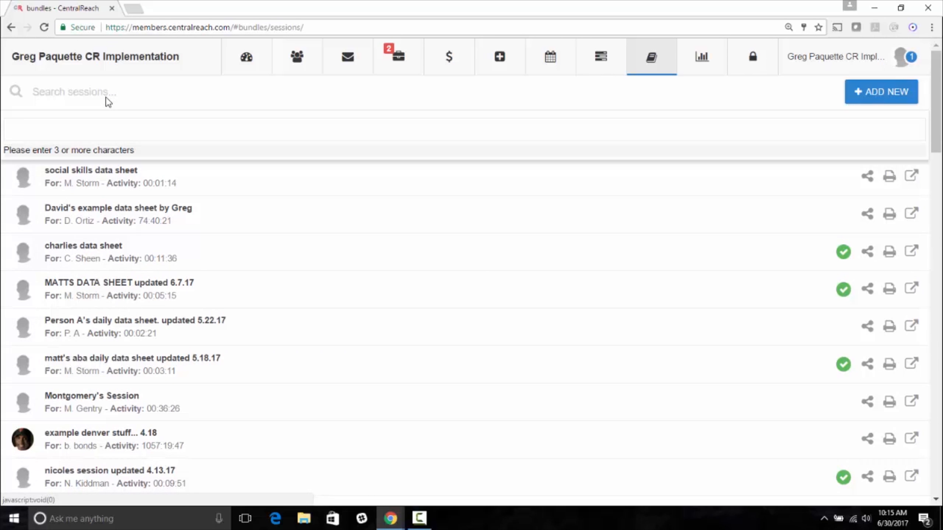
pyautogui.write('matt')
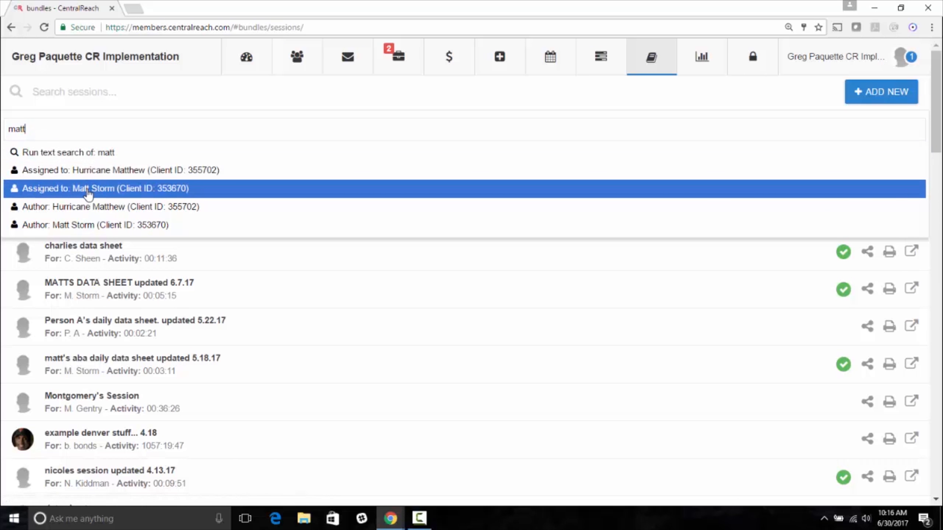
pyautogui.click(88, 189)
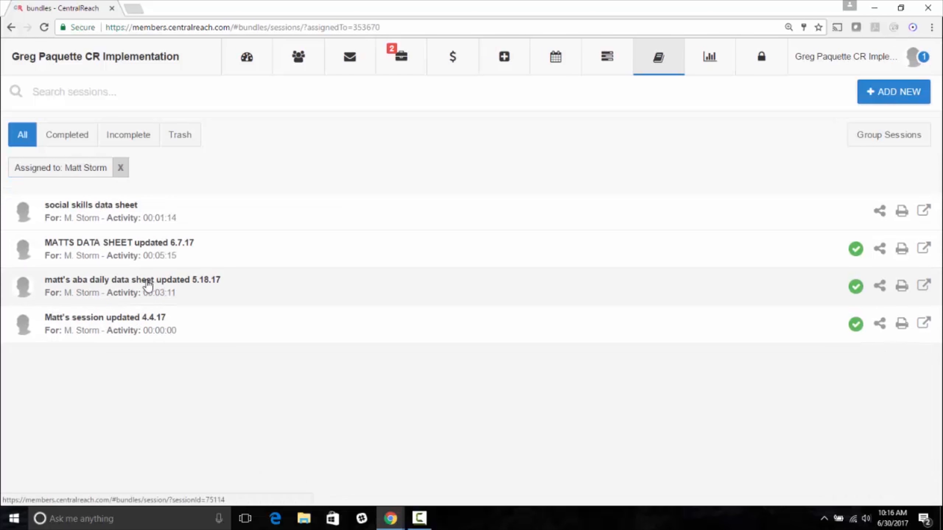
pyautogui.click(120, 323)
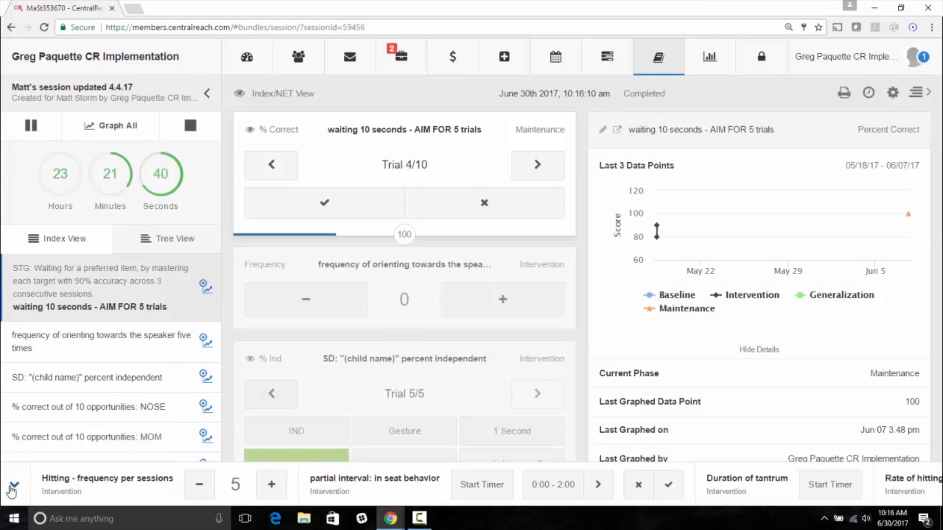
# - Collapse the pinned behavior bar and look through the session's targets in the index
pyautogui.click(14, 485)
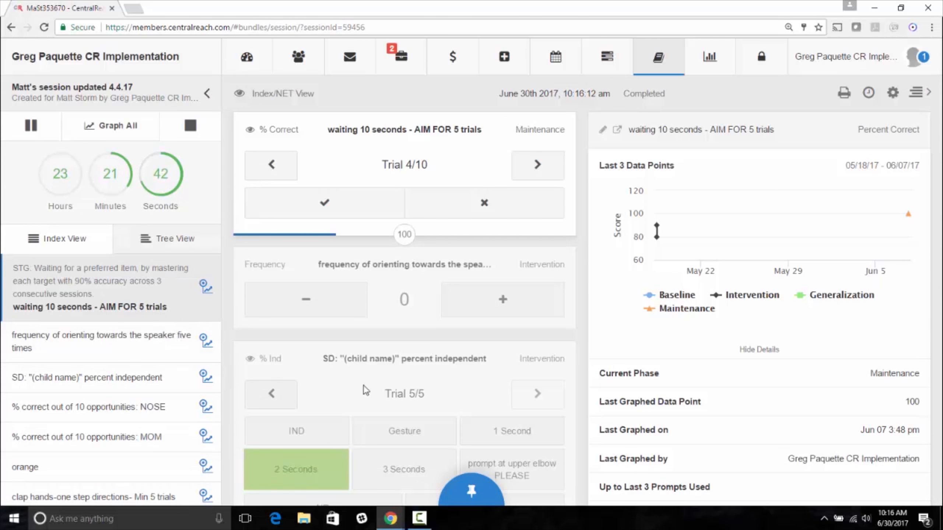
pyautogui.scroll(-3, 369, 350)
pyautogui.scroll(3, 369, 349)
pyautogui.scroll(-4, 123, 300)
pyautogui.scroll(-2, 120, 366)
pyautogui.scroll(4, 120, 367)
pyautogui.scroll(-3, 120, 367)
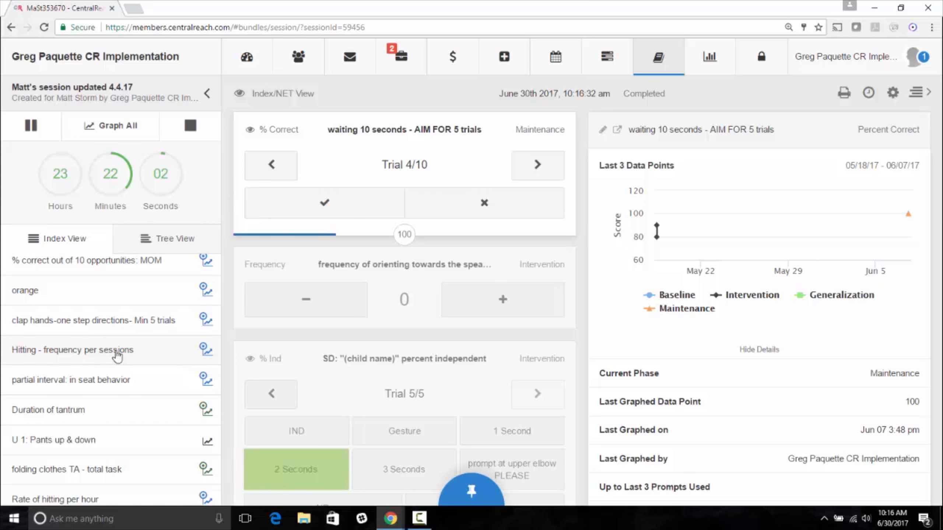
# - Bring up the "clap hands-one step directions- Min 5 trials" target, followed by the "U 1: Pants up & down" target
pyautogui.click(120, 322)
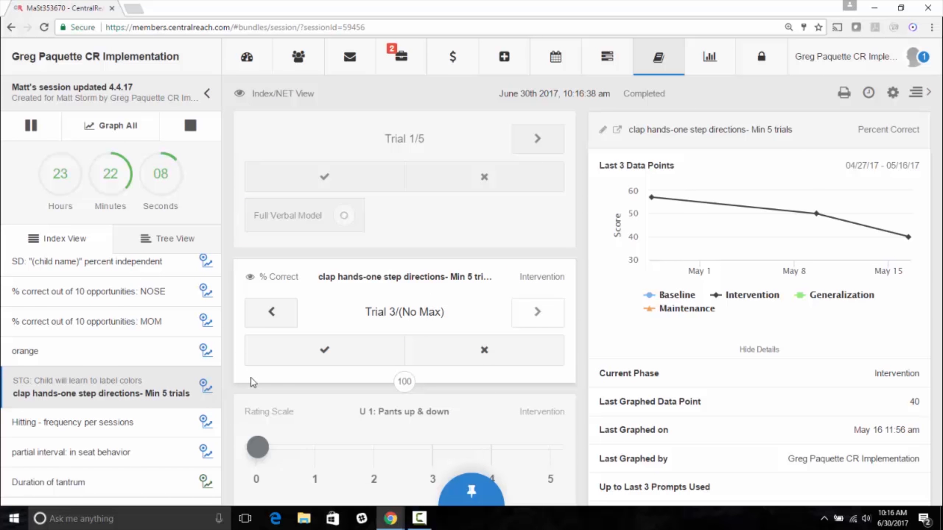
pyautogui.scroll(-3, 133, 439)
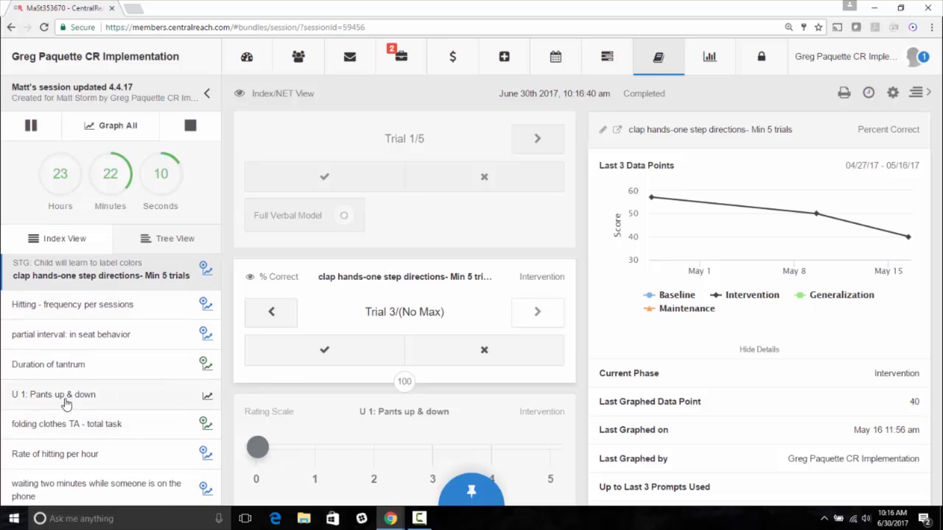
pyautogui.click(66, 403)
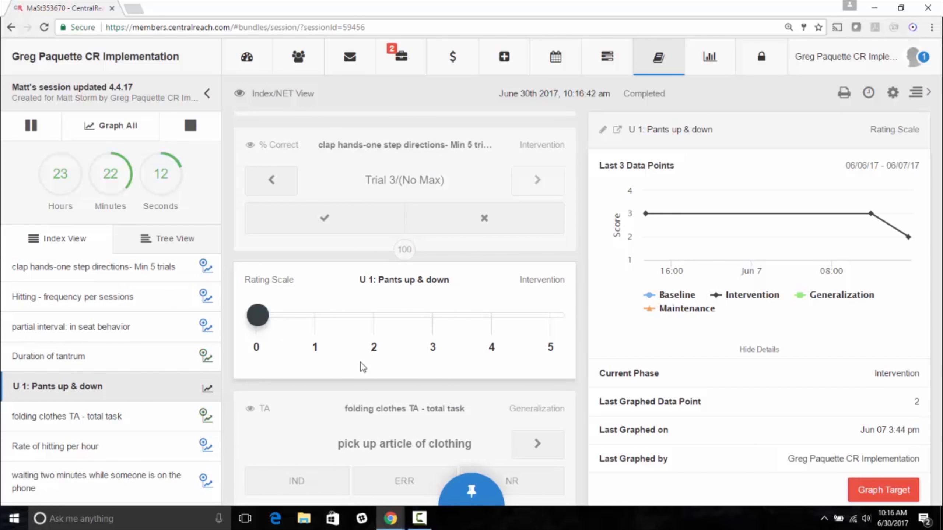
pyautogui.scroll(1, 111, 408)
pyautogui.scroll(-1, 97, 397)
pyautogui.scroll(3, 96, 398)
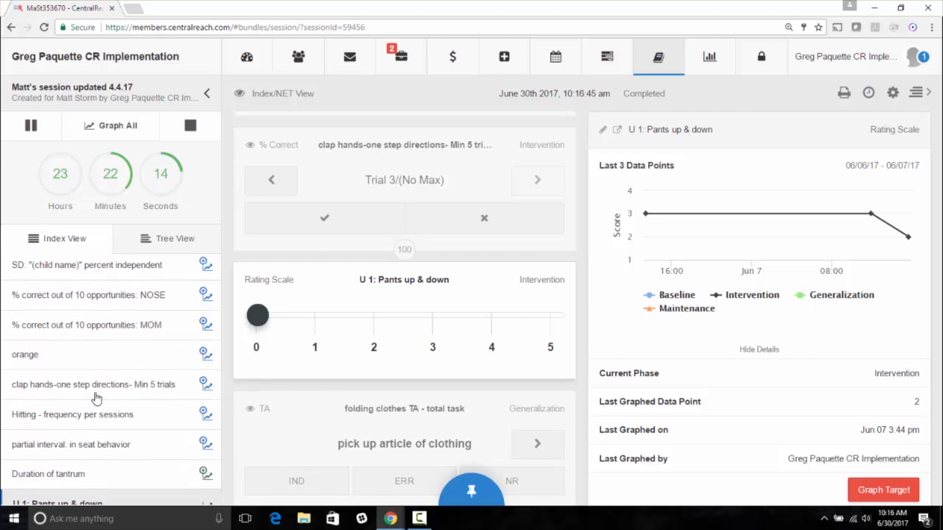
# - Hide the session sidebar and review the graph, description text and instructional notes of "U 1: Pants up & down"
pyautogui.click(208, 95)
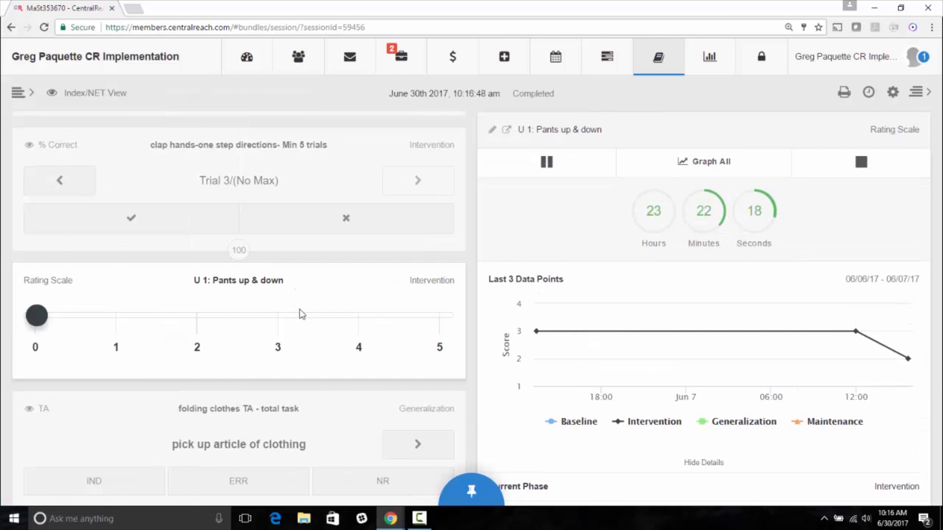
pyautogui.moveTo(803, 373)
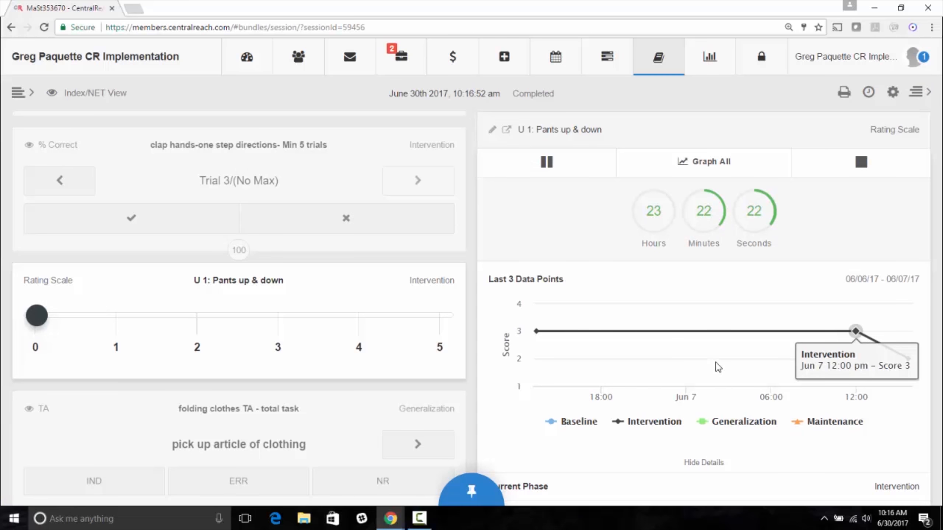
pyautogui.scroll(-3, 755, 379)
pyautogui.scroll(-2, 755, 379)
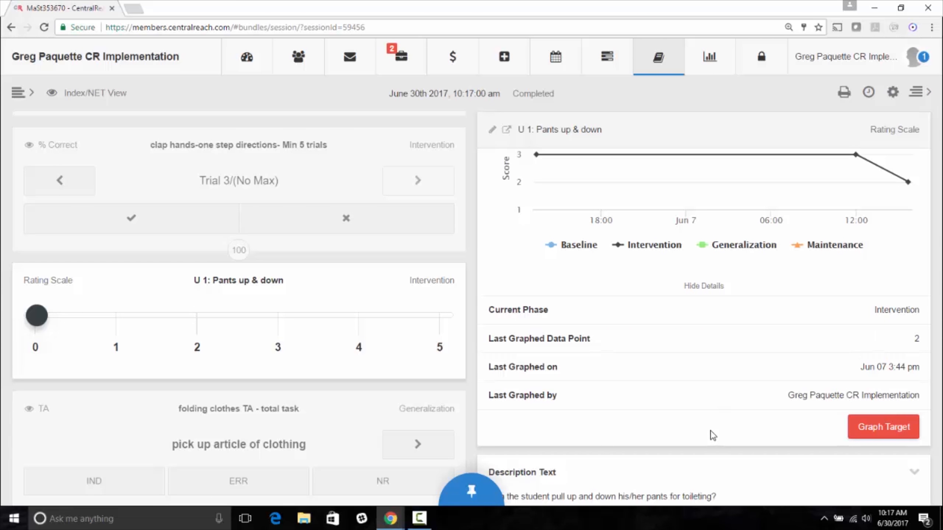
pyautogui.scroll(-3, 713, 435)
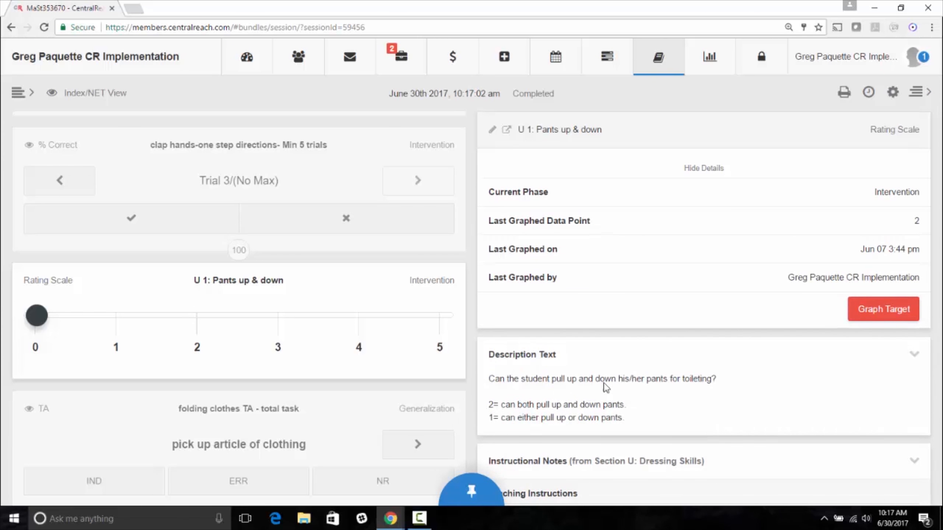
pyautogui.scroll(-3, 557, 383)
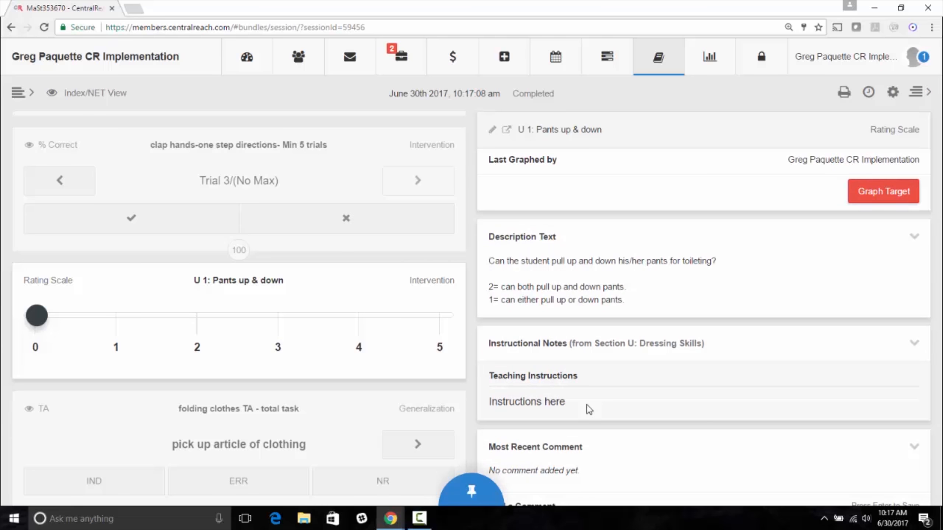
pyautogui.scroll(-2, 586, 404)
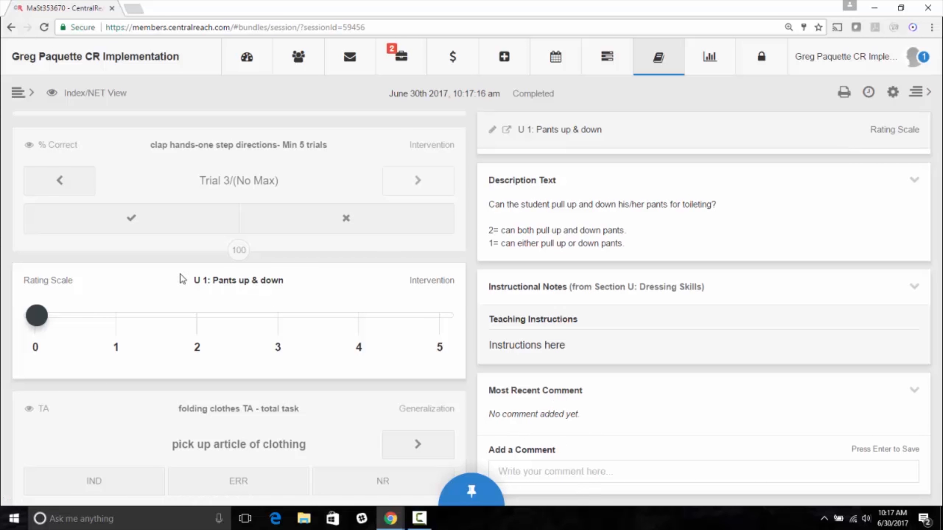
# - Add the comment "type in this box" to the "U 1: Pants up & down" target
pyautogui.click(583, 477)
pyautogui.write('type in this box')
pyautogui.press('Return')
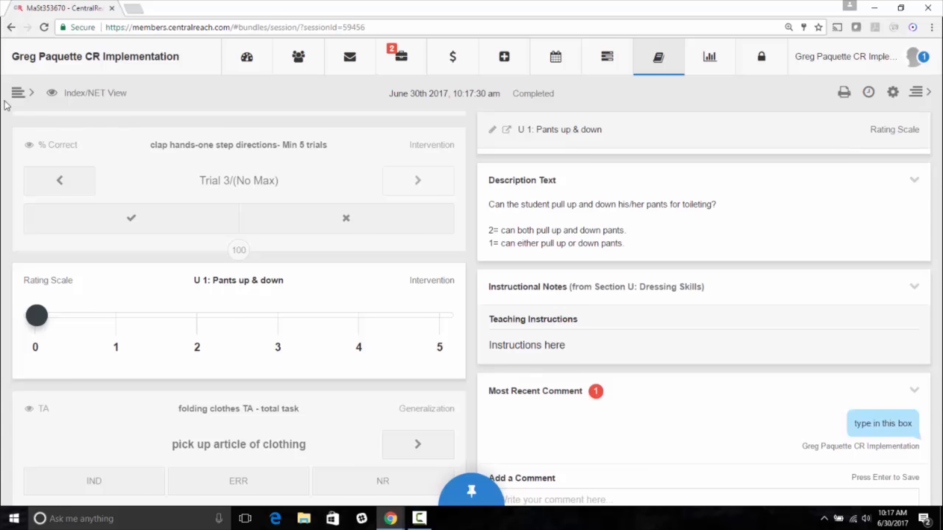
# - Show the session sidebar again and check the target index for the new comment's marker
pyautogui.click(17, 93)
pyautogui.scroll(-4, 90, 387)
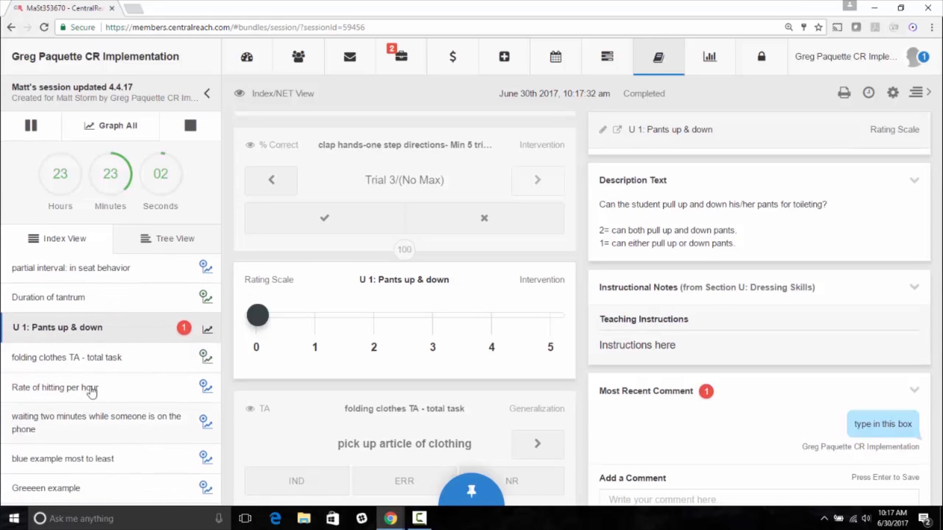
pyautogui.scroll(2, 88, 387)
pyautogui.scroll(-3, 88, 386)
pyautogui.scroll(-1, 87, 386)
pyautogui.scroll(2, 87, 385)
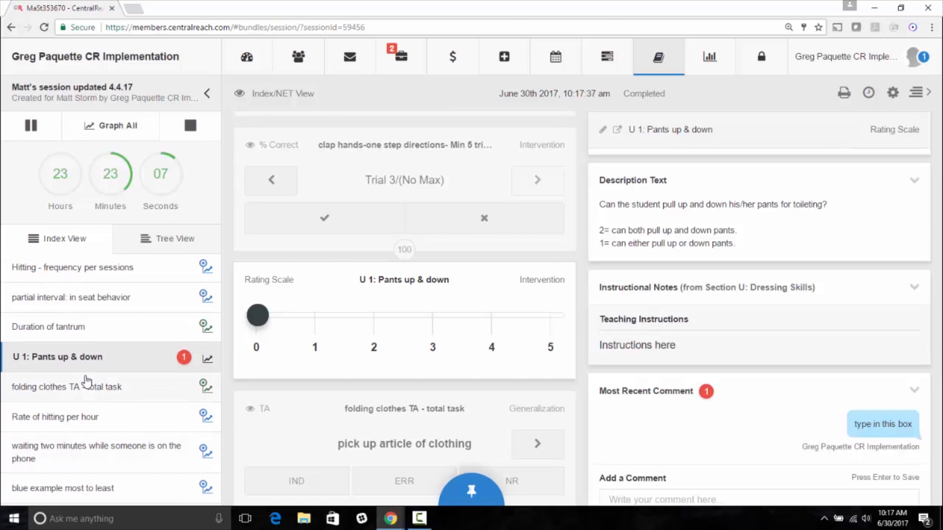
# - Hide both the session sidebar and the target details, and shrink the browser to a narrow window
pyautogui.click(207, 93)
pyautogui.click(921, 92)
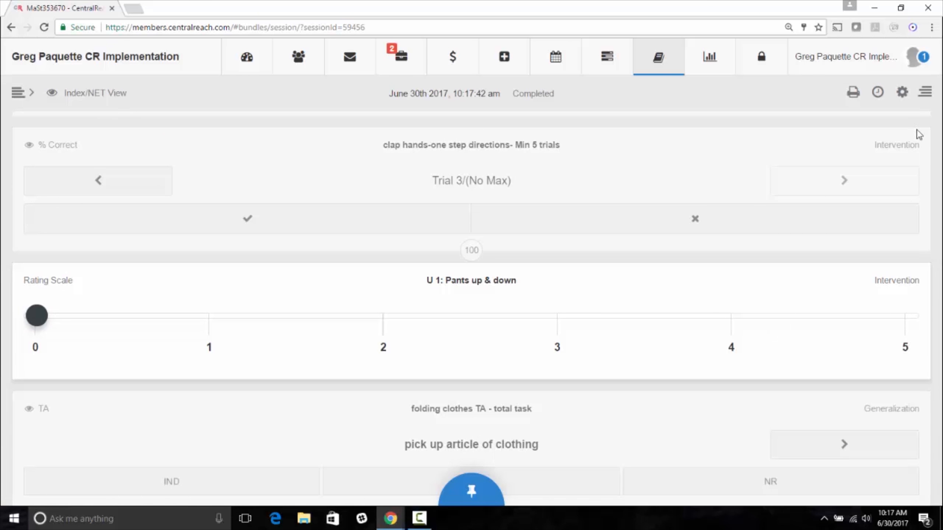
pyautogui.click(901, 7)
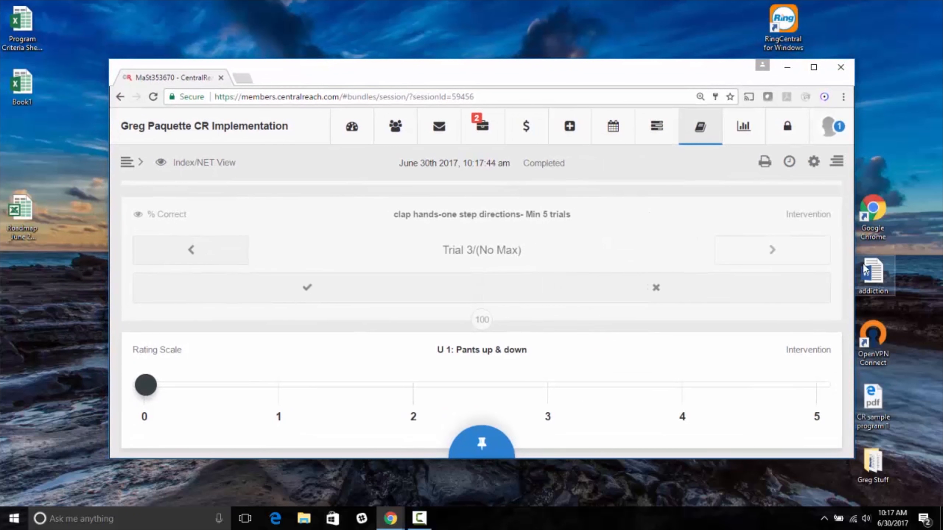
pyautogui.moveTo(854, 257); pyautogui.dragTo(668, 302)
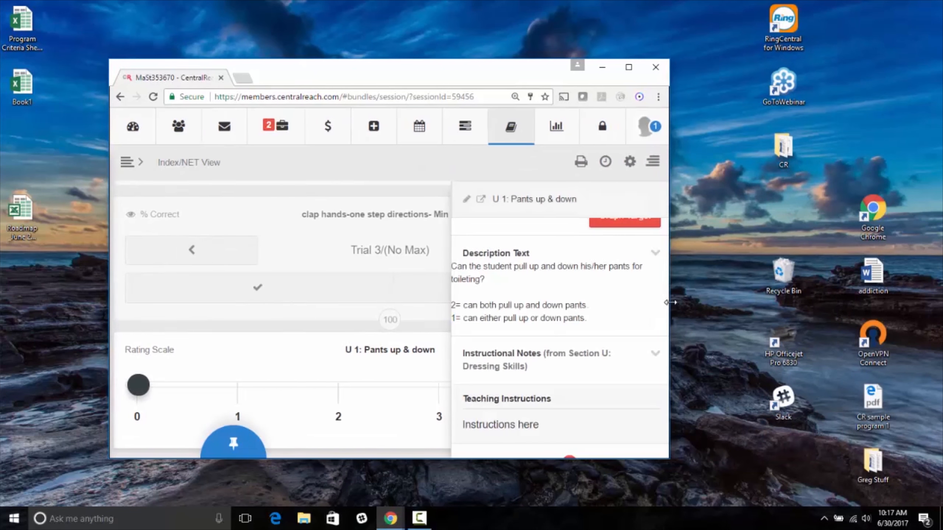
pyautogui.click(650, 163)
# - Look over the data collection cards around "U 1: Pants up & down" in the narrow window
pyautogui.scroll(-3, 393, 312)
pyautogui.scroll(4, 403, 342)
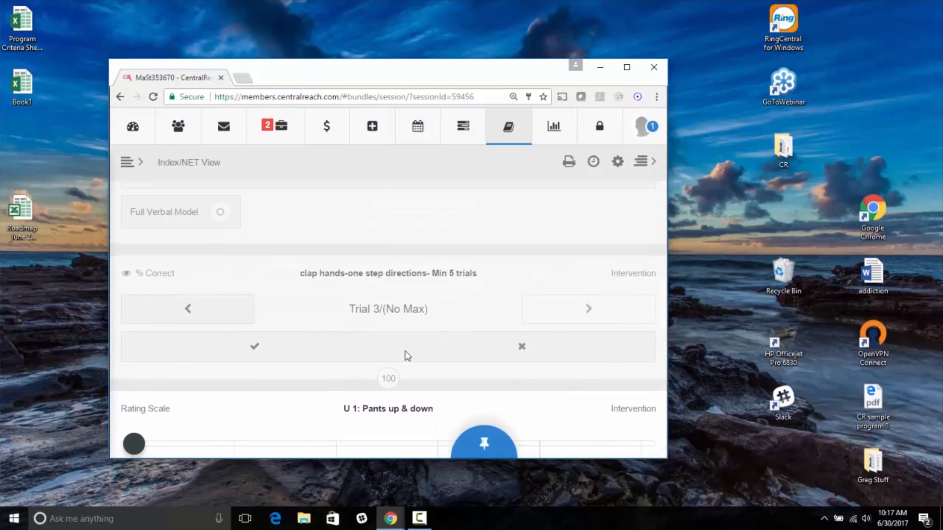
pyautogui.scroll(-5, 403, 347)
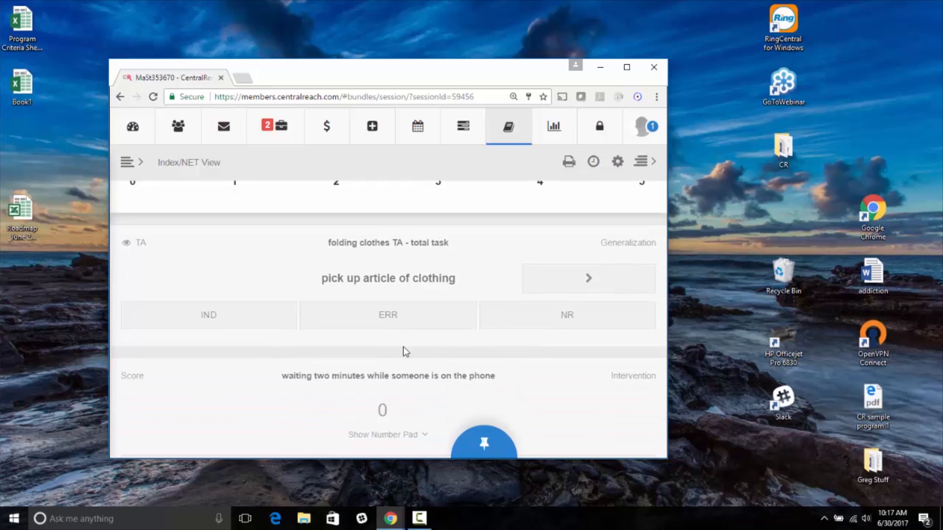
pyautogui.scroll(2, 403, 351)
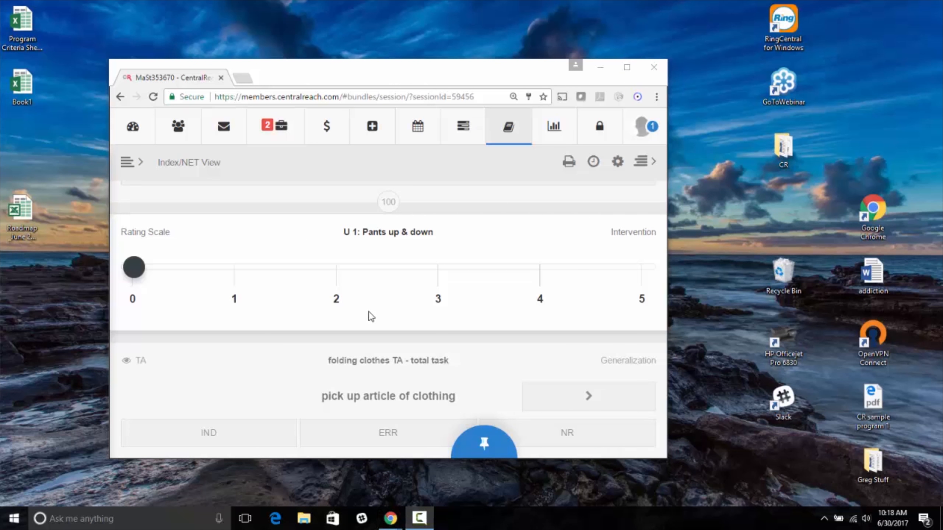
pyautogui.scroll(-3, 368, 313)
pyautogui.scroll(2, 368, 313)
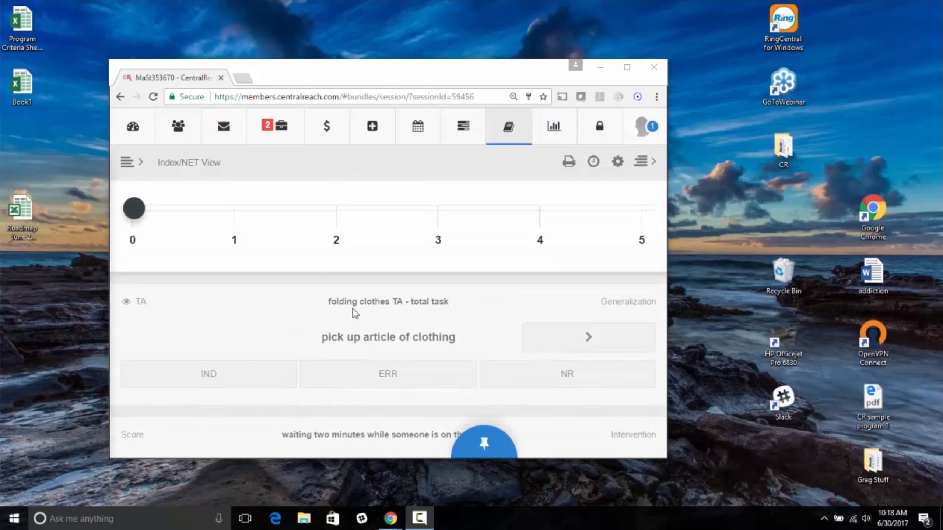
# - Show the session sidebar in the narrow window, look through its targets, and hide it again
pyautogui.click(127, 162)
pyautogui.scroll(-1, 152, 368)
pyautogui.scroll(-5, 152, 368)
pyautogui.scroll(1, 248, 295)
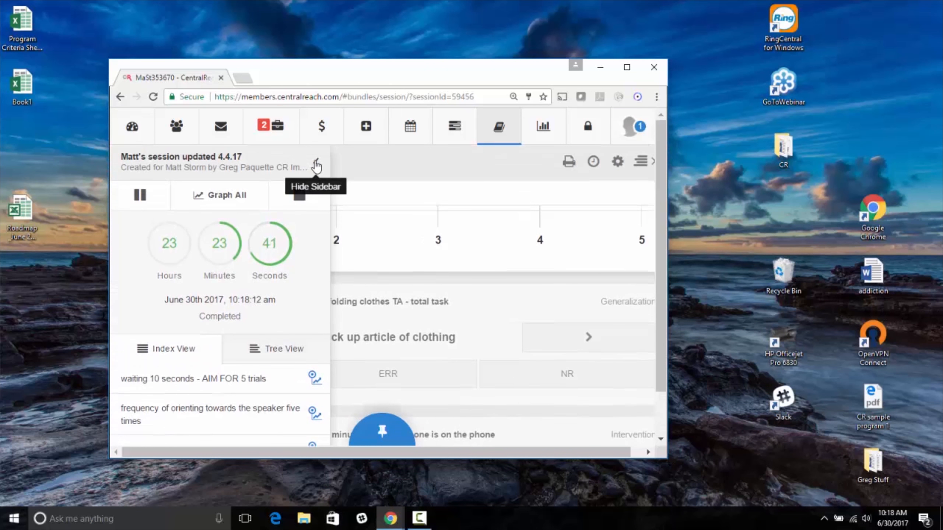
pyautogui.click(316, 165)
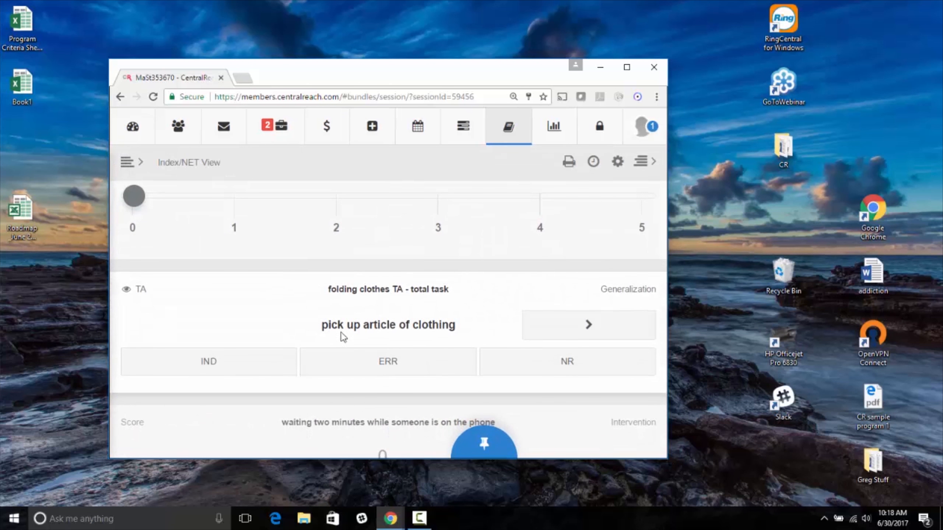
# - Show the "folding clothes TA - total task" details, review its teaching instructions and procedures, and hide the details again
pyautogui.click(642, 164)
pyautogui.scroll(-5, 591, 299)
pyautogui.scroll(-4, 593, 305)
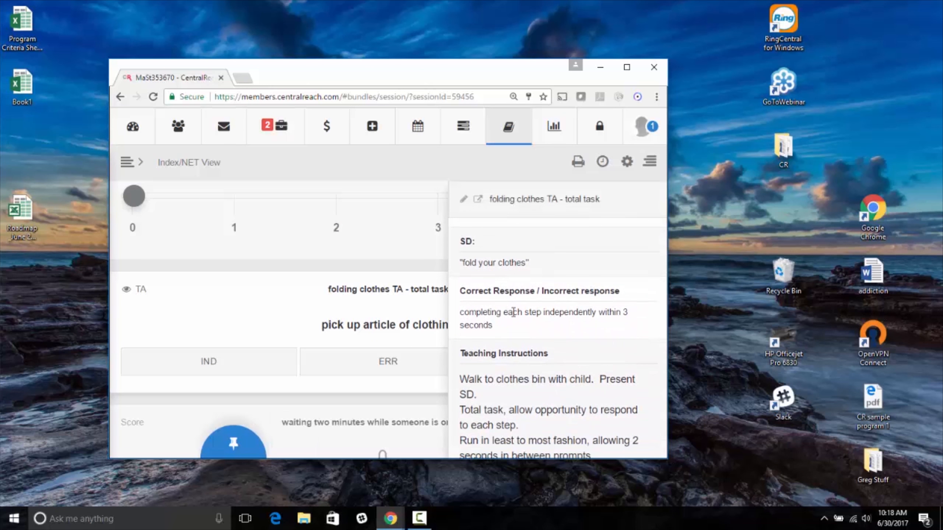
pyautogui.scroll(-8, 514, 312)
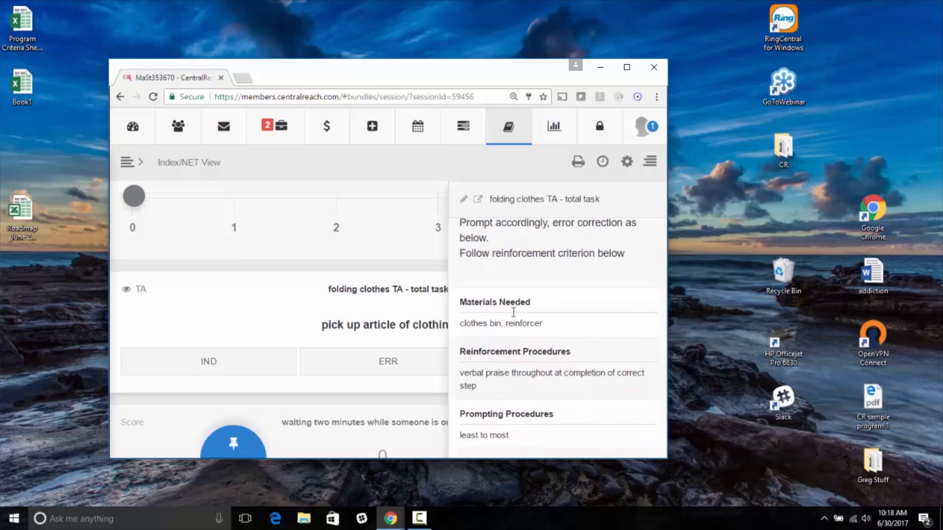
pyautogui.scroll(-1, 501, 328)
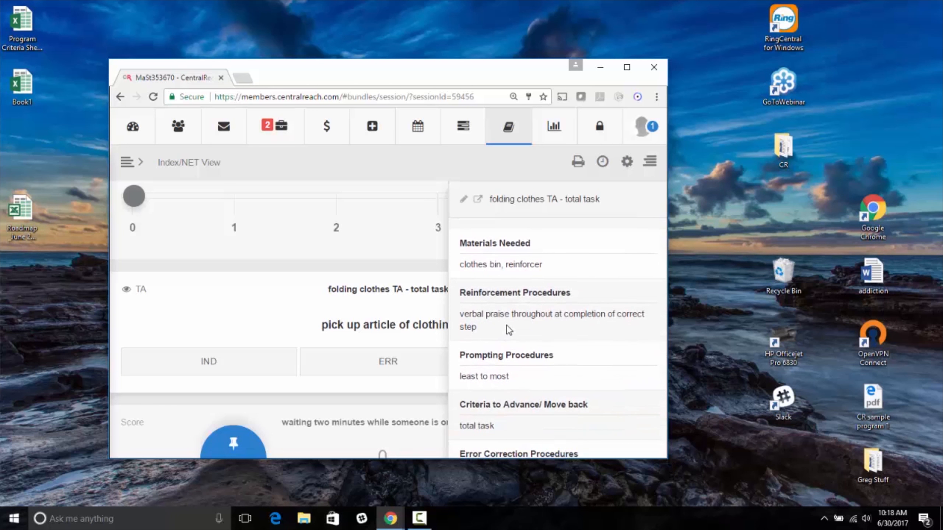
pyautogui.scroll(2, 508, 326)
pyautogui.scroll(2, 509, 328)
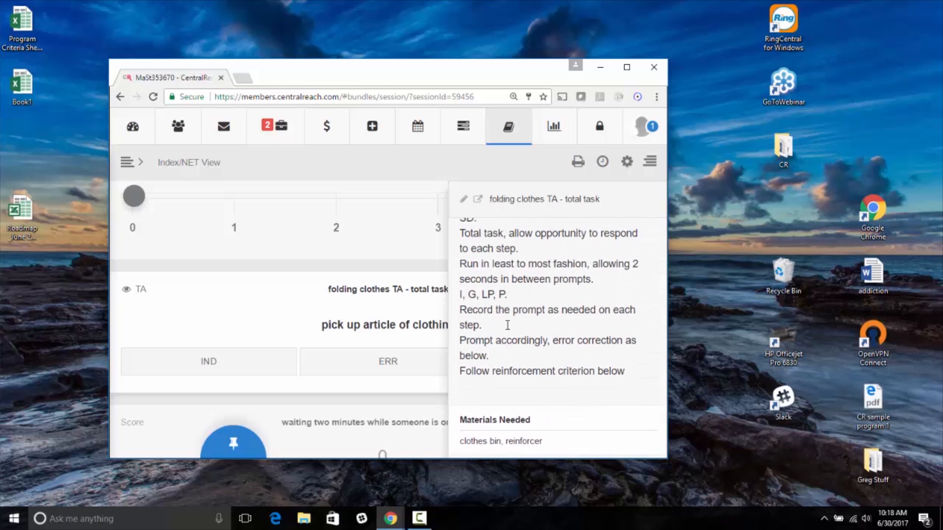
pyautogui.click(653, 163)
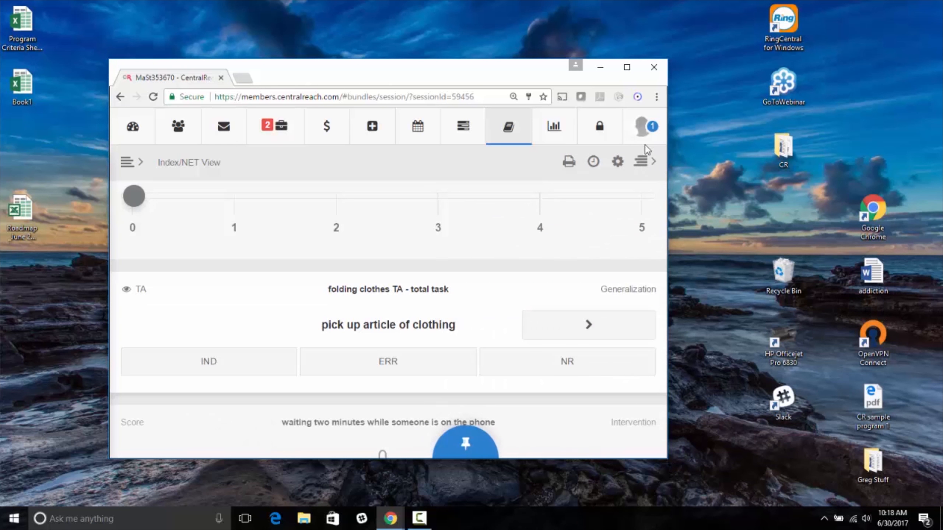
# - Maximize the browser window and record two IND trials and one 0 Seconds trial for "blue example most to least"
pyautogui.click(626, 69)
pyautogui.click(916, 92)
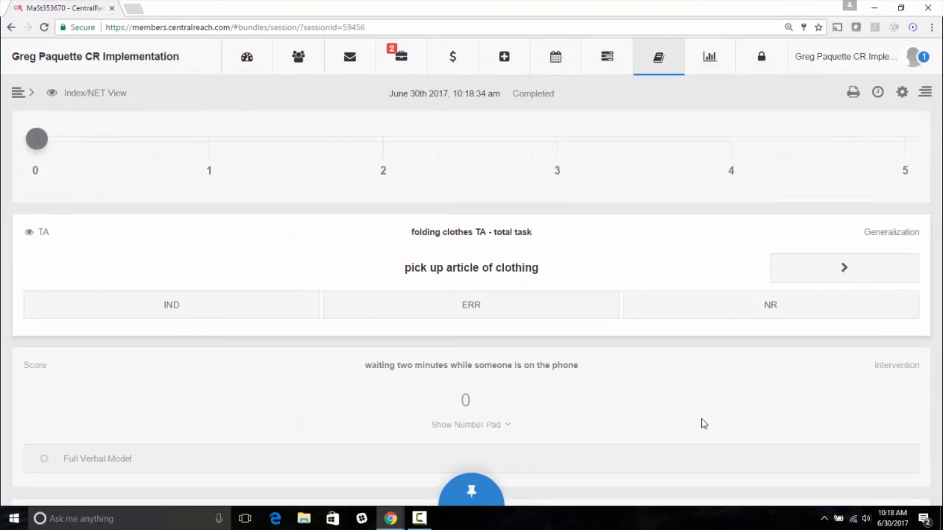
pyautogui.scroll(-5, 700, 417)
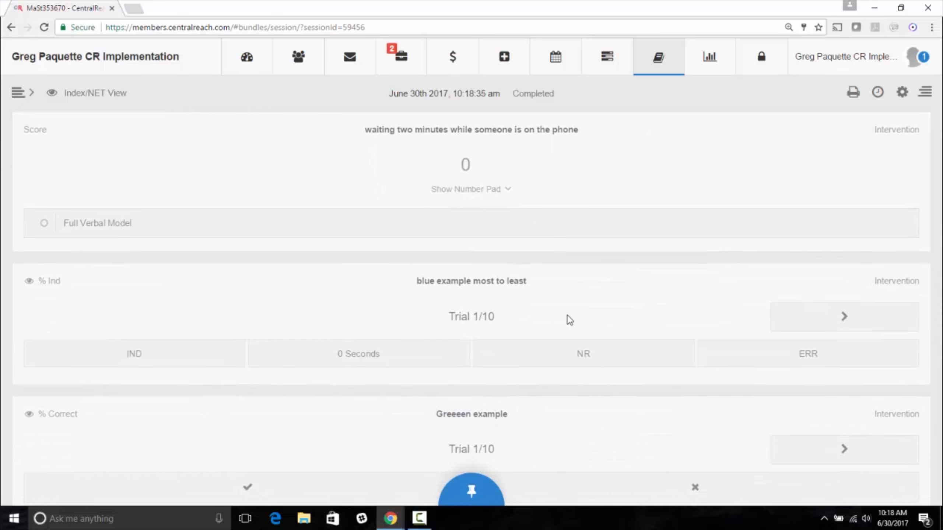
pyautogui.click(290, 356)
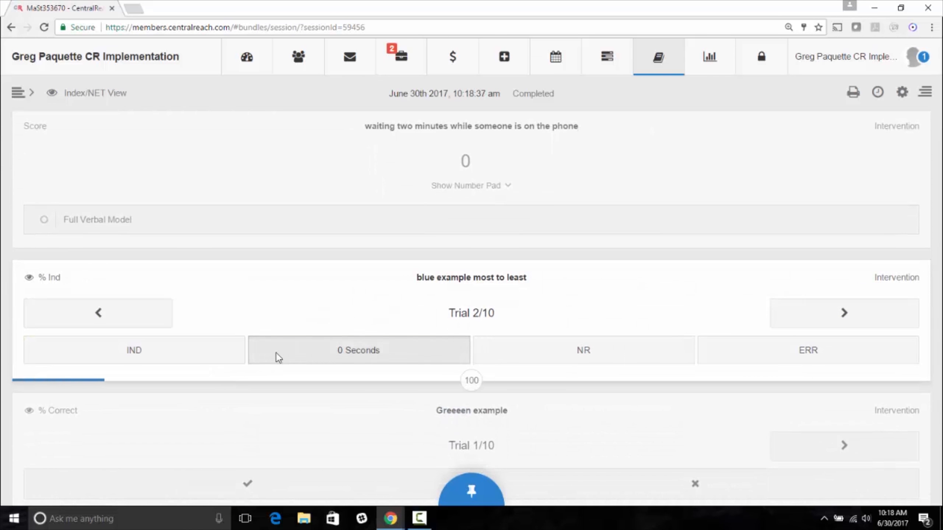
pyautogui.click(290, 356)
pyautogui.click(226, 358)
# - Record two correct trials and one incorrect trial for "Greeeen example", and record correct and incorrect trials for "crawling"
pyautogui.scroll(-3, 290, 394)
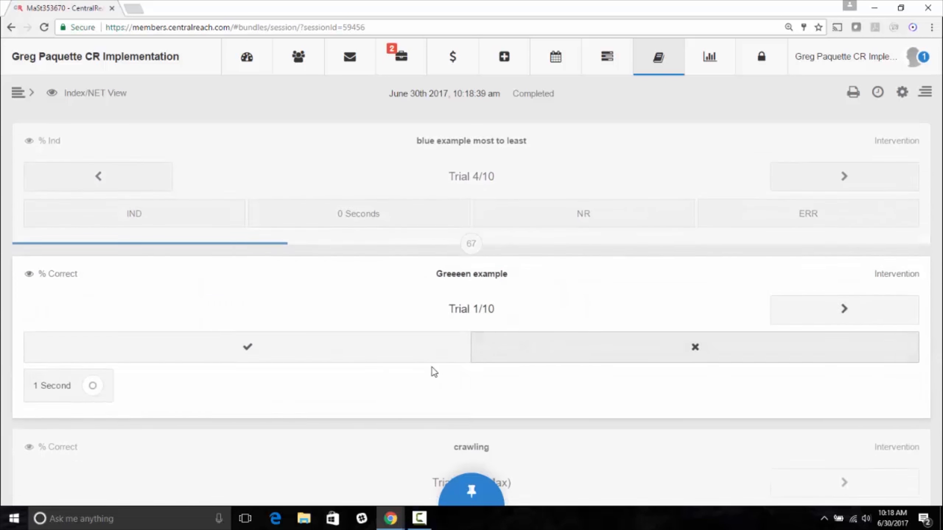
pyautogui.click(406, 334)
pyautogui.click(506, 329)
pyautogui.click(419, 338)
pyautogui.scroll(-1, 401, 382)
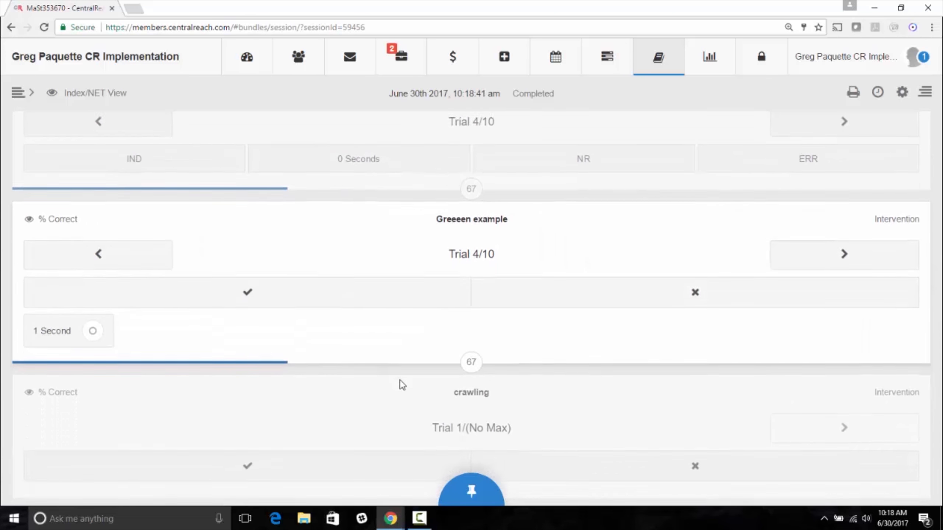
pyautogui.click(420, 450)
pyautogui.click(515, 468)
# - Record one more IND trial and one more 0 Seconds trial for "blue example most to least"
pyautogui.scroll(4, 439, 428)
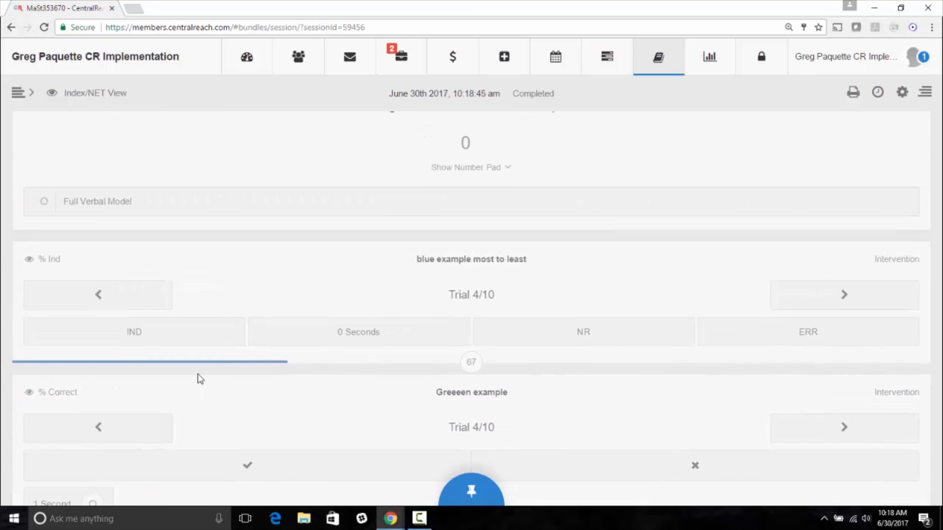
pyautogui.click(215, 360)
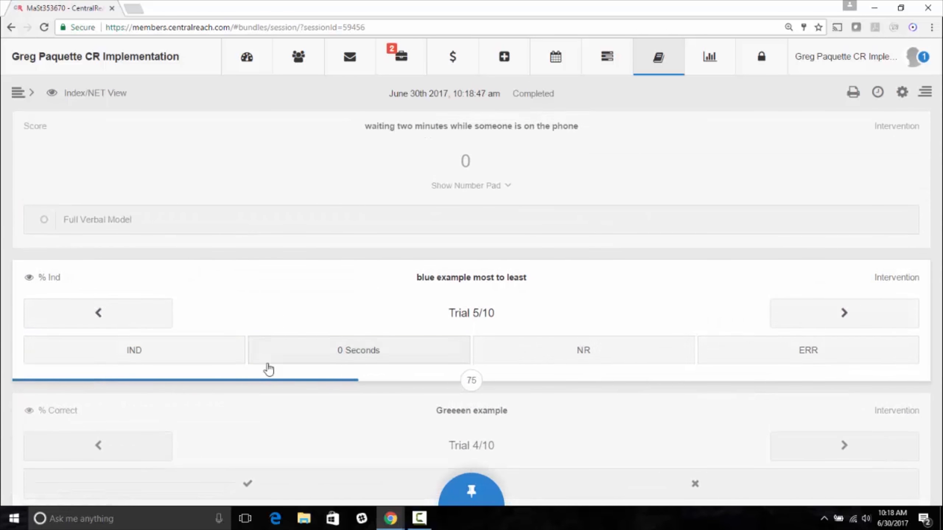
pyautogui.click(268, 362)
# - Score the first three steps of "folding clothes TA - total task" as IND
pyautogui.scroll(4, 323, 362)
pyautogui.scroll(3, 323, 294)
pyautogui.click(260, 358)
pyautogui.click(262, 351)
pyautogui.click(260, 356)
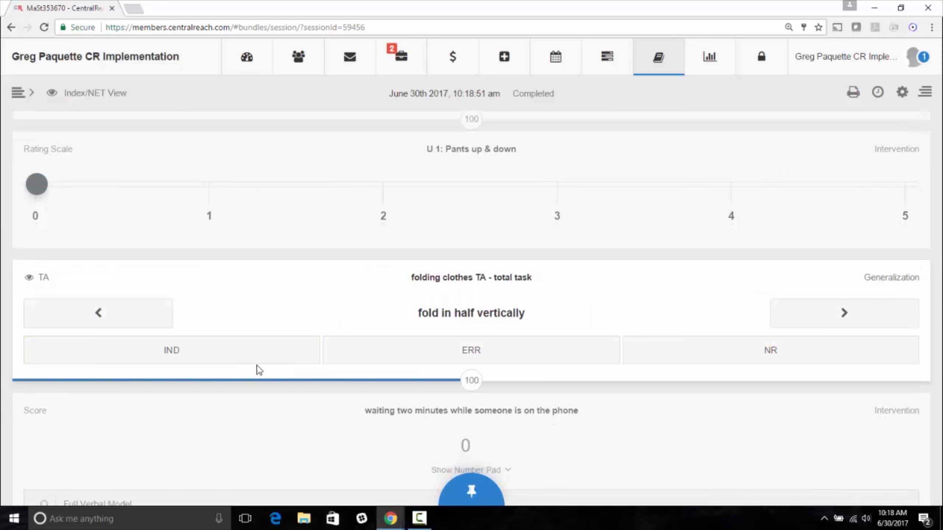
# - Show all steps of "folding clothes TA - total task" at once and score "fold in half vertically" as IND
pyautogui.click(30, 279)
pyautogui.scroll(-3, 343, 410)
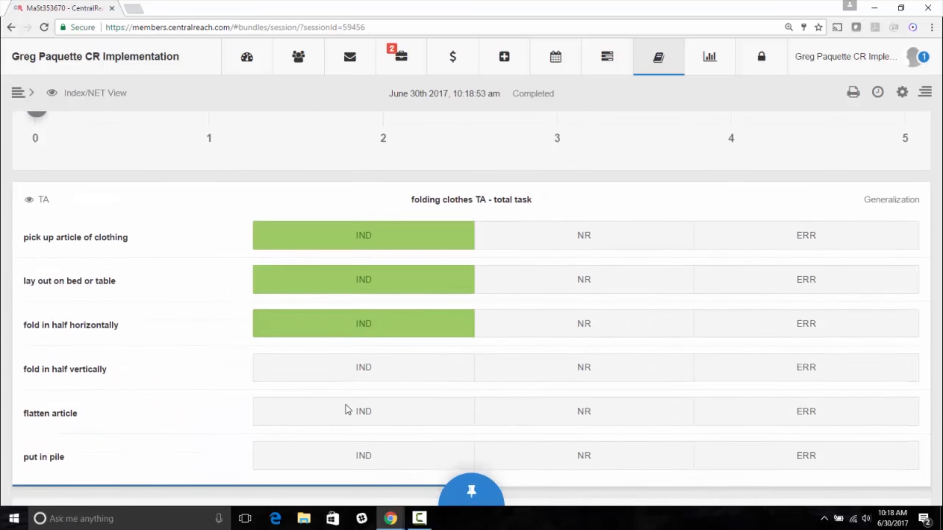
pyautogui.click(357, 328)
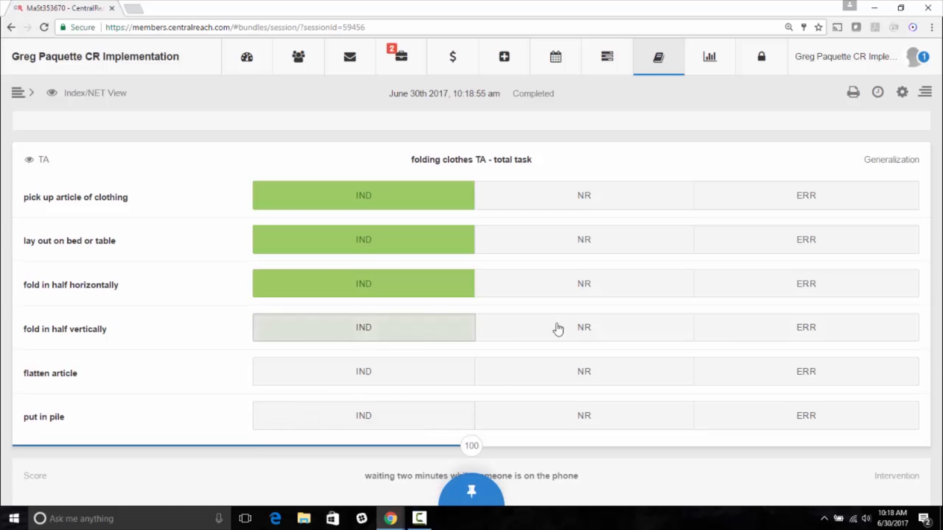
pyautogui.click(770, 377)
pyautogui.click(757, 423)
pyautogui.click(757, 424)
pyautogui.click(779, 381)
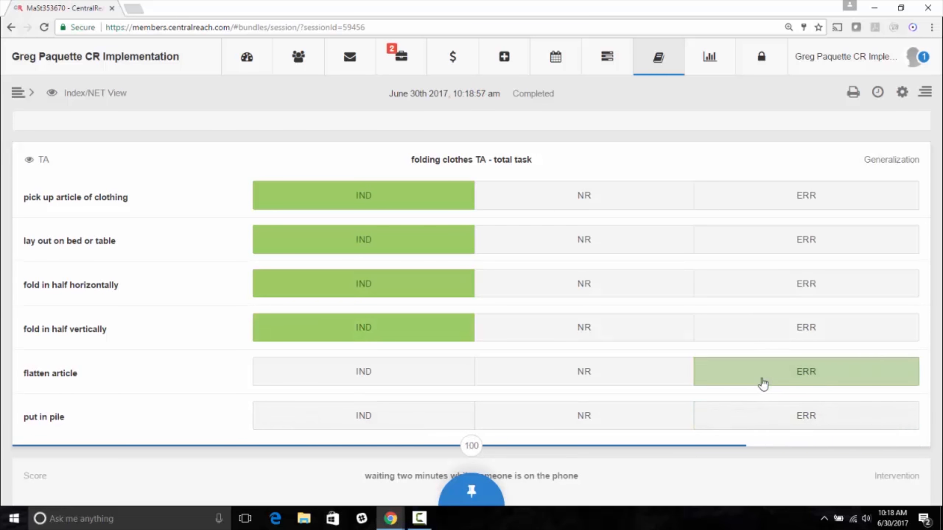
# - Show the session sidebar and graph all targets with data collected, leaving out those with no data
pyautogui.scroll(7, 509, 427)
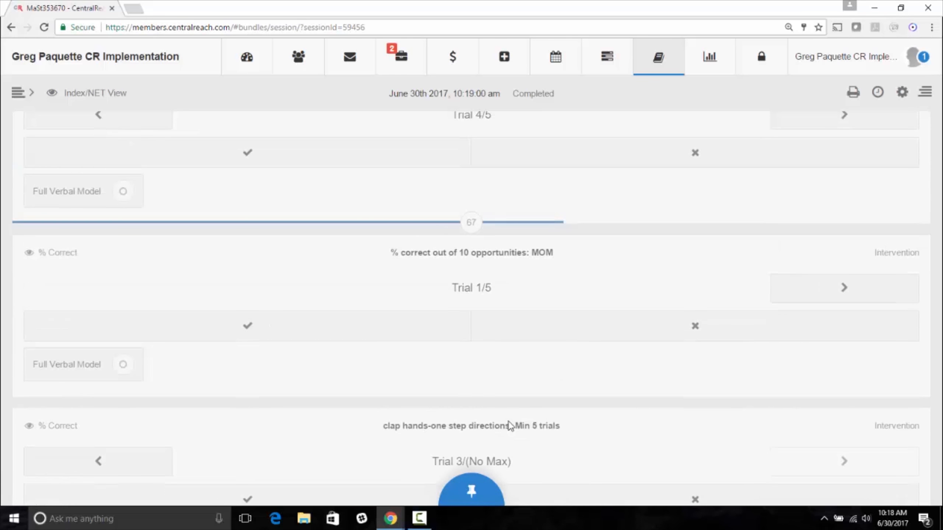
pyautogui.scroll(10, 508, 422)
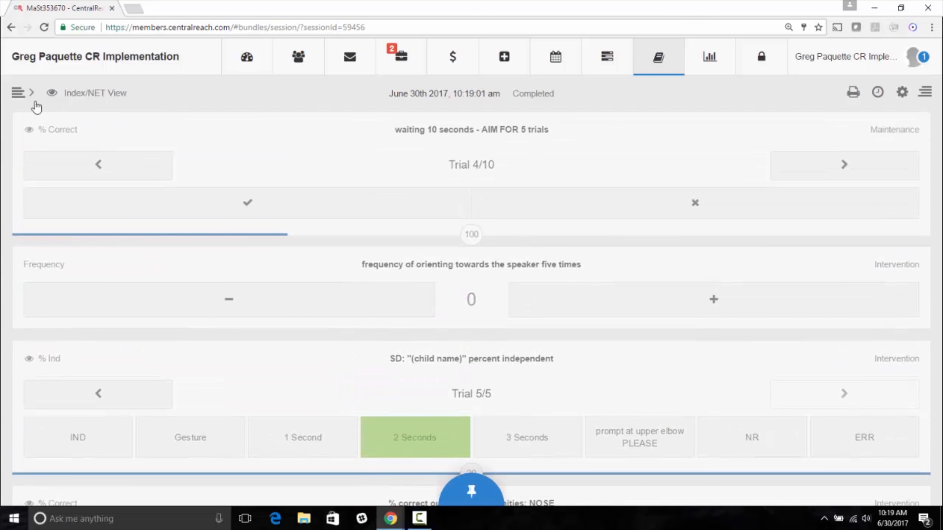
pyautogui.click(17, 92)
pyautogui.click(117, 126)
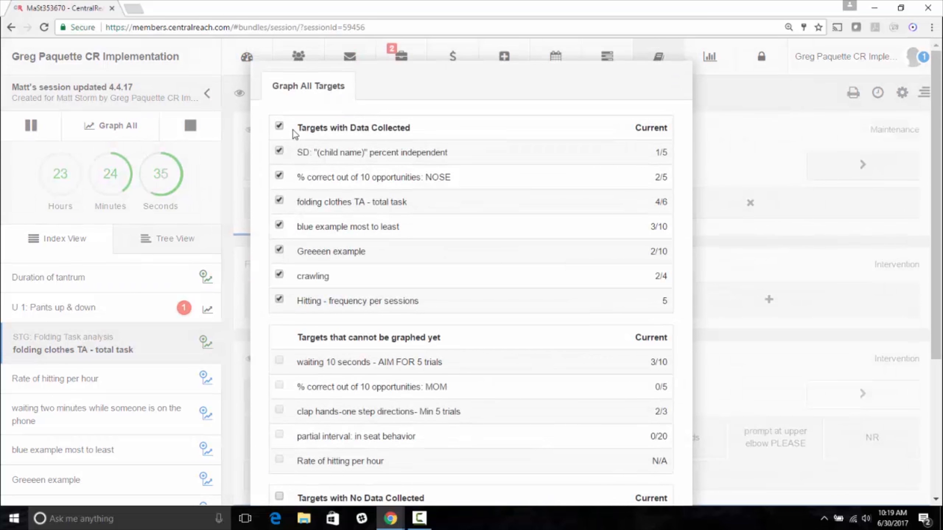
pyautogui.moveTo(295, 130); pyautogui.dragTo(433, 124)
pyautogui.scroll(-5, 415, 248)
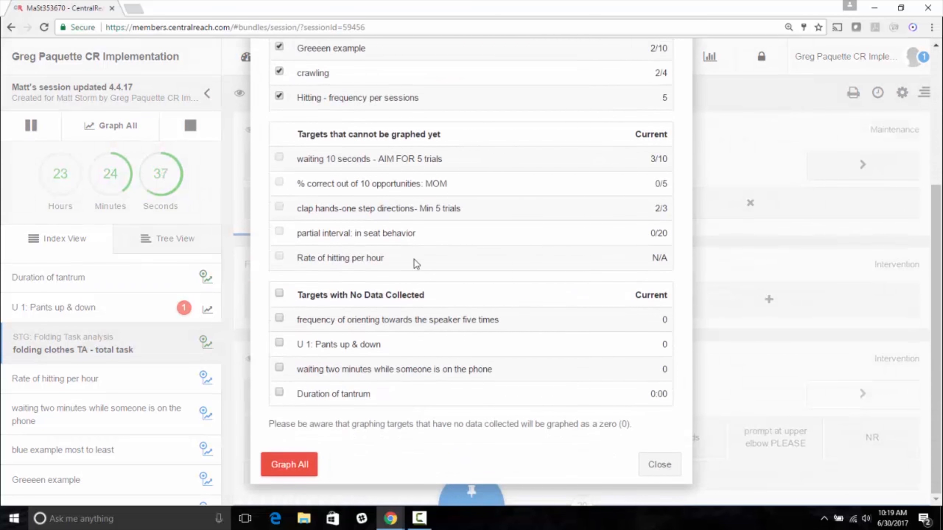
pyautogui.click(288, 469)
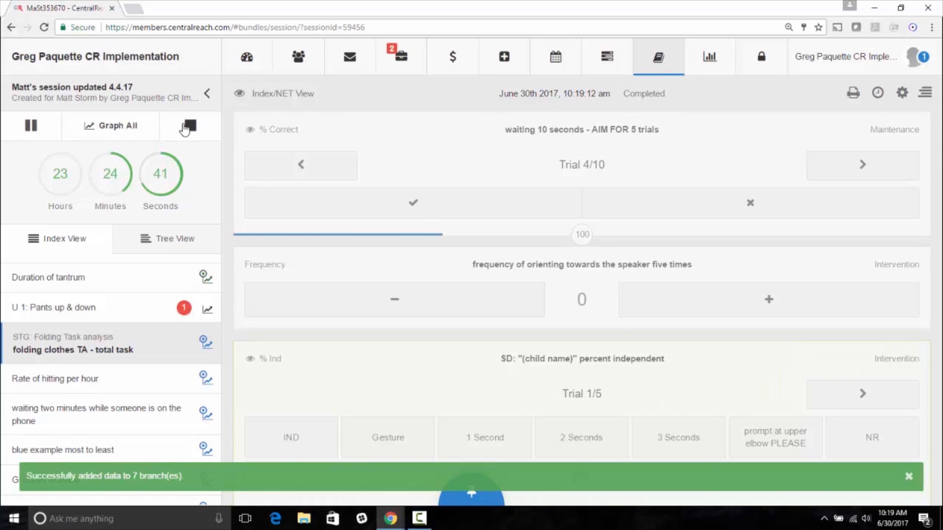
# - Stop the running session and open the session summary with the list of past sessions
pyautogui.click(188, 127)
pyautogui.click(279, 177)
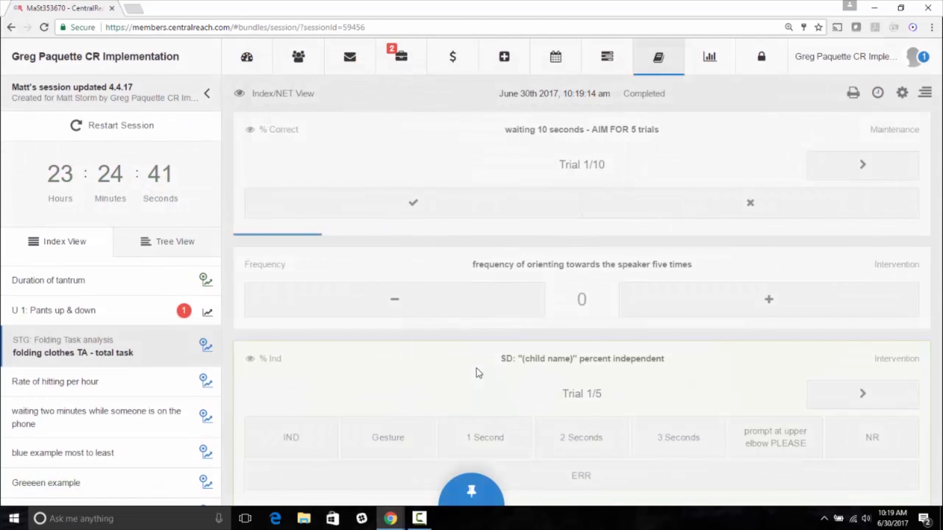
pyautogui.click(878, 93)
pyautogui.scroll(-2, 484, 205)
pyautogui.scroll(3, 487, 280)
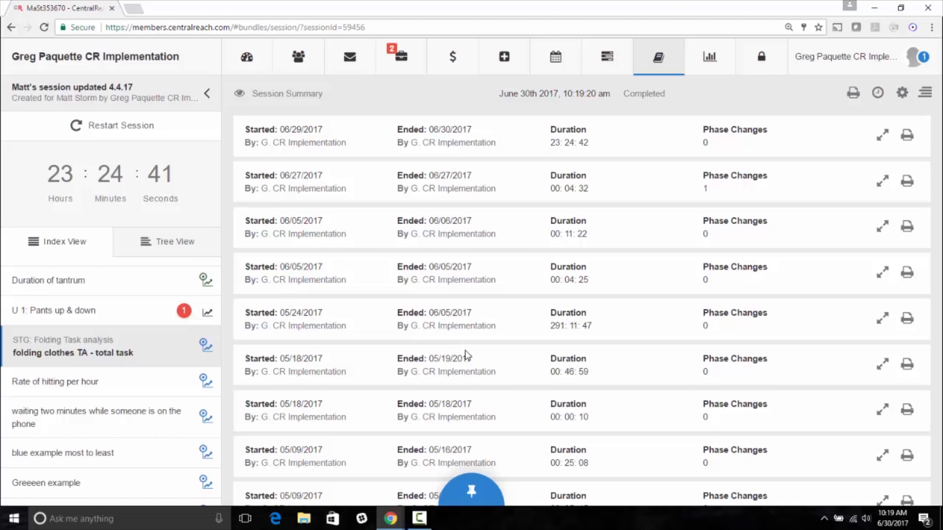
# - Expand the session started 06/29/2017 and review its comments, graphed data points and session history
pyautogui.click(882, 135)
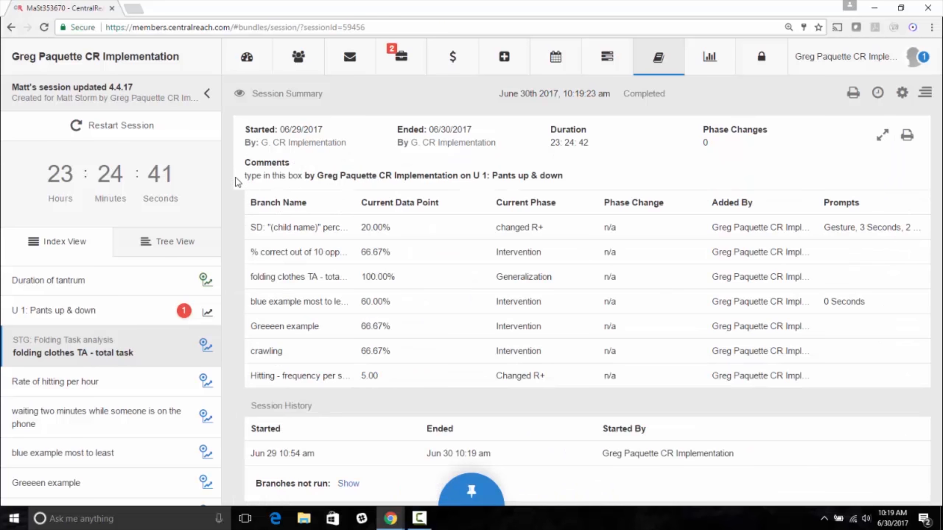
pyautogui.moveTo(244, 160); pyautogui.dragTo(578, 177)
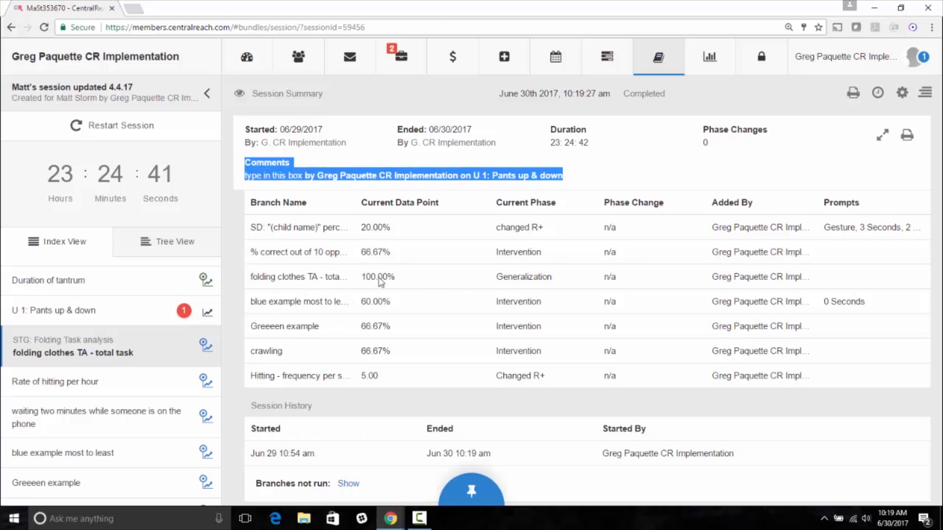
pyautogui.scroll(-5, 482, 335)
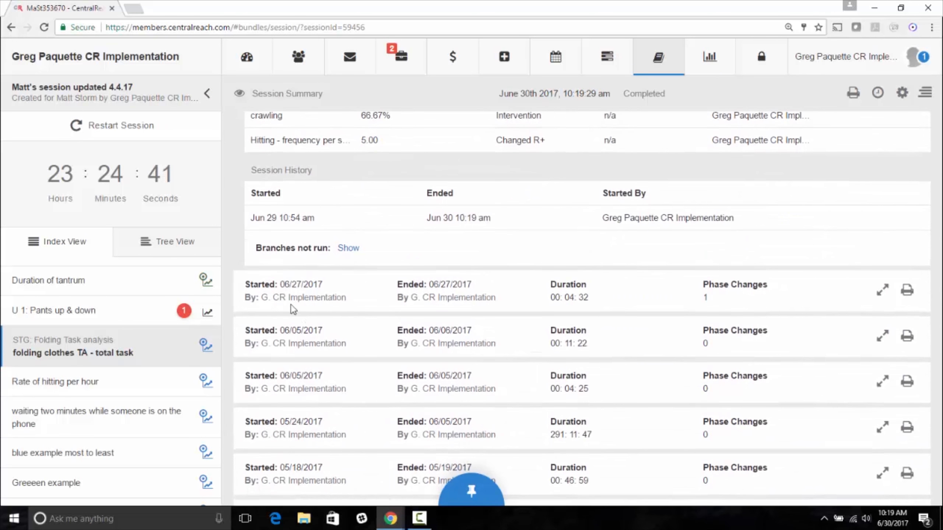
# - Expand the session started 06/27/2017 and another earlier session, and review their data points, phase changes and history
pyautogui.click(884, 290)
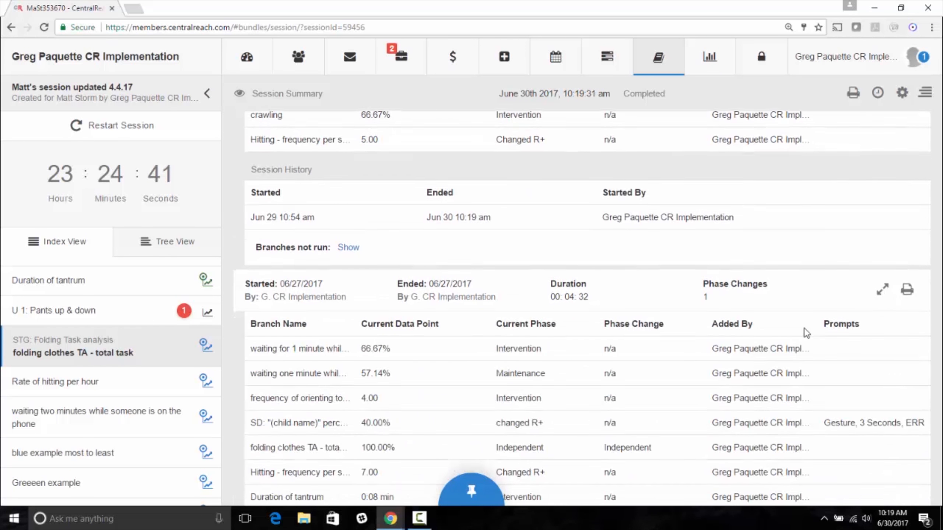
pyautogui.scroll(-3, 802, 331)
pyautogui.scroll(3, 806, 330)
pyautogui.scroll(-6, 841, 357)
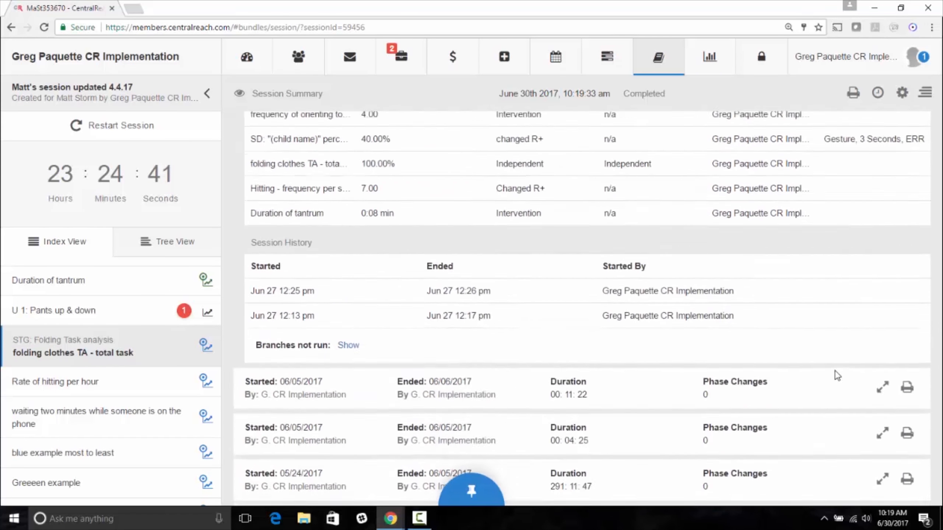
pyautogui.scroll(-2, 850, 353)
pyautogui.click(879, 329)
pyautogui.scroll(-4, 829, 334)
pyautogui.scroll(15, 794, 338)
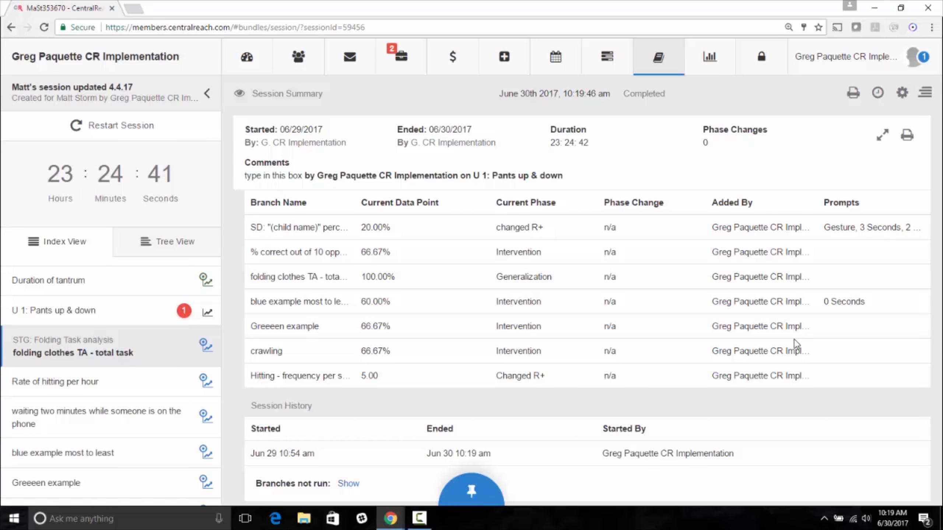
# - Open the clinical Learning Trees list and hide its filters and labels sidebar
pyautogui.click(673, 55)
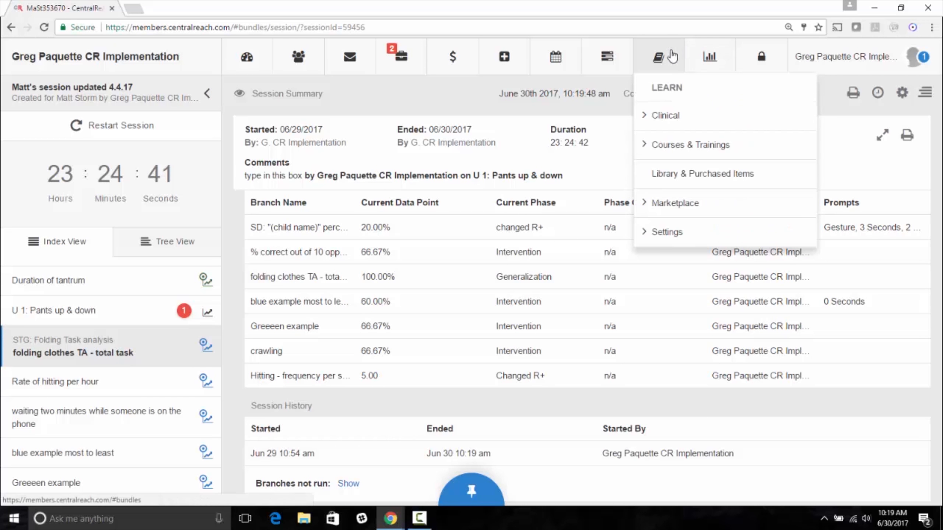
pyautogui.click(650, 118)
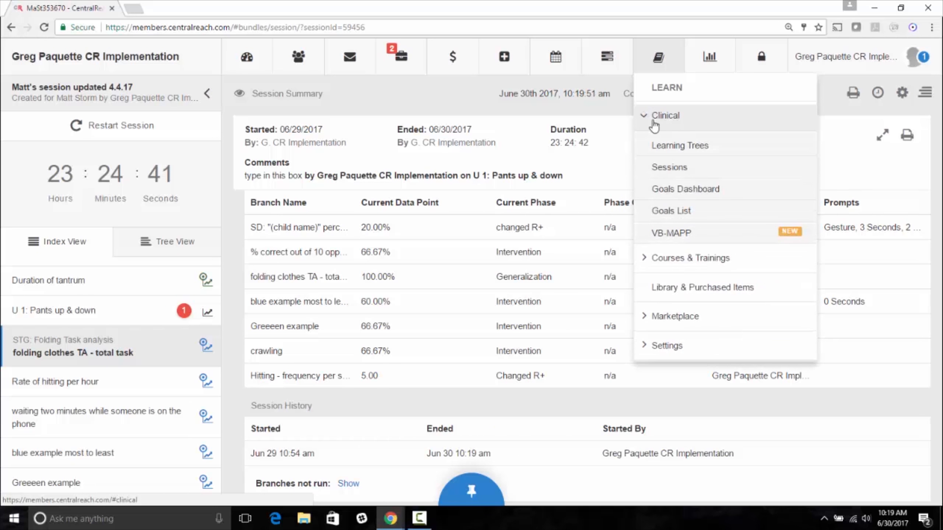
pyautogui.click(686, 152)
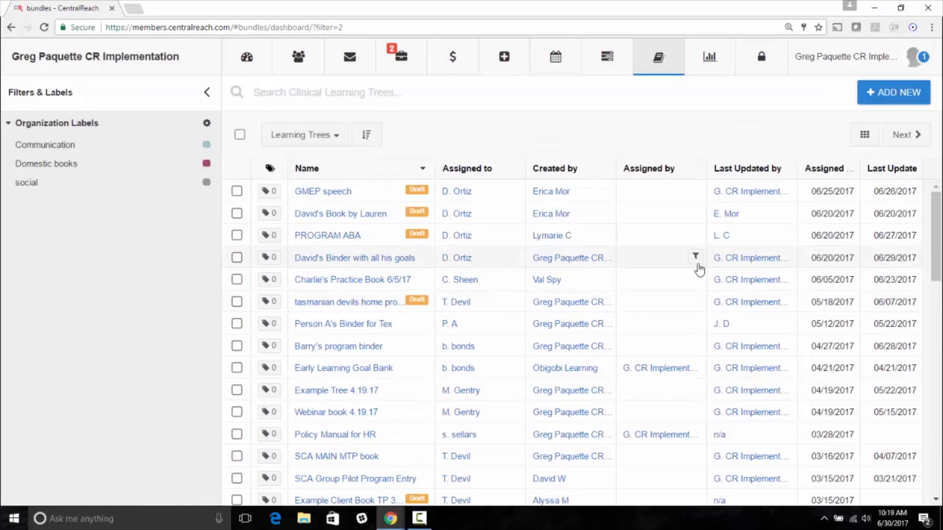
pyautogui.click(207, 93)
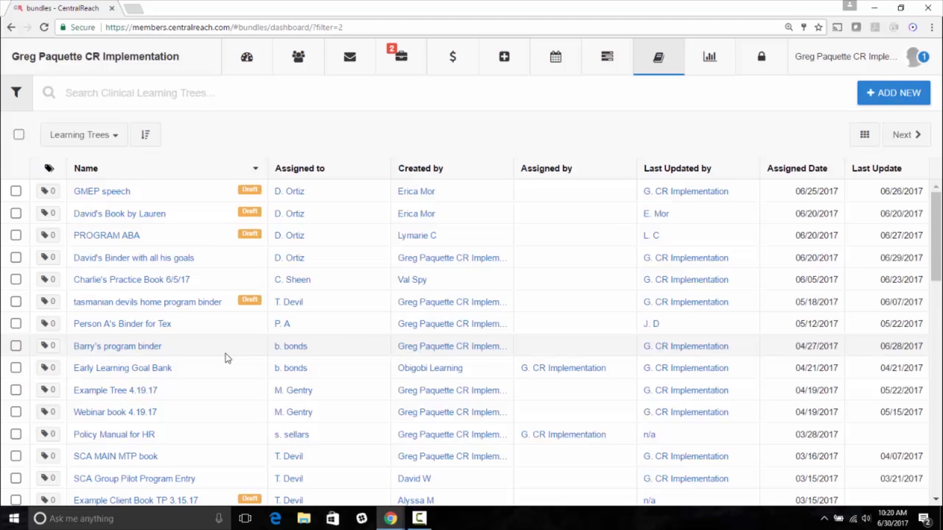
# - Search the learning trees by the client's name, filter to those assigned to the client, and open the client's ABA program book
pyautogui.click(142, 100)
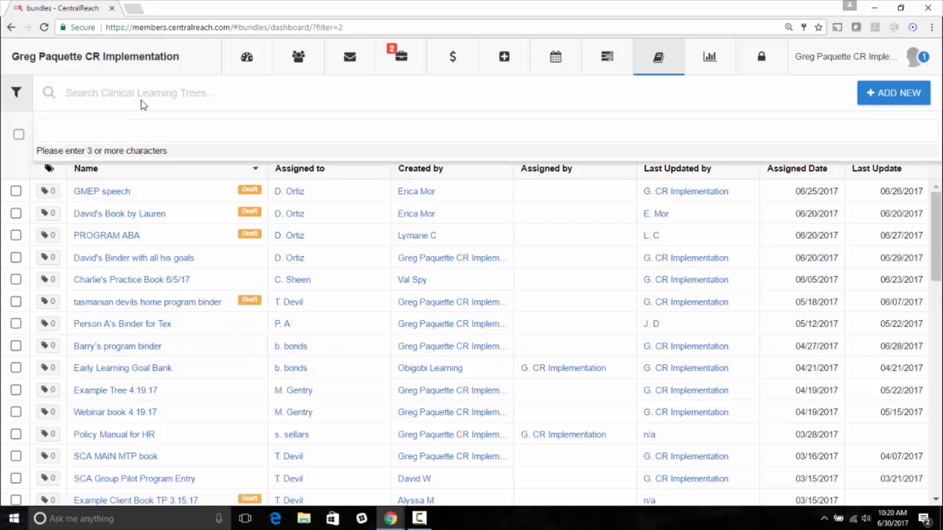
pyautogui.write('matt')
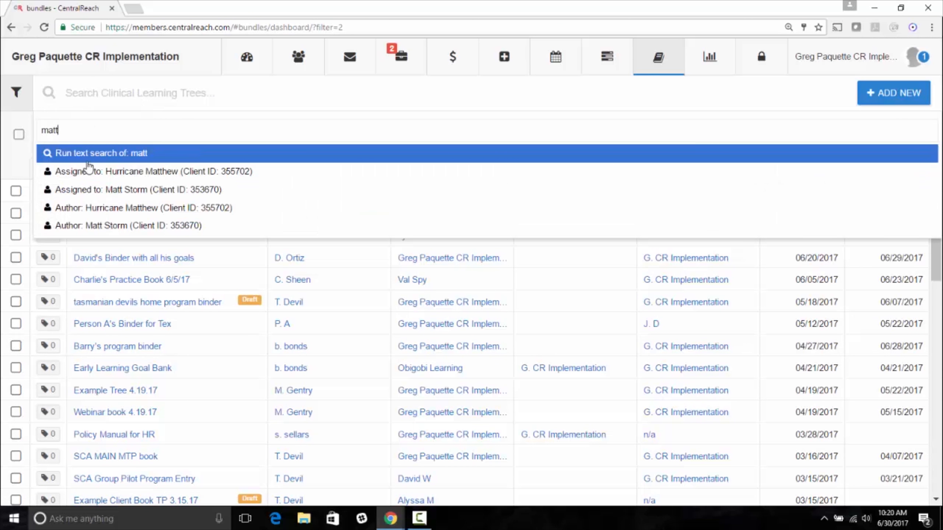
pyautogui.click(115, 189)
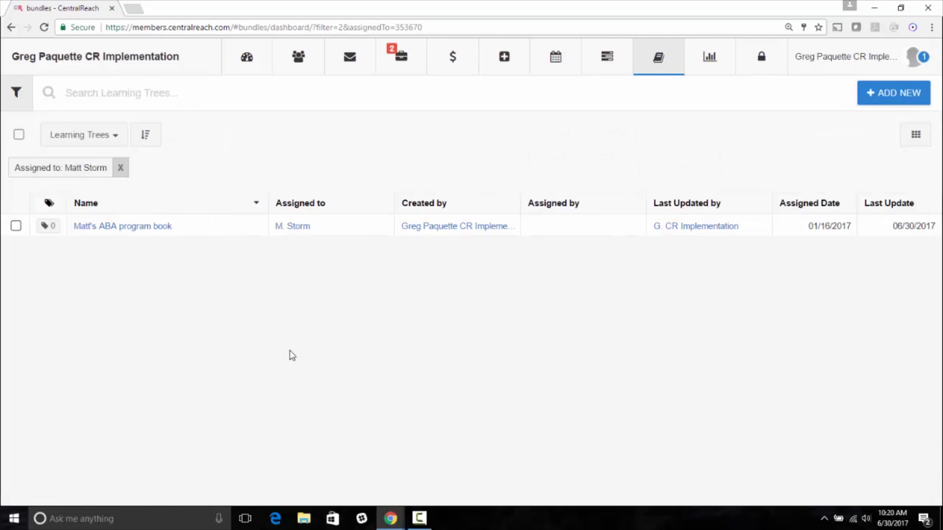
pyautogui.click(116, 226)
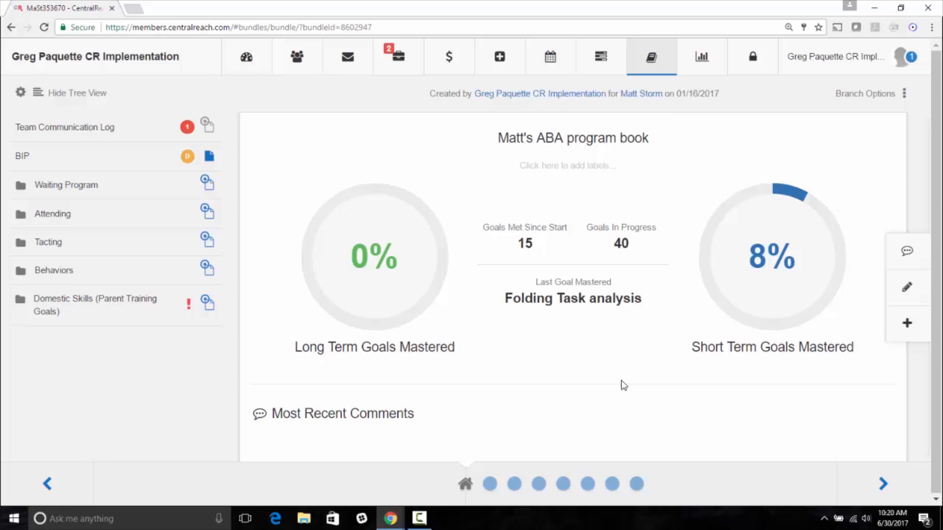
# - Review the program book's short term goals mastered, long term goals mastered and last goal mastered
pyautogui.moveTo(745, 260); pyautogui.dragTo(799, 253)
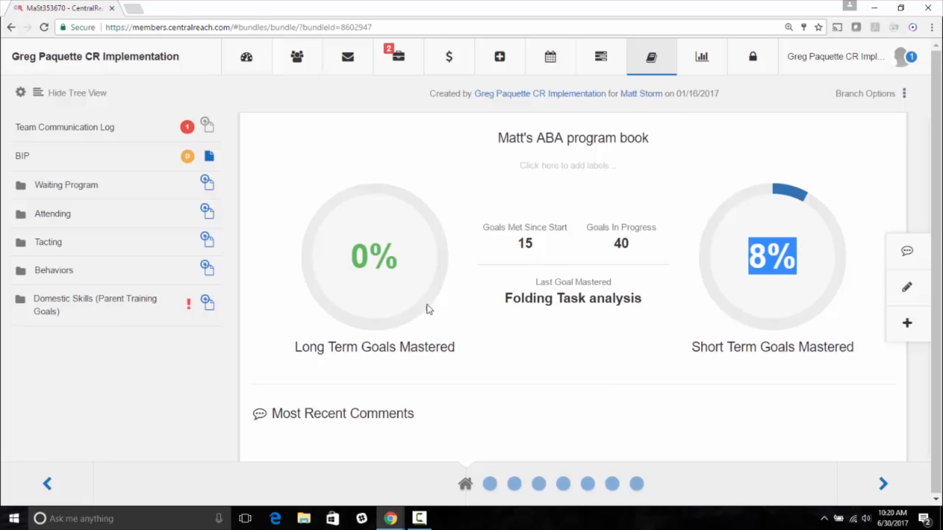
pyautogui.doubleClick(365, 268)
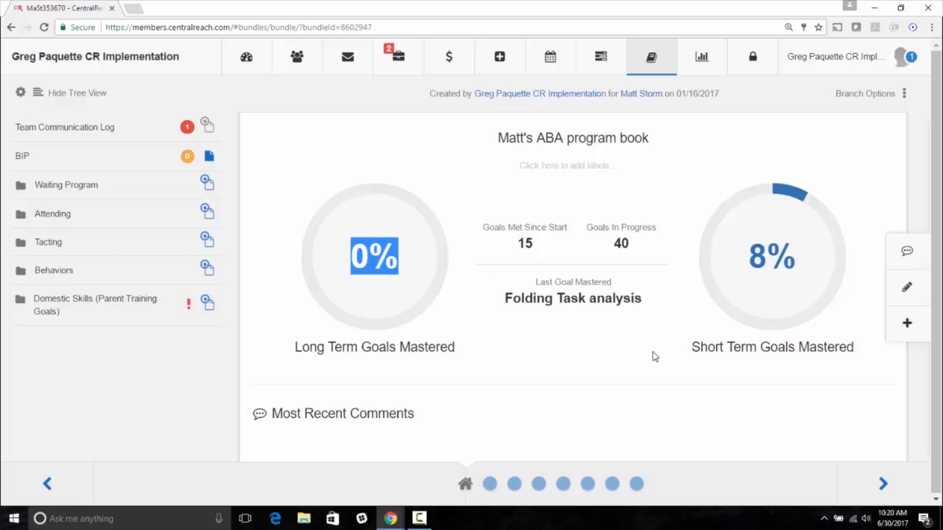
pyautogui.moveTo(652, 305); pyautogui.dragTo(559, 365)
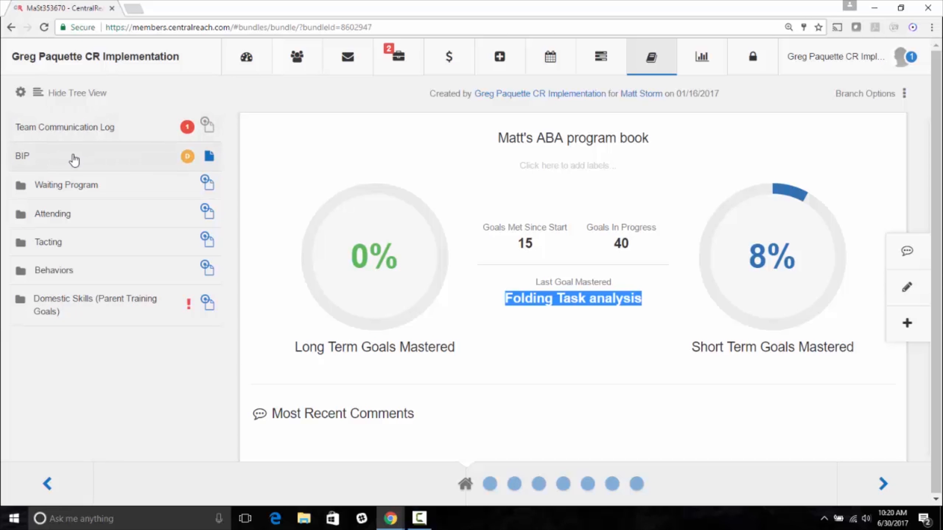
# - Open the Team Communication Log, review its comments, and close them
pyautogui.click(69, 140)
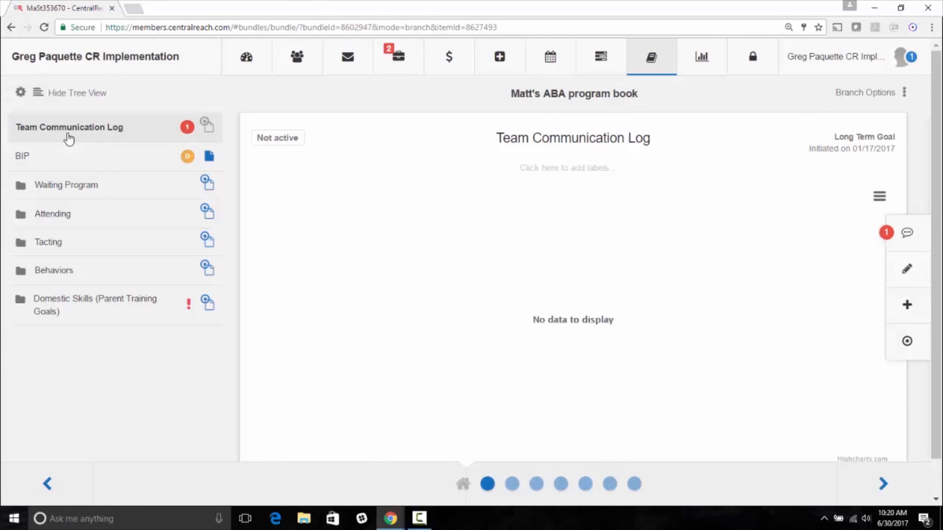
pyautogui.click(907, 233)
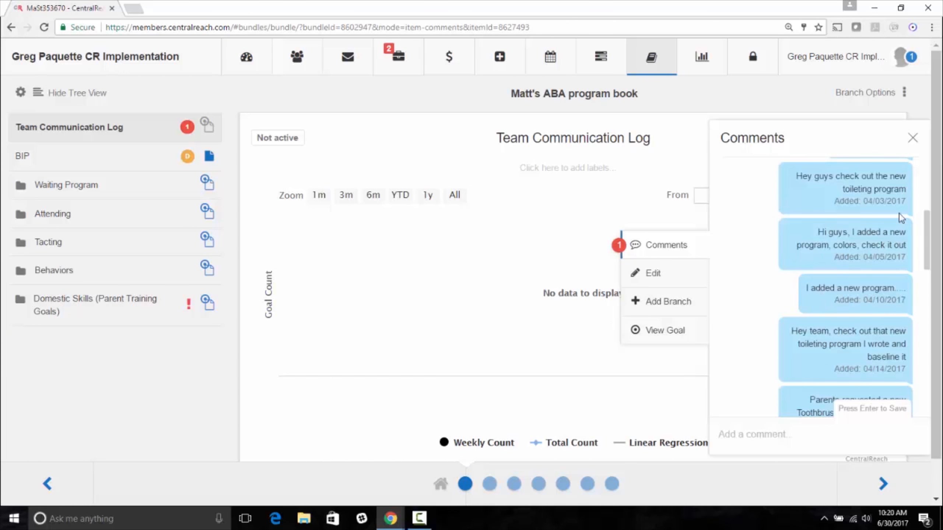
pyautogui.click(913, 139)
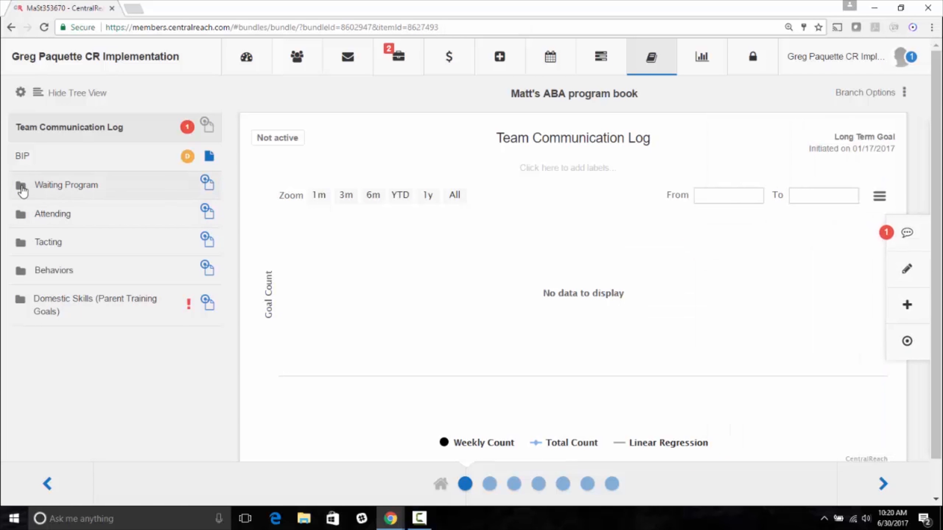
# - Expand the Waiting Program folder and enlarge the browser page to 150%
pyautogui.click(18, 188)
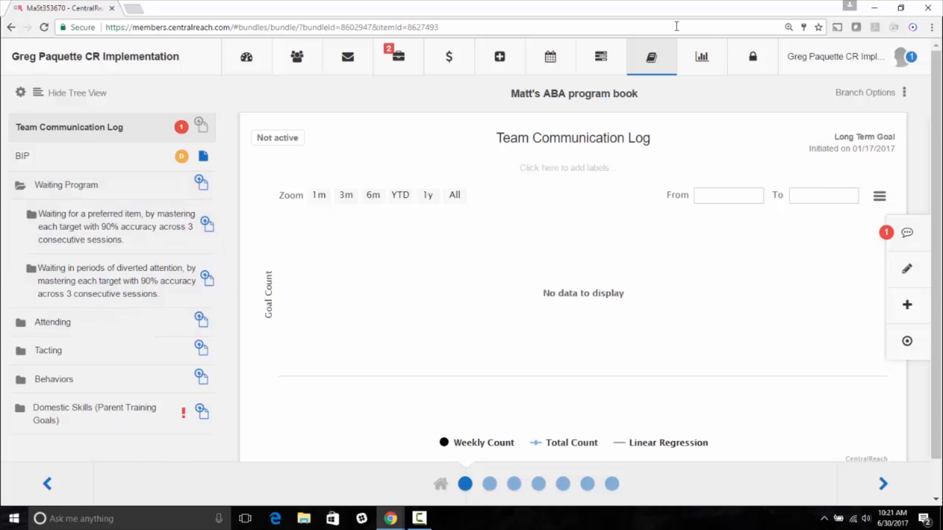
pyautogui.click(932, 28)
pyautogui.click(897, 143)
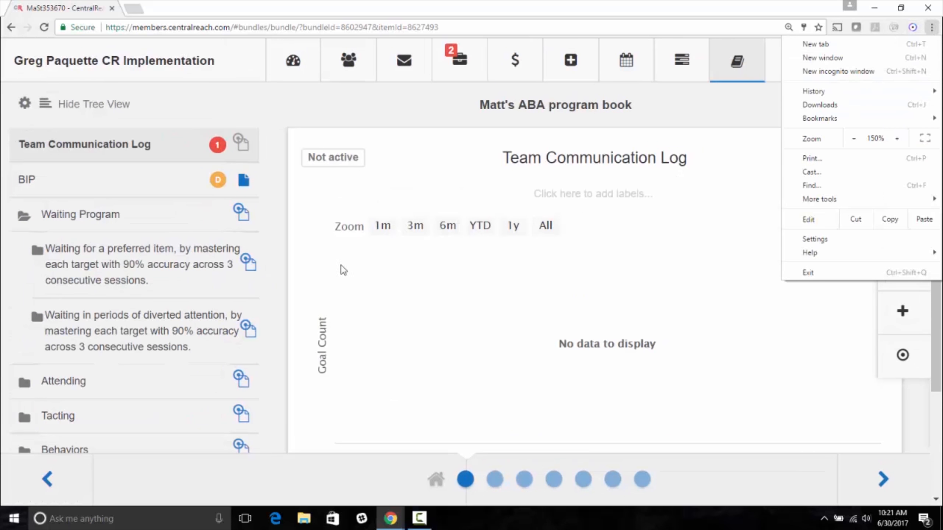
# - Open the short term goal for waiting for a preferred item and examine its goal count graph and legend
pyautogui.click(89, 277)
pyautogui.click(89, 276)
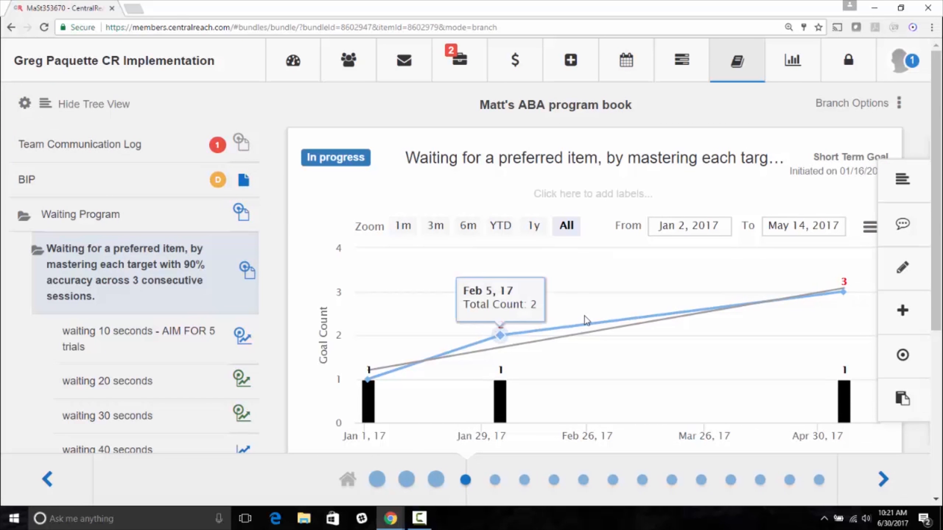
pyautogui.scroll(-1, 536, 294)
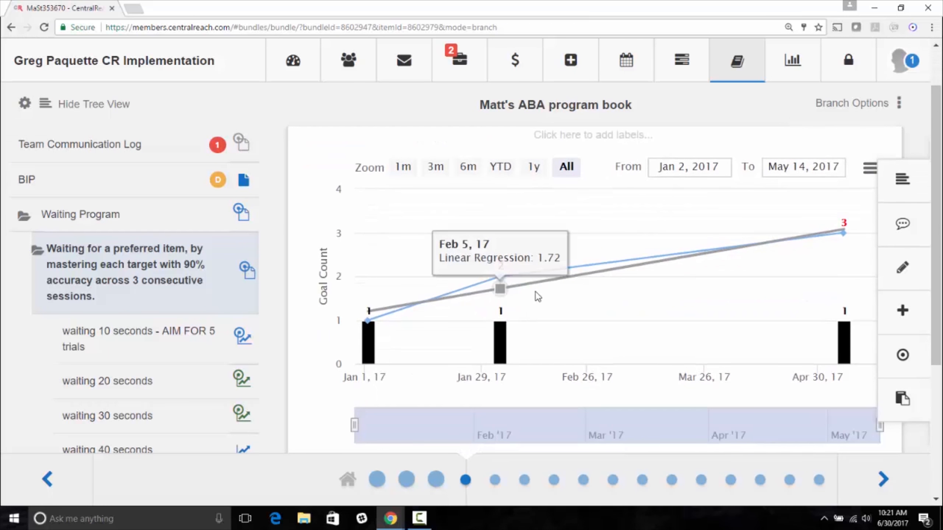
pyautogui.scroll(-1, 535, 292)
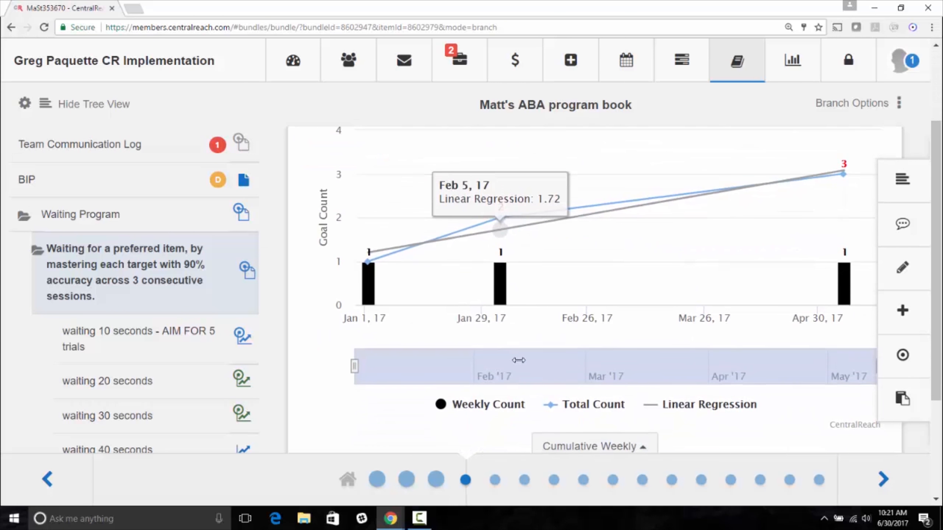
# - Hide the Weekly Count and Linear Regression series in the goal graph, and show Weekly Count again
pyautogui.click(506, 405)
pyautogui.click(700, 405)
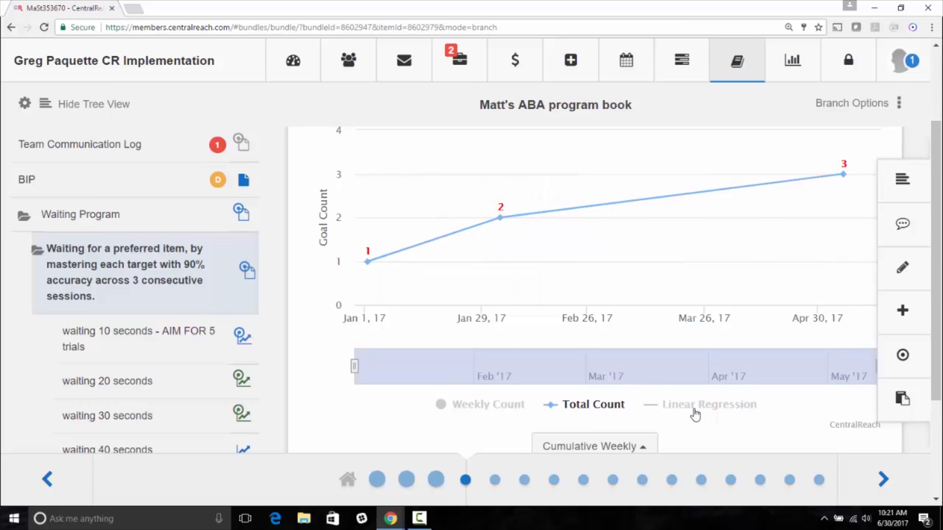
pyautogui.scroll(1, 679, 404)
pyautogui.scroll(-1, 679, 403)
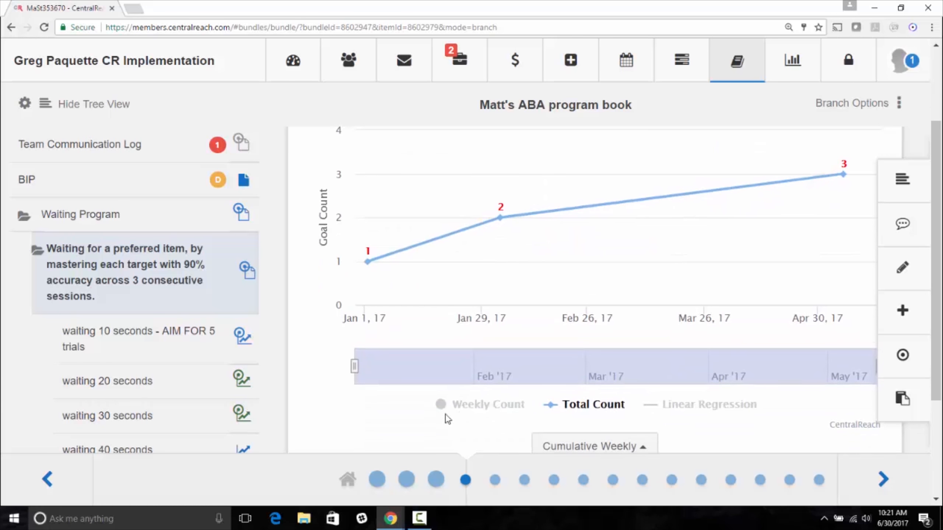
pyautogui.click(481, 407)
# - Switch the goal graph to Cumulative Monthly and open its chart options
pyautogui.scroll(-1, 612, 401)
pyautogui.click(614, 401)
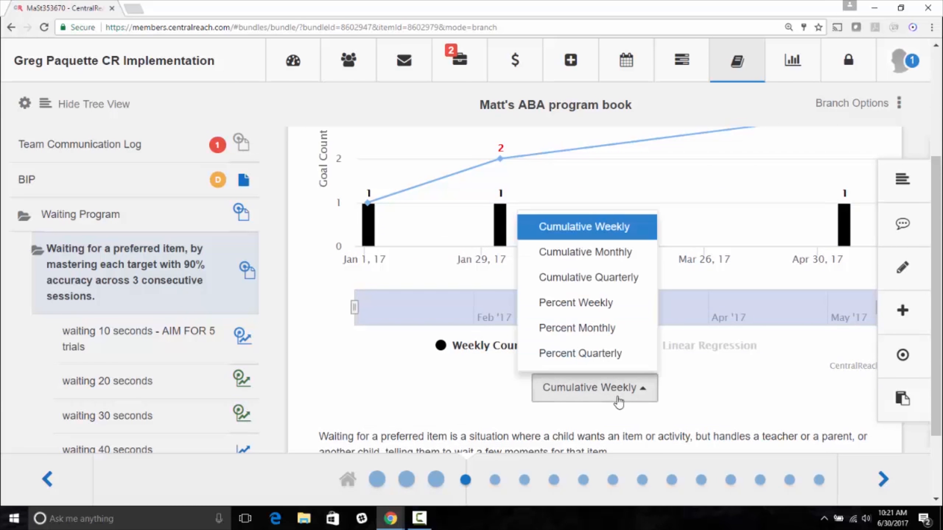
pyautogui.click(585, 253)
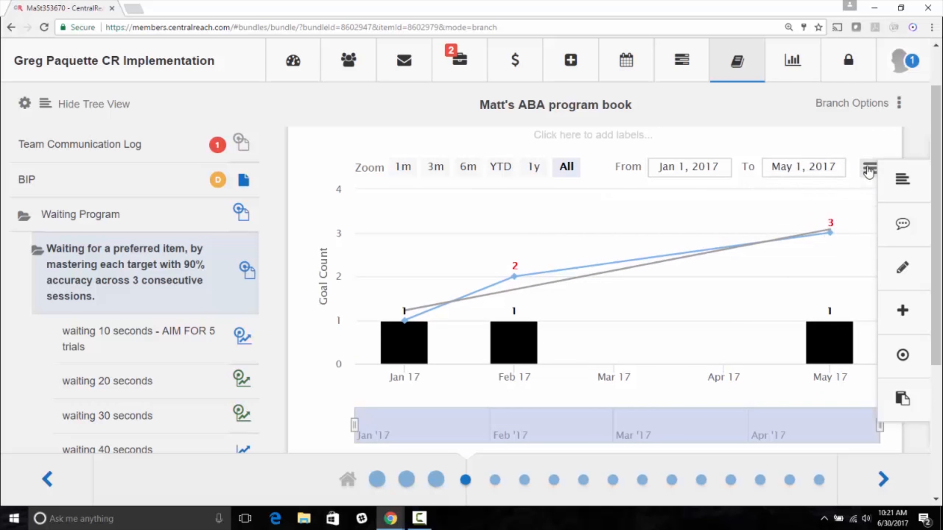
pyautogui.click(869, 170)
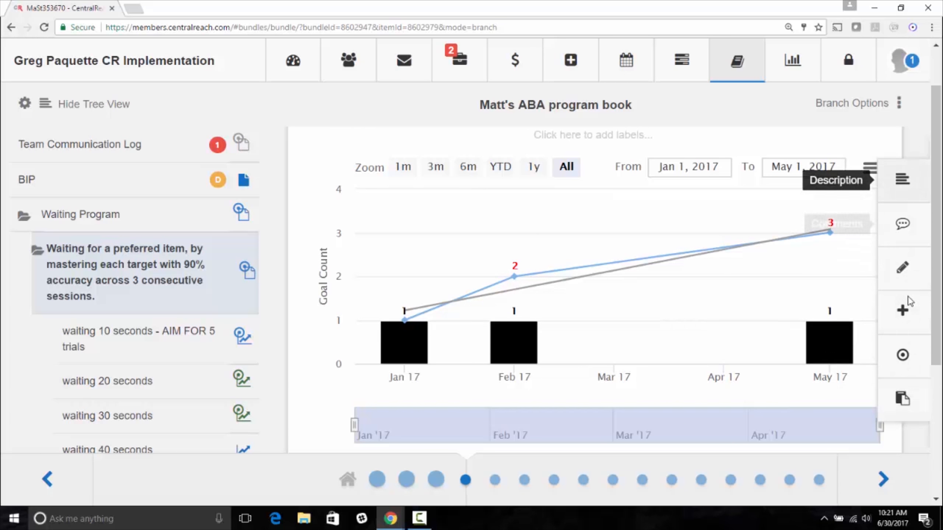
# - Open the goal's instructional note and review its SD, teaching instructions, materials, prompting methods, mastery criteria and operational definition
pyautogui.click(902, 407)
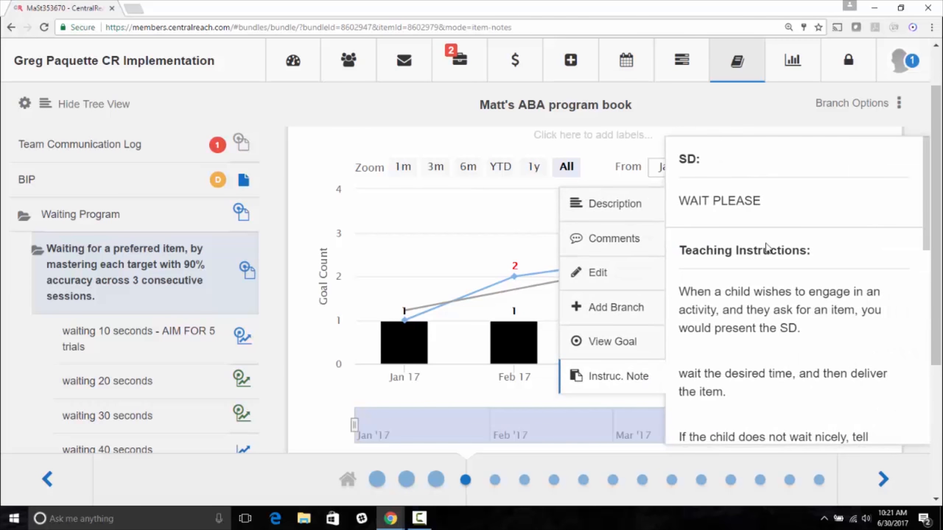
pyautogui.scroll(-8, 766, 248)
pyautogui.scroll(-5, 767, 249)
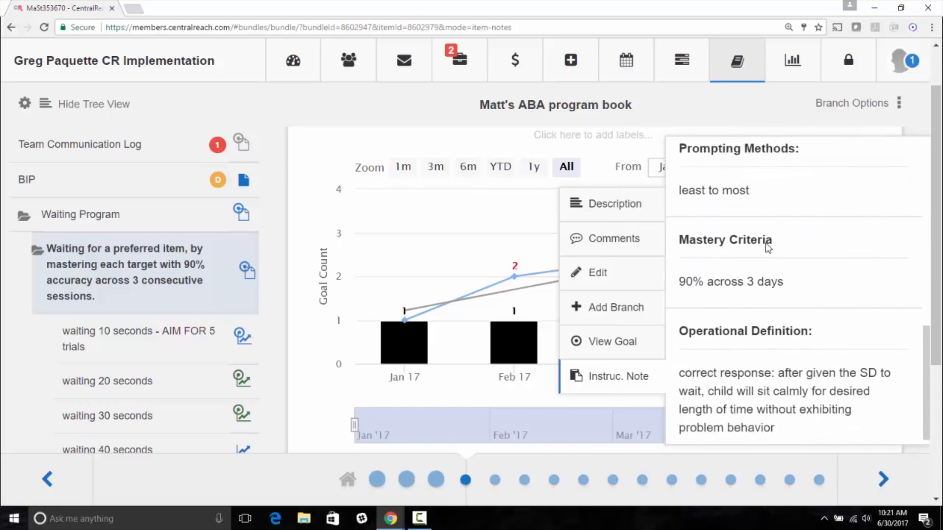
pyautogui.scroll(-3, 768, 248)
pyautogui.scroll(6, 791, 309)
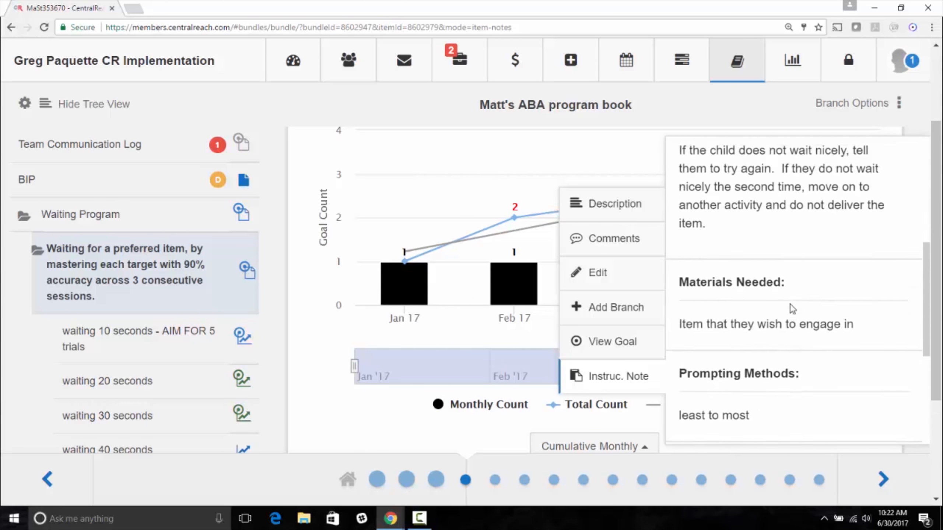
pyautogui.scroll(8, 792, 308)
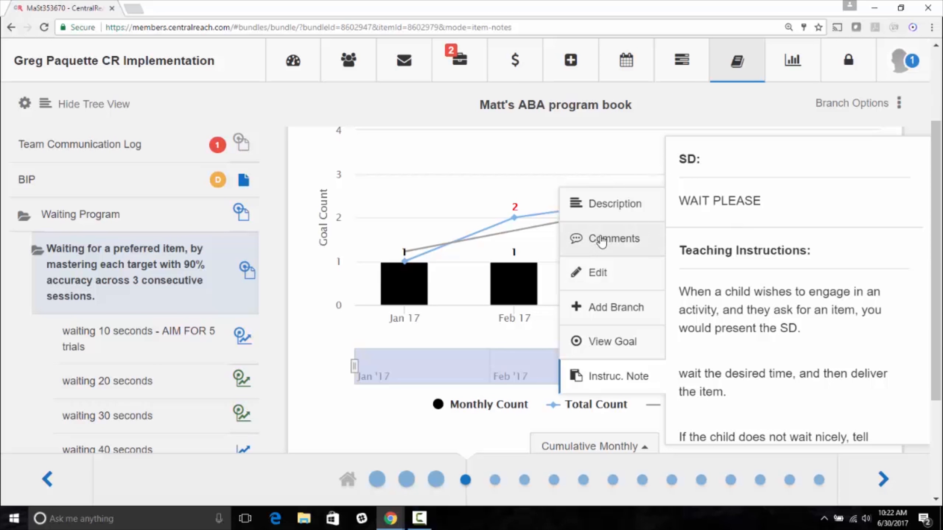
# - View the goal's details, including domain, type, responsibility, dates and status options, and close them
pyautogui.click(600, 342)
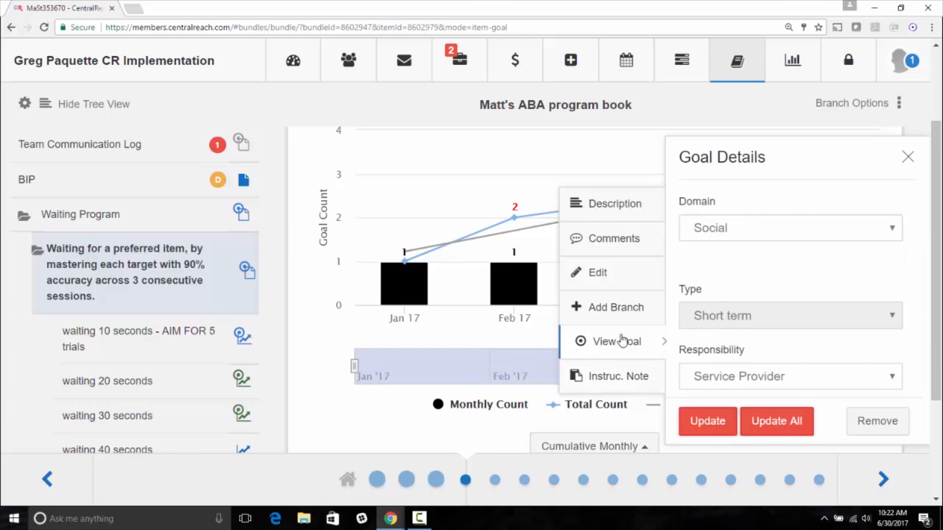
pyautogui.scroll(-3, 737, 290)
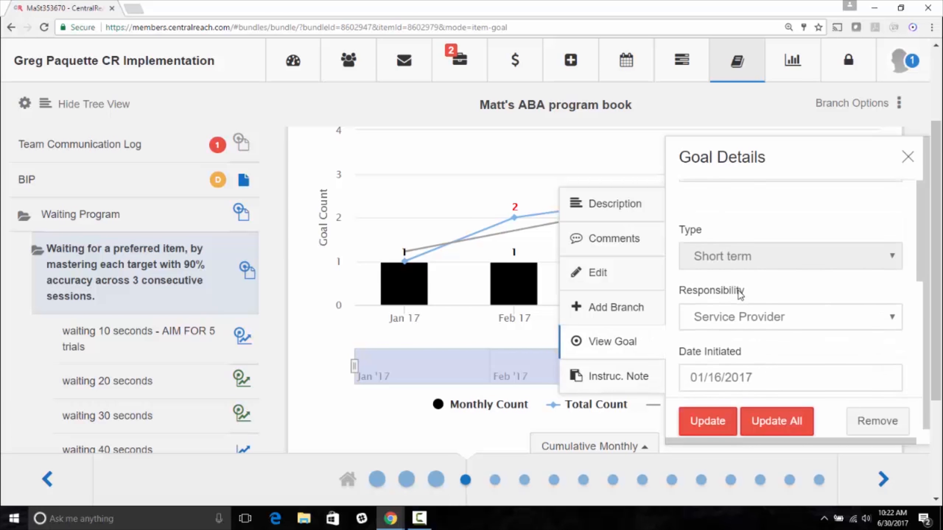
pyautogui.scroll(-2, 761, 307)
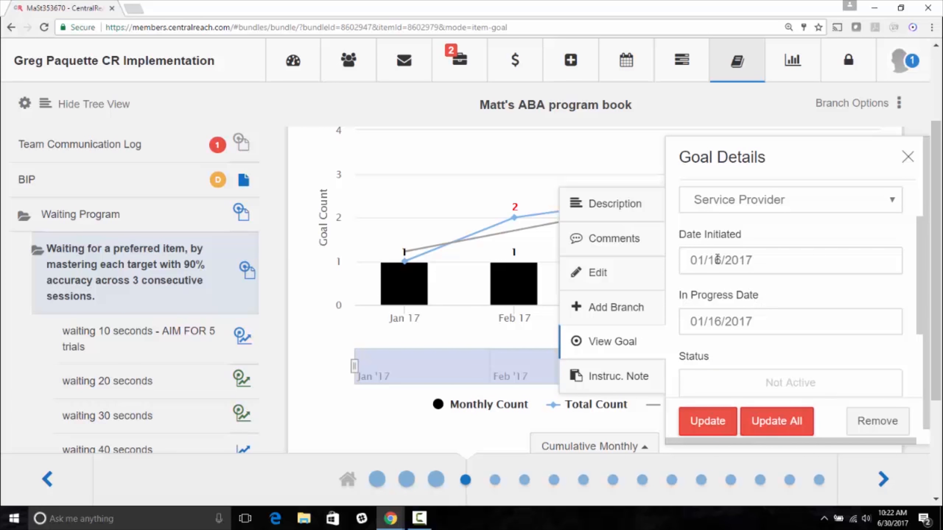
pyautogui.click(784, 383)
pyautogui.scroll(-3, 783, 353)
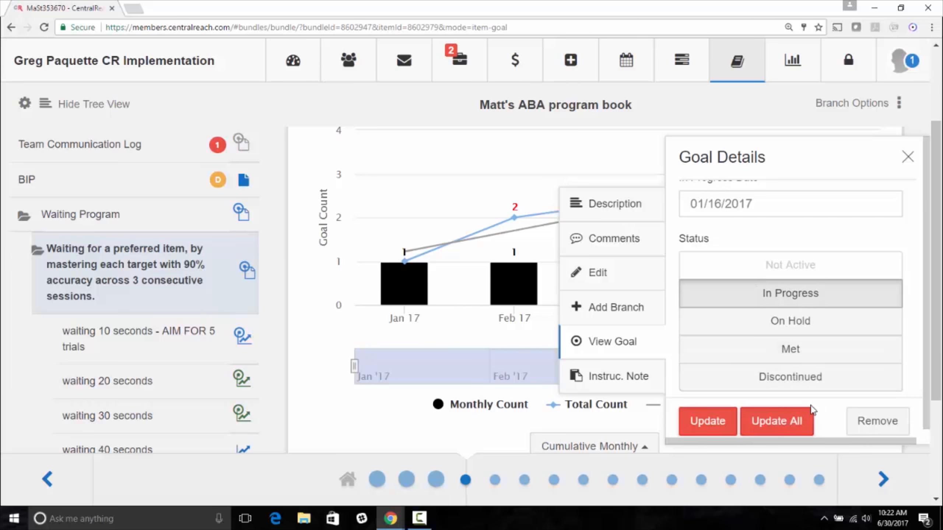
pyautogui.click(907, 158)
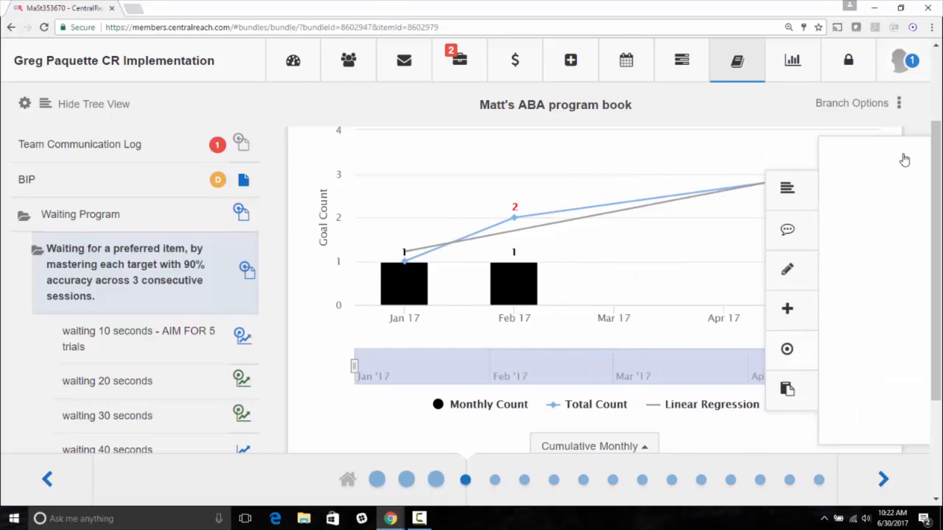
# - Open the target "waiting 10 seconds - AIM FOR 5 trials", inspect its data points, and show the chart's print and download options
pyautogui.scroll(-2, 219, 377)
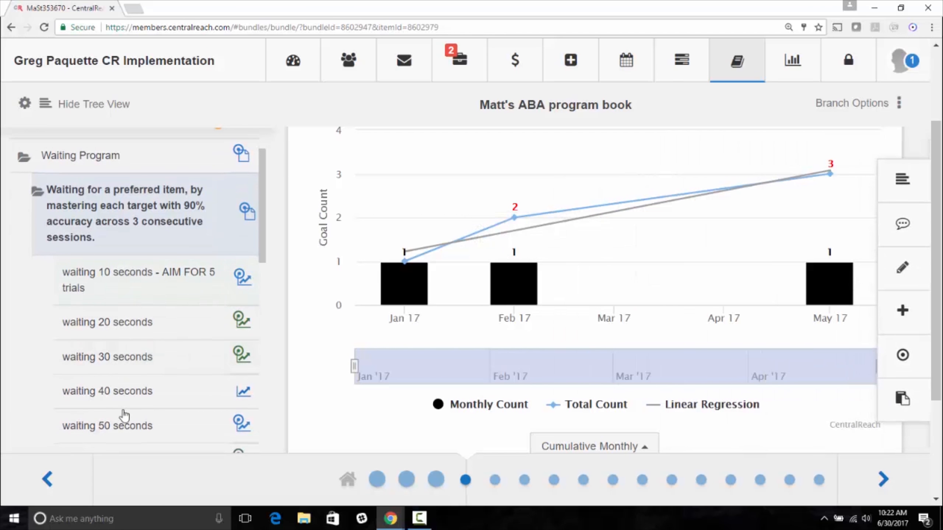
pyautogui.click(117, 290)
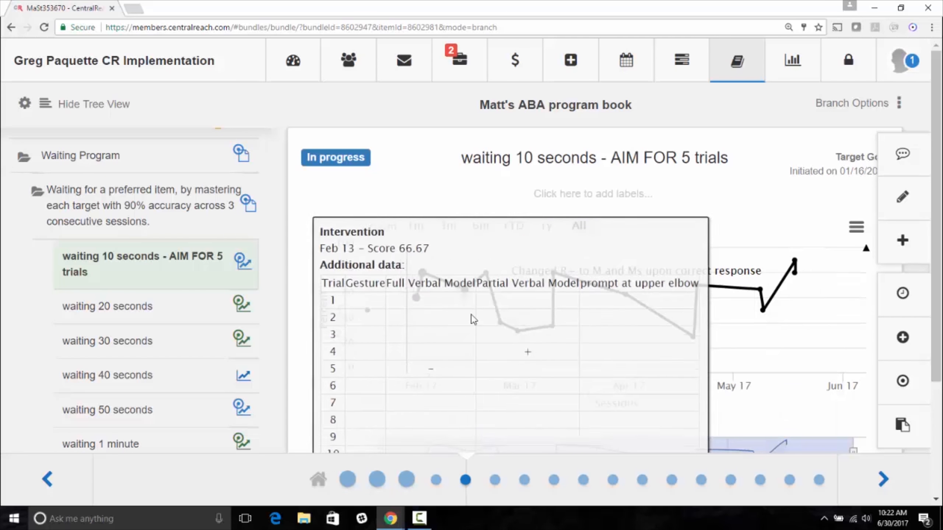
pyautogui.moveTo(519, 327)
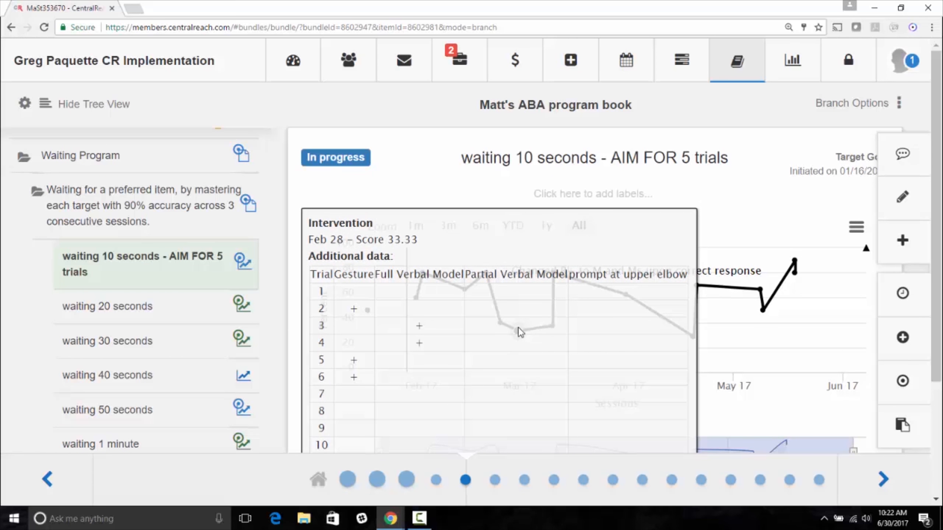
pyautogui.click(857, 228)
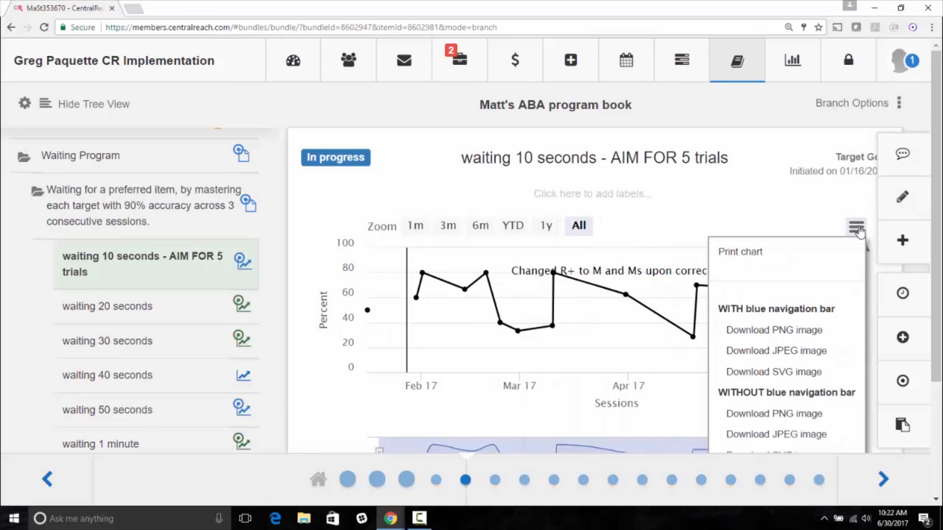
# - Narrow the target graph's date range slightly from its start
pyautogui.scroll(-2, 627, 260)
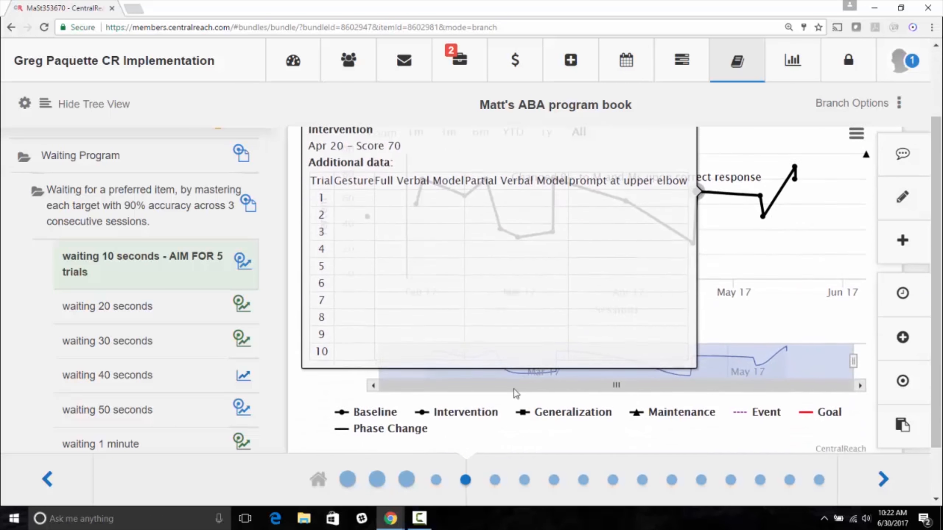
pyautogui.scroll(-1, 516, 394)
pyautogui.moveTo(375, 337)
pyautogui.mouseDown()
pyautogui.moveTo(631, 329)
pyautogui.moveTo(385, 343)
pyautogui.mouseUp()
pyautogui.scroll(2, 610, 407)
pyautogui.scroll(-2, 520, 427)
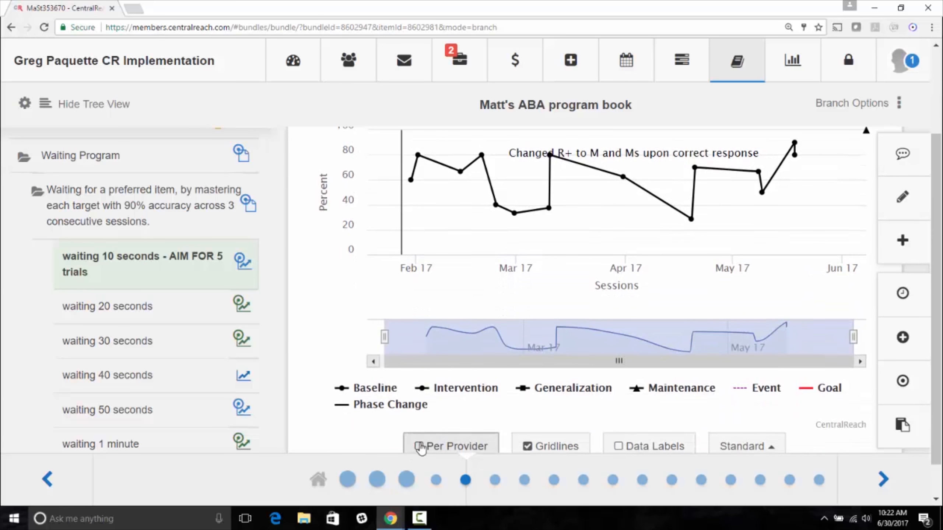
# - Turn on the graph's Per Provider view, hide and show the provider's line, and turn Per Provider off
pyautogui.click(419, 446)
pyautogui.scroll(2, 421, 446)
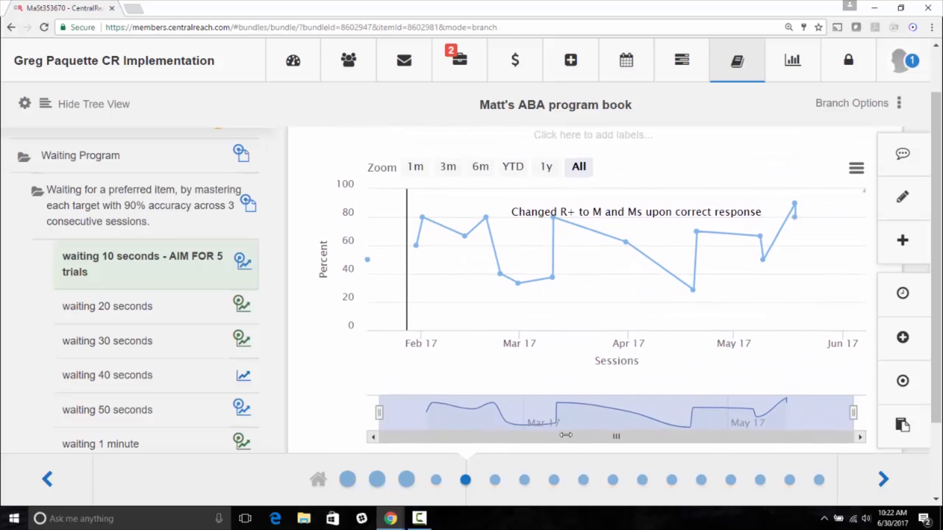
pyautogui.scroll(-2, 585, 444)
pyautogui.click(590, 414)
pyautogui.click(592, 412)
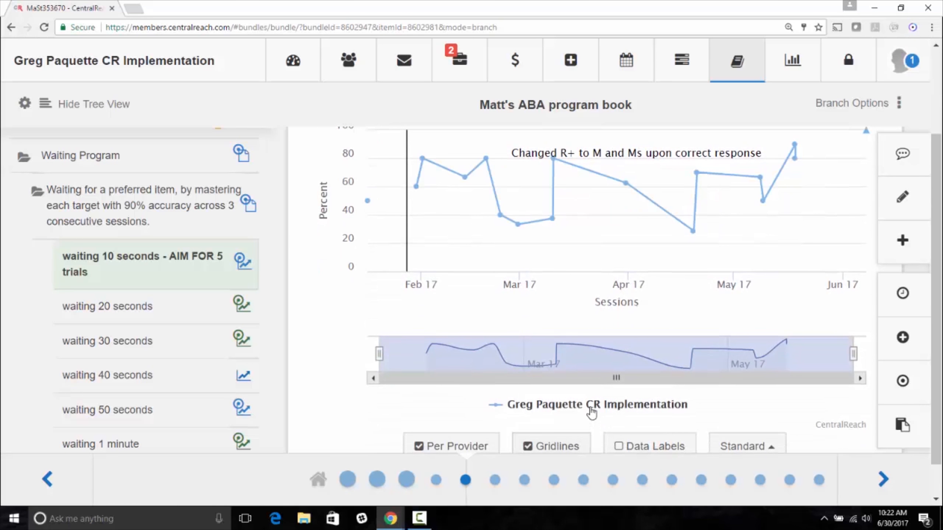
pyautogui.click(420, 447)
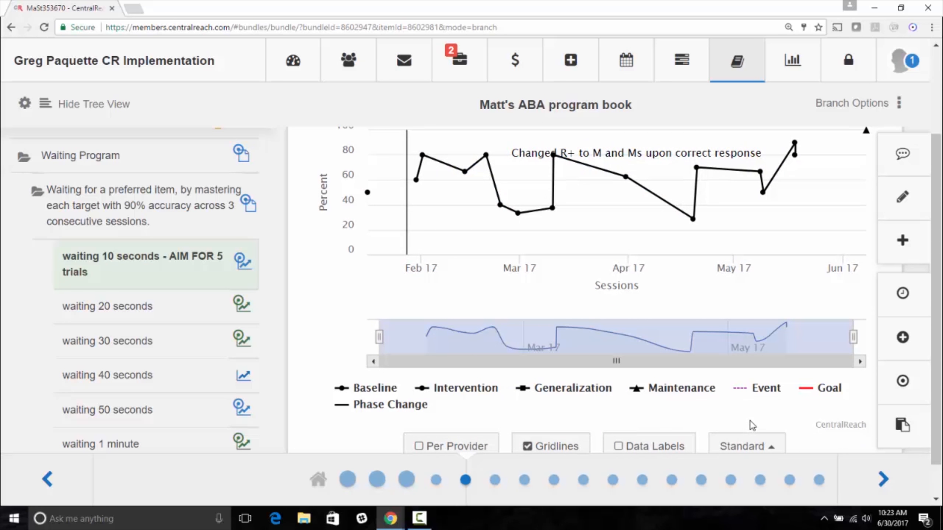
# - Review the graph's data and prompt display modes and set its data to Avg Weekly
pyautogui.scroll(2, 752, 426)
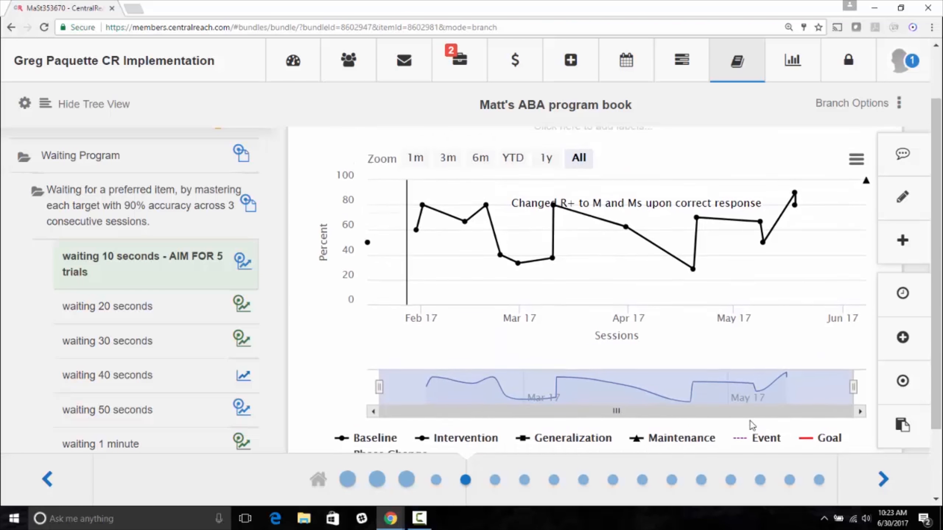
pyautogui.scroll(-2, 752, 425)
pyautogui.click(773, 453)
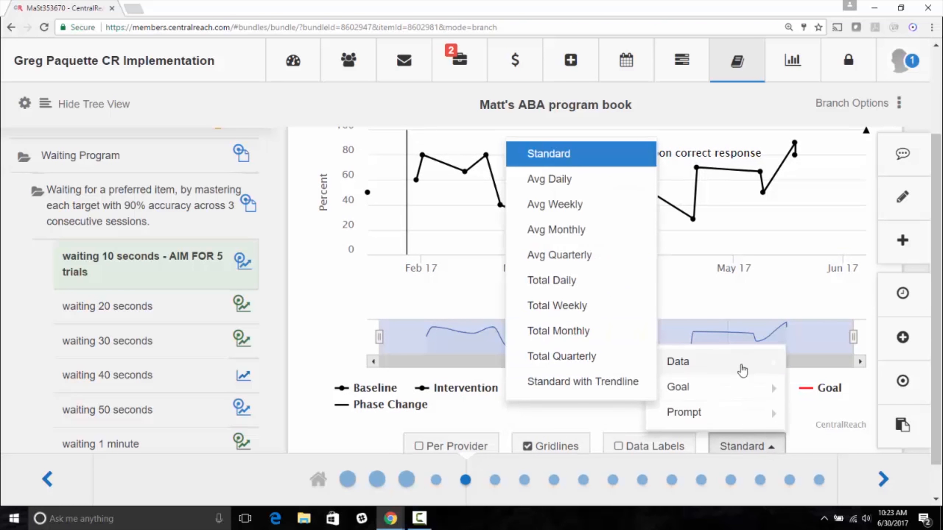
pyautogui.moveTo(740, 422)
pyautogui.moveTo(733, 366)
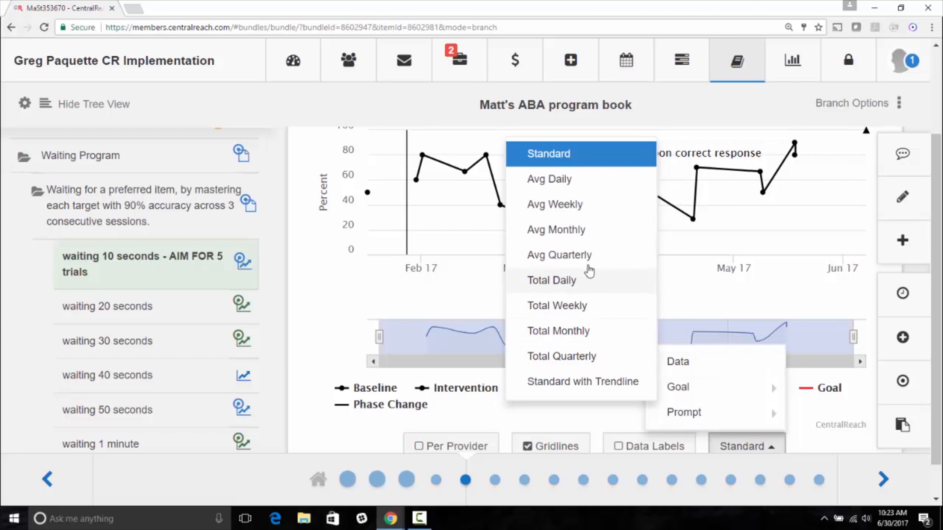
pyautogui.click(594, 206)
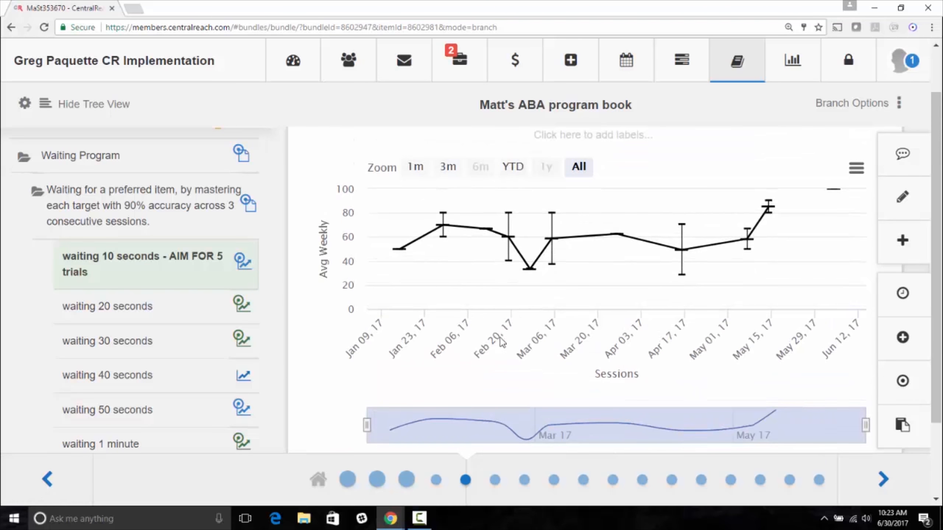
# - Inspect a weekly average, change the graph to a Bar chart of prompt Utilization %, and shift its date range slightly earlier
pyautogui.moveTo(683, 254)
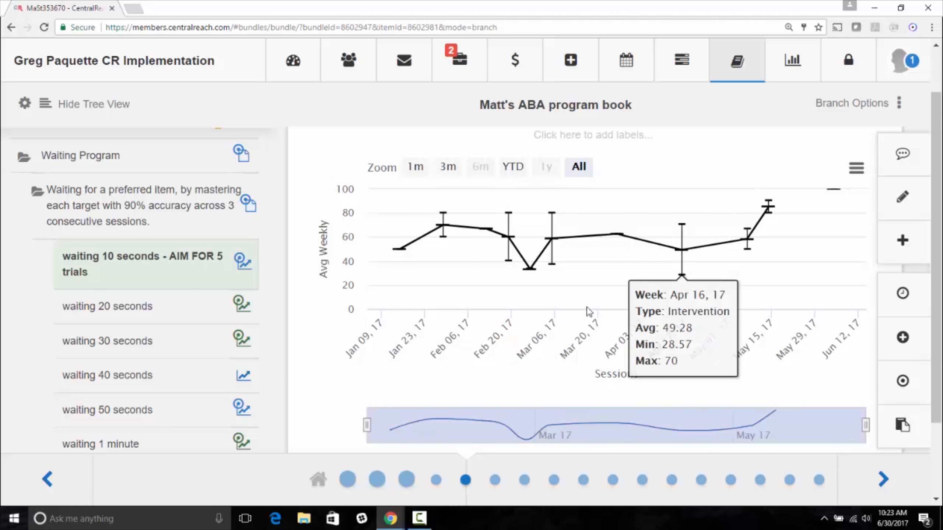
pyautogui.scroll(-3, 590, 314)
pyautogui.click(725, 413)
pyautogui.moveTo(719, 319)
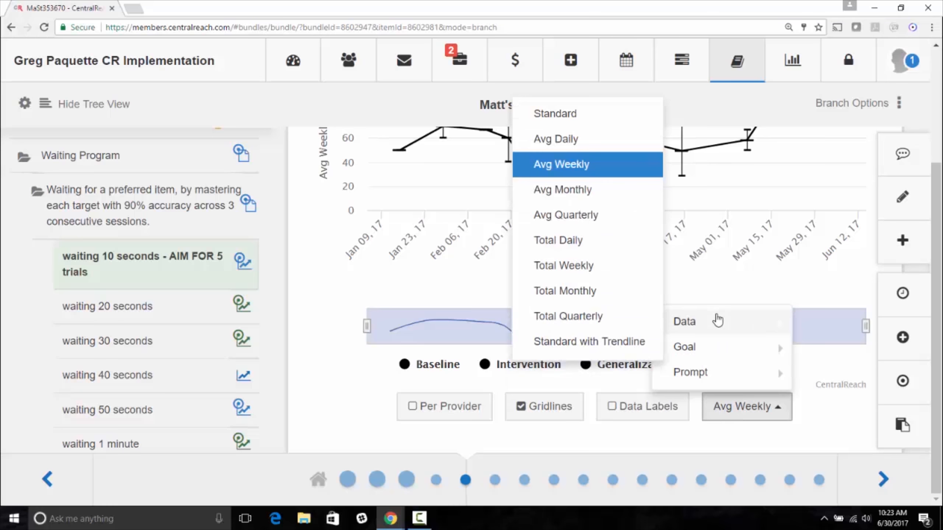
pyautogui.moveTo(707, 373)
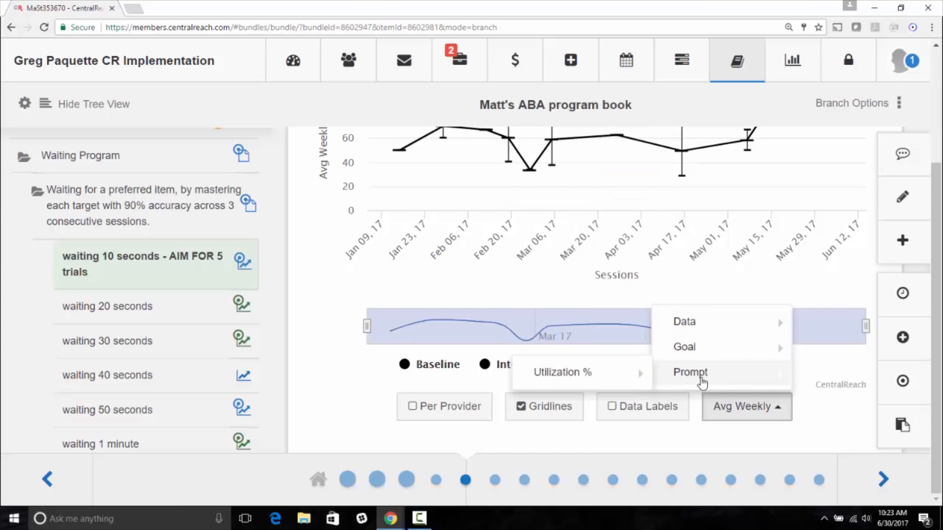
pyautogui.moveTo(640, 386)
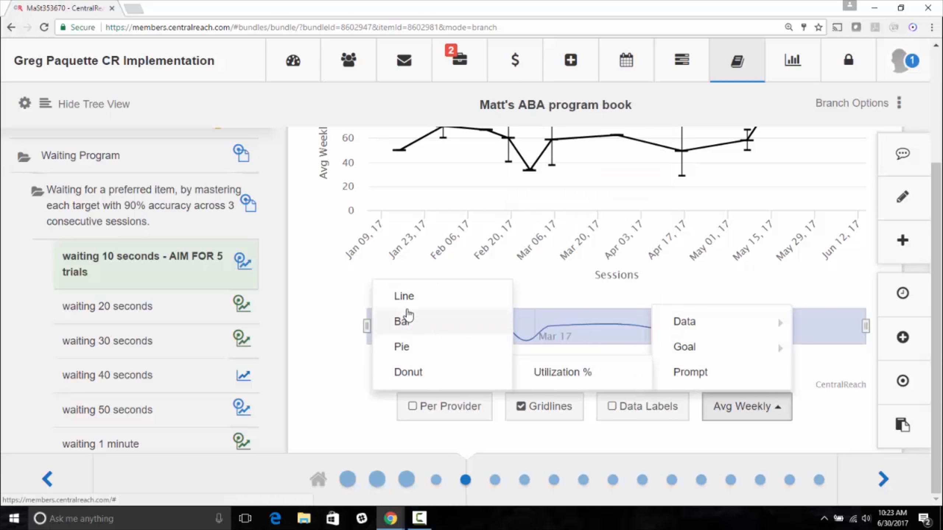
pyautogui.click(413, 332)
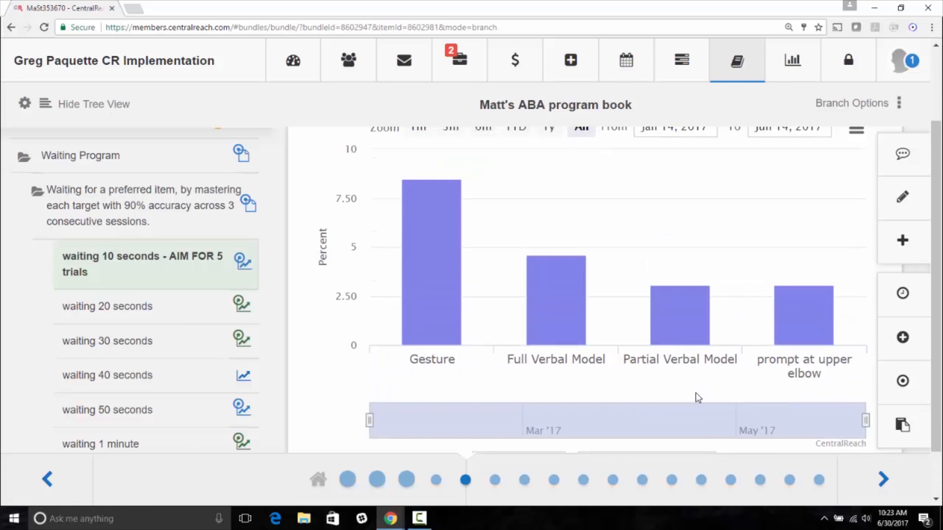
pyautogui.moveTo(865, 421)
pyautogui.mouseDown()
pyautogui.moveTo(537, 432)
pyautogui.moveTo(855, 420)
pyautogui.mouseUp()
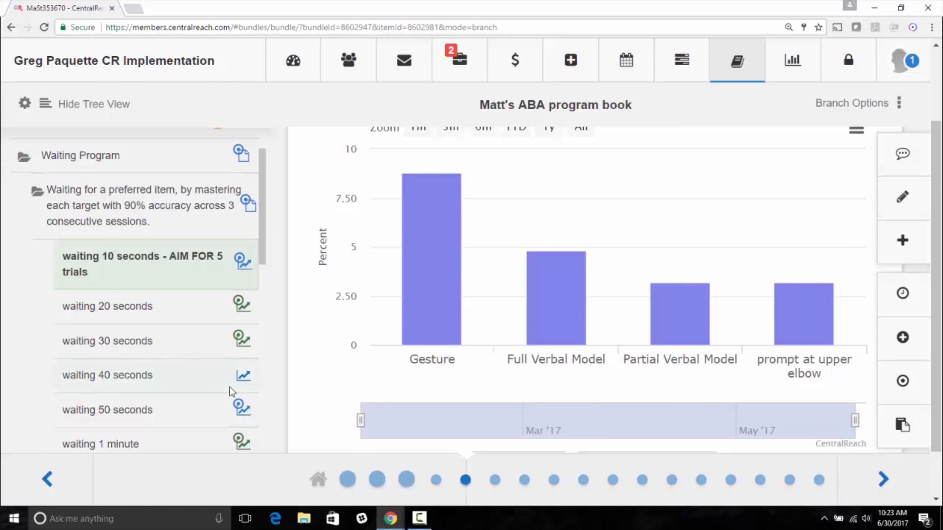
# - Open the target "combined graph - waiting targets" and show its Combined Graph
pyautogui.scroll(-3, 230, 387)
pyautogui.scroll(-4, 230, 387)
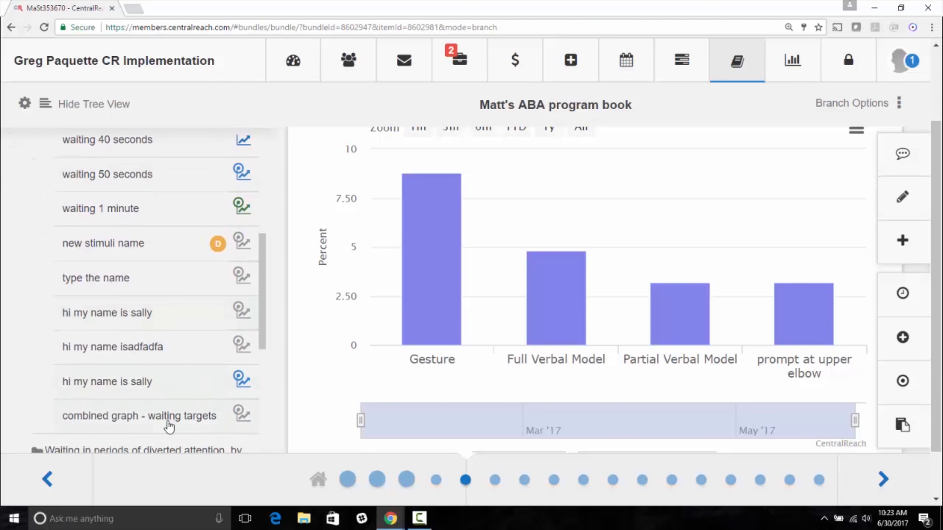
pyautogui.click(166, 419)
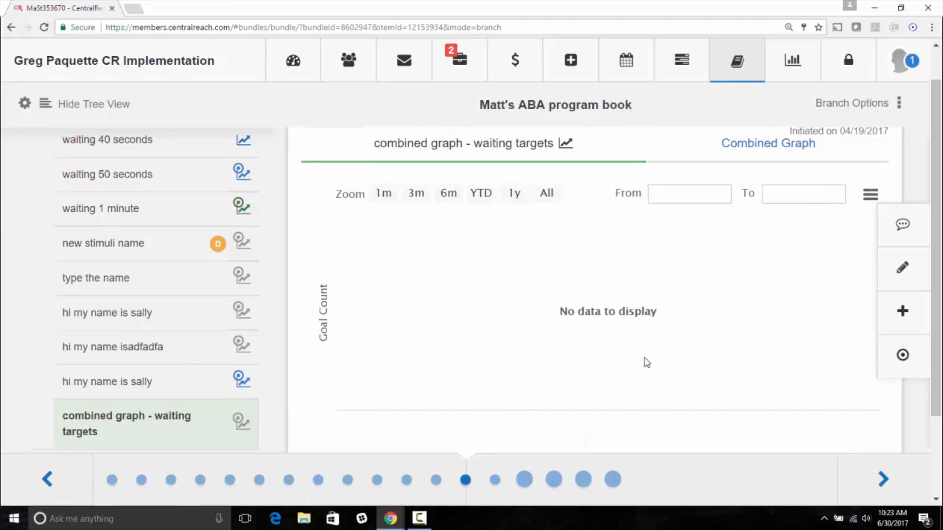
pyautogui.click(773, 204)
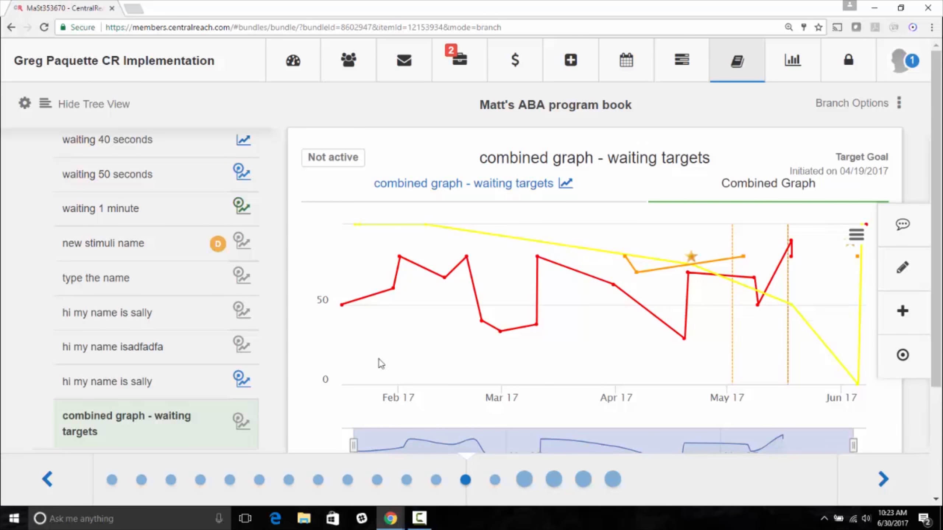
# - Collapse the Waiting Program branch and open "Hitting - frequency per sessions" under Behaviors for Decrease
pyautogui.scroll(8, 115, 385)
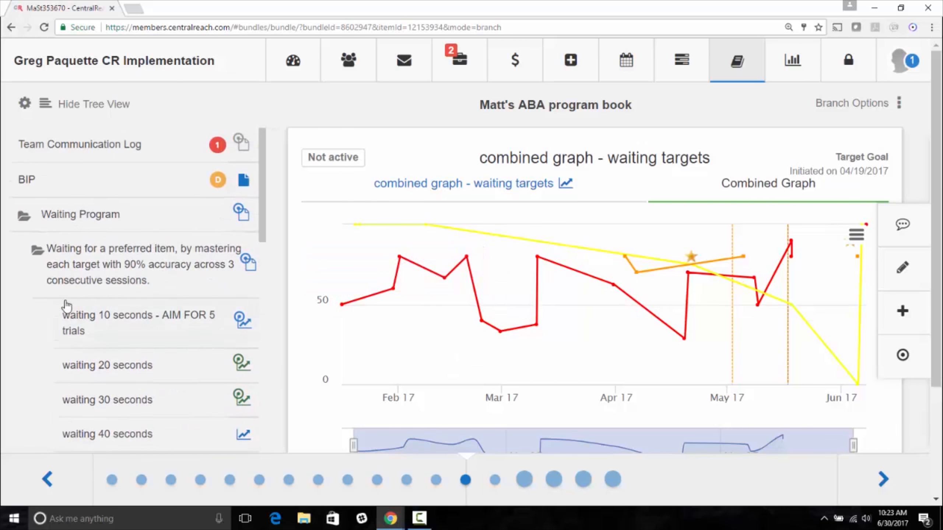
pyautogui.click(37, 250)
pyautogui.click(25, 215)
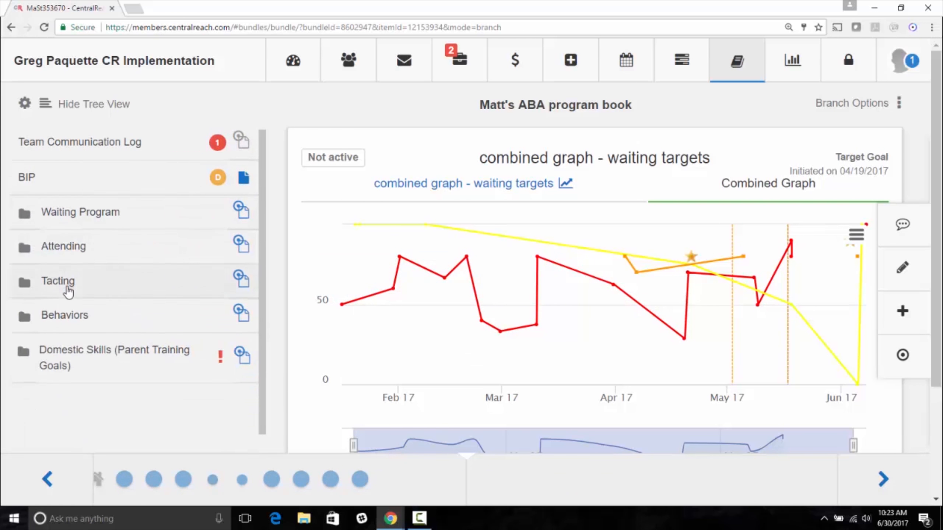
pyautogui.scroll(-1, 68, 292)
pyautogui.click(25, 296)
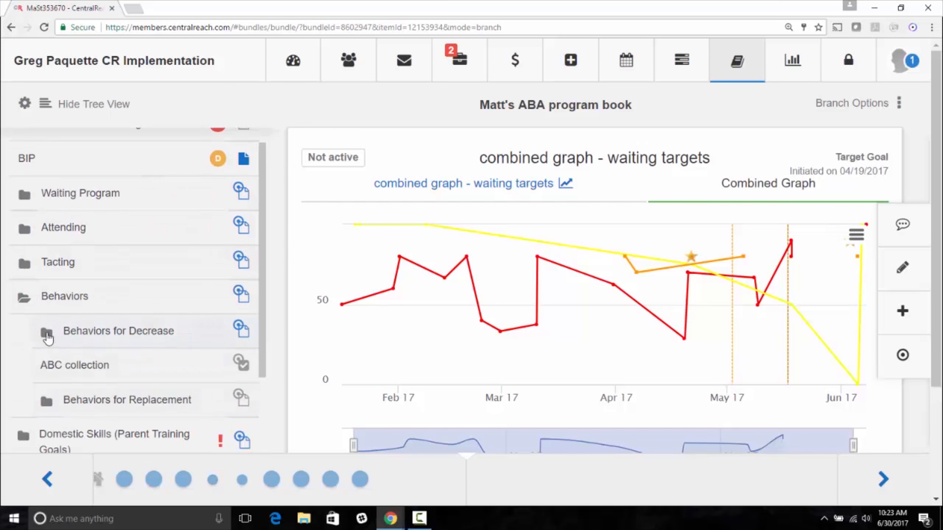
pyautogui.click(47, 335)
pyautogui.scroll(-1, 109, 320)
pyautogui.click(108, 307)
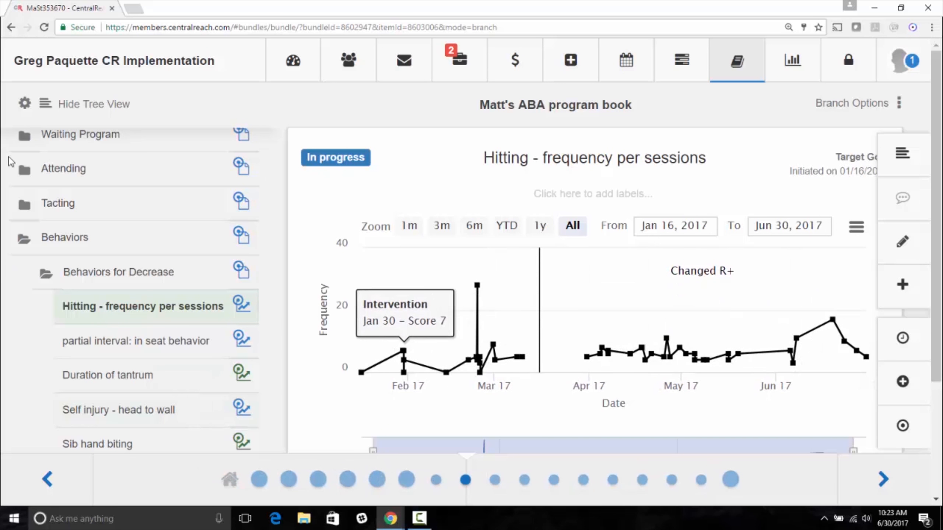
# - Open Graph Analysis for the hitting target and collapse the list of targets
pyautogui.click(25, 103)
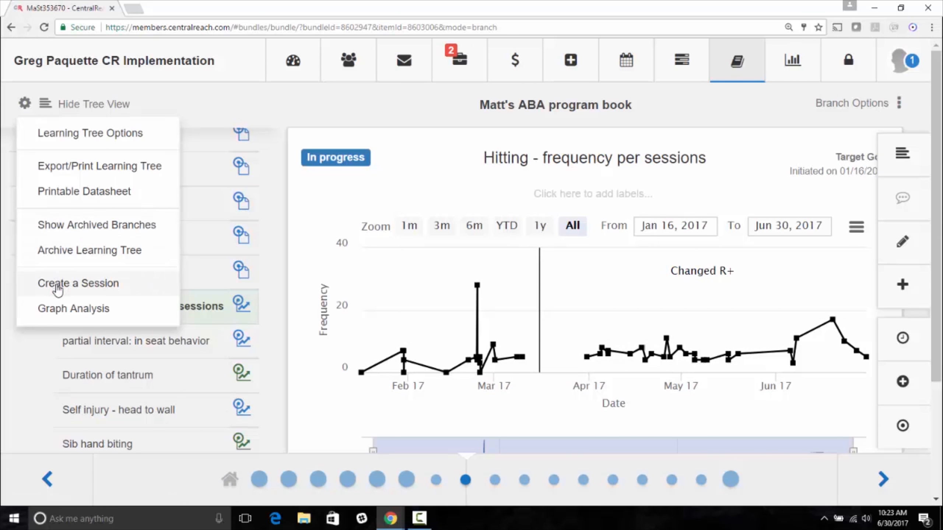
pyautogui.click(55, 310)
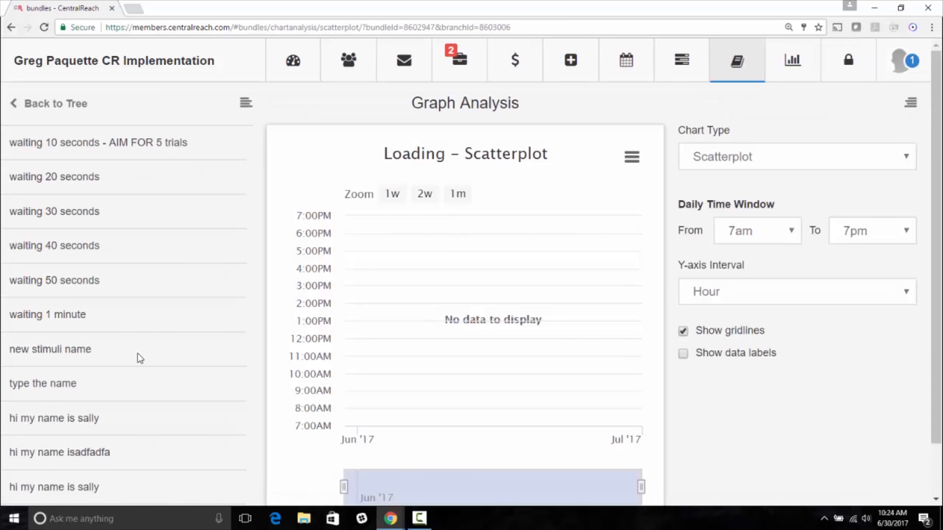
pyautogui.click(246, 109)
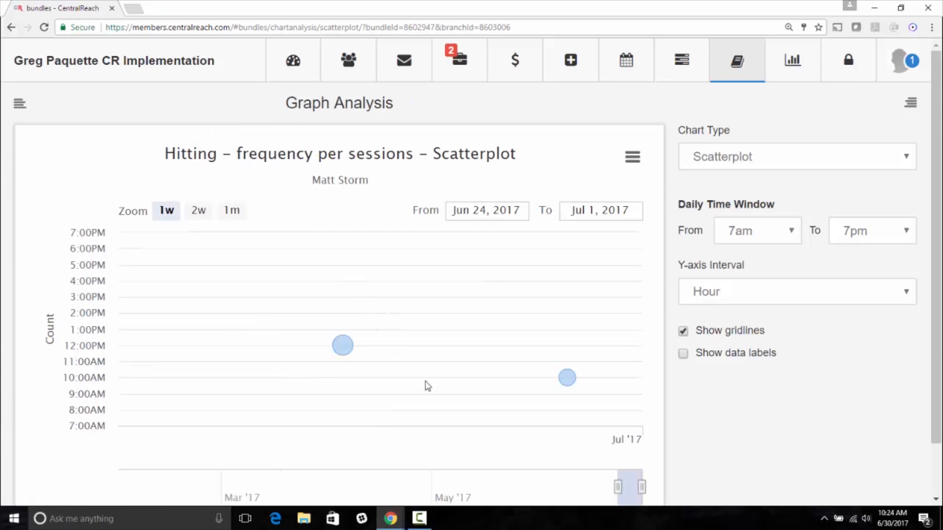
# - Extend the scatterplot's date range back to May 10, 2017 and set its Y-axis interval to Two hours
pyautogui.scroll(-2, 514, 431)
pyautogui.moveTo(618, 428); pyautogui.dragTo(466, 428)
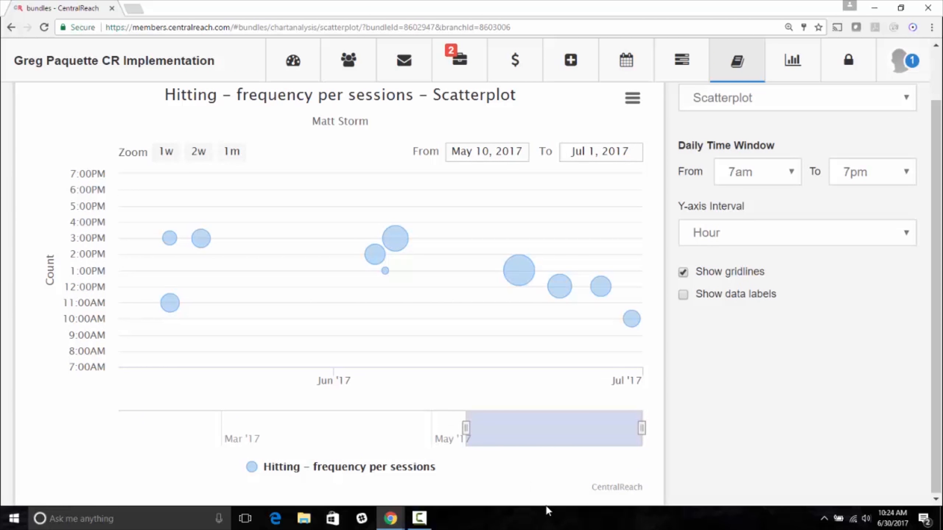
pyautogui.click(696, 235)
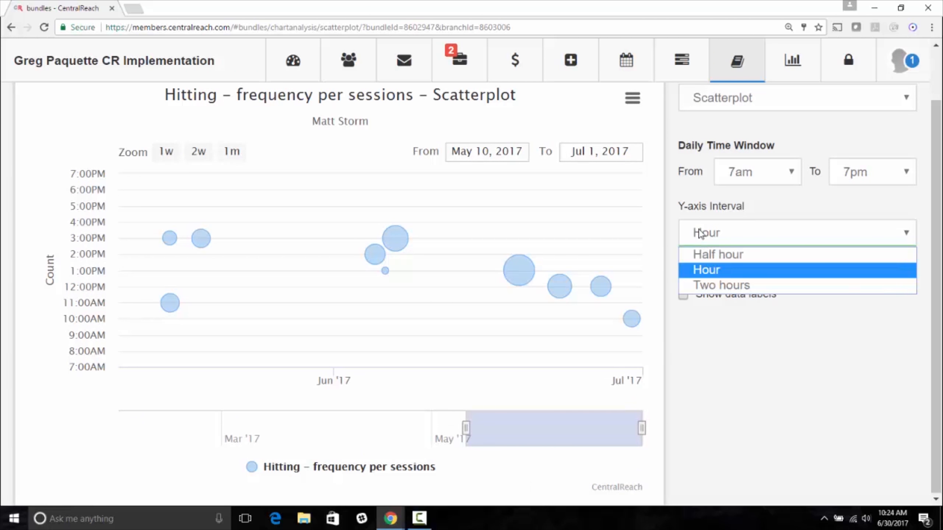
pyautogui.click(713, 288)
pyautogui.scroll(2, 621, 373)
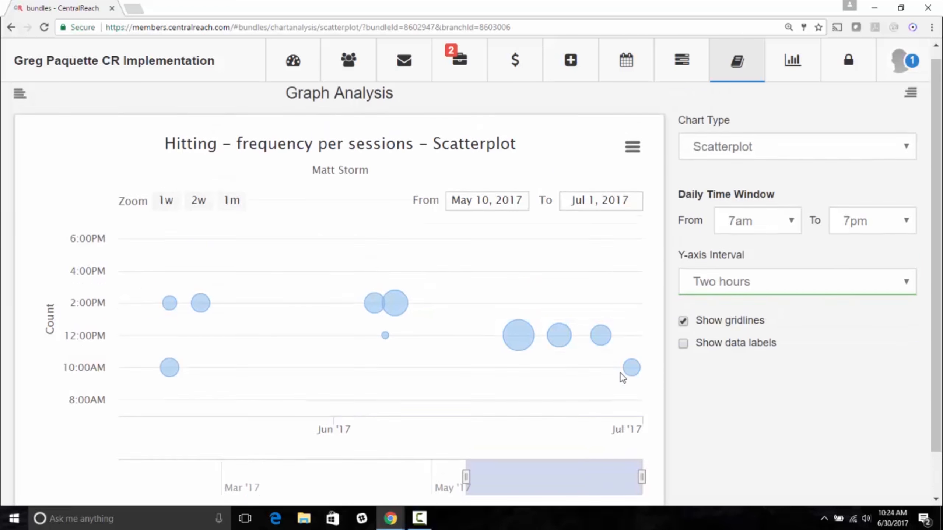
# - Show and hide the scatterplot's data labels, and change the chart type to Advanced Analysis
pyautogui.click(688, 360)
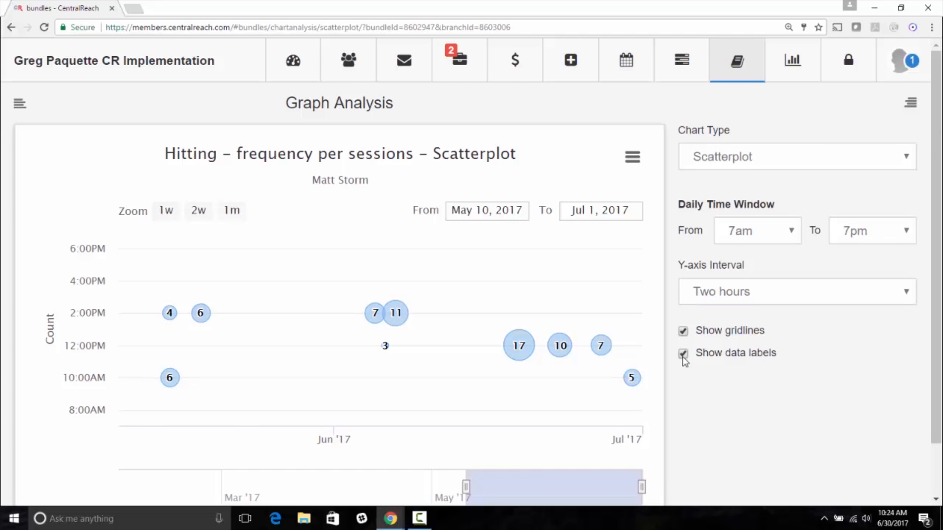
pyautogui.click(683, 356)
pyautogui.click(689, 158)
pyautogui.click(747, 195)
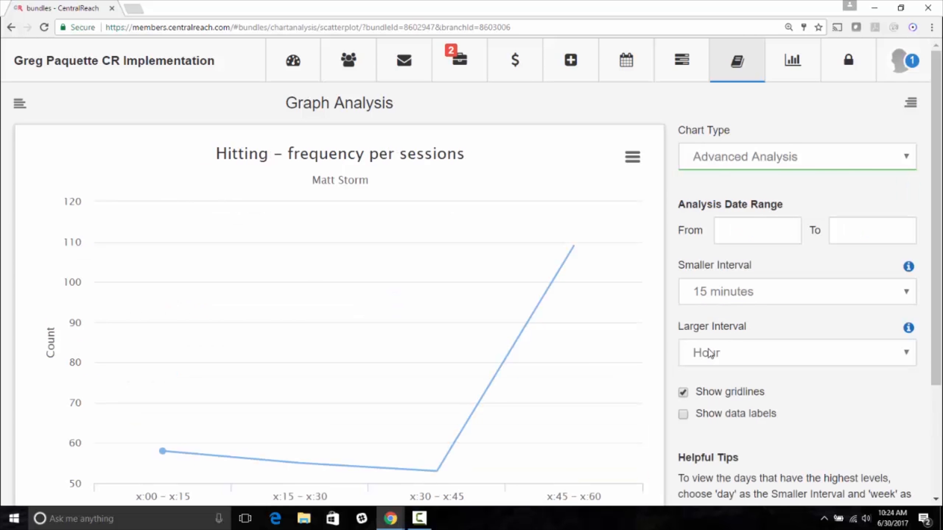
# - Set the analysis's smaller interval to Hour, review the hourly chart, and change the smaller interval to Day
pyautogui.scroll(-2, 717, 214)
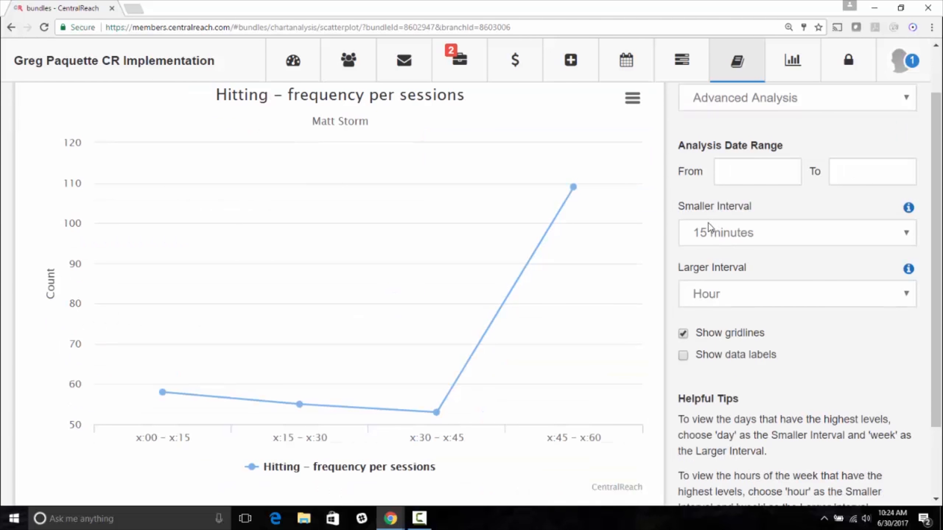
pyautogui.click(711, 235)
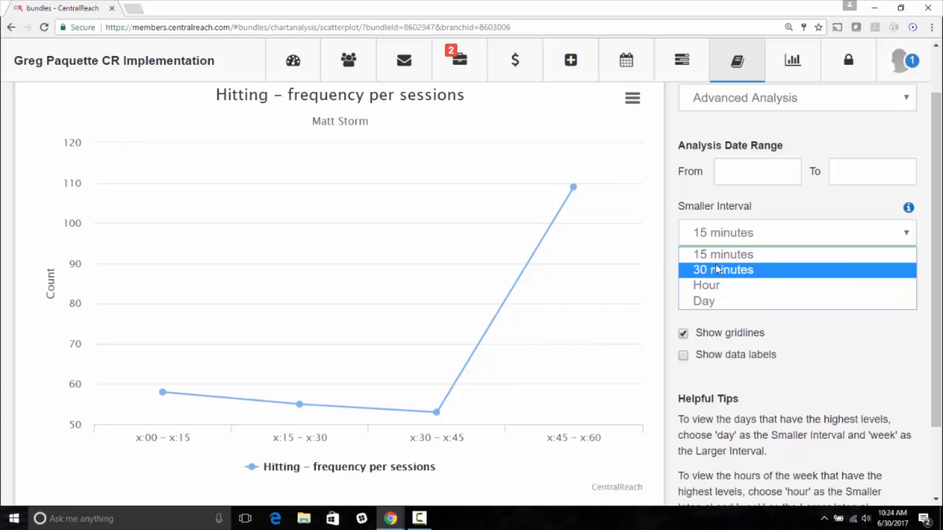
pyautogui.click(706, 284)
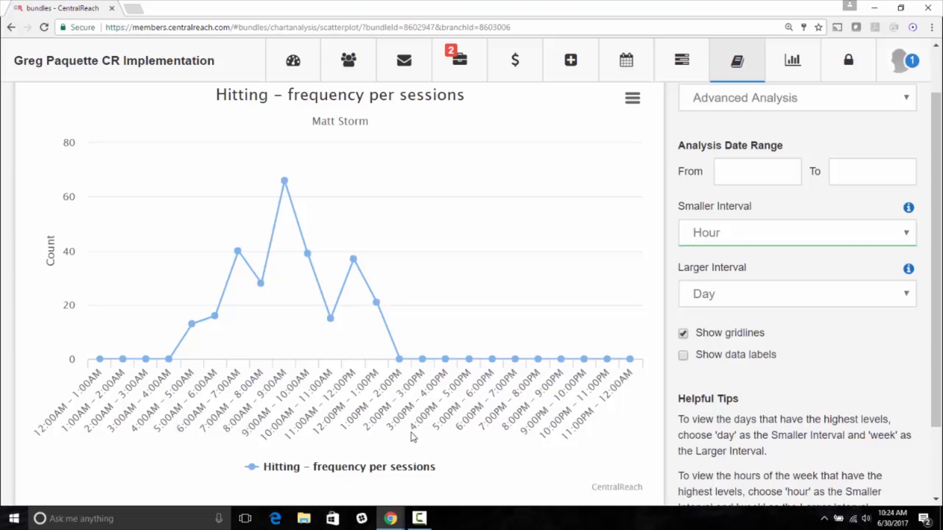
pyautogui.click(724, 222)
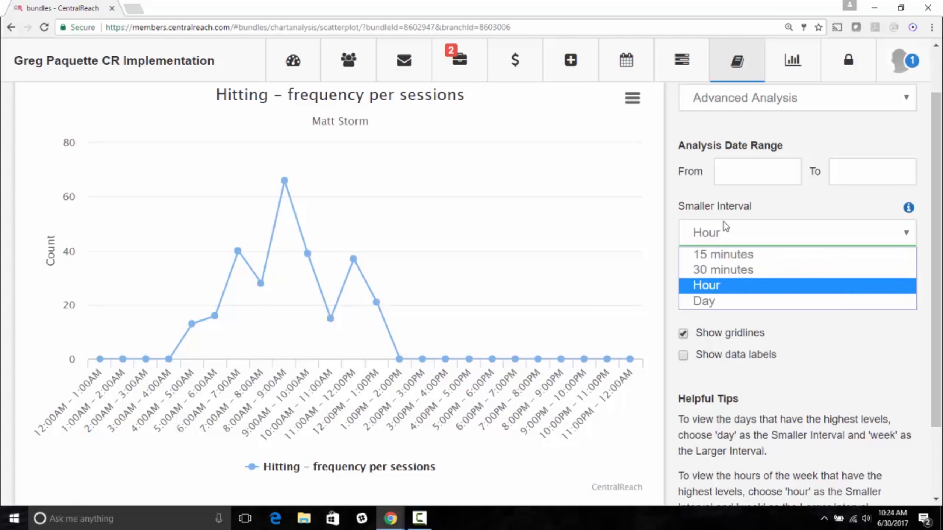
pyautogui.click(729, 308)
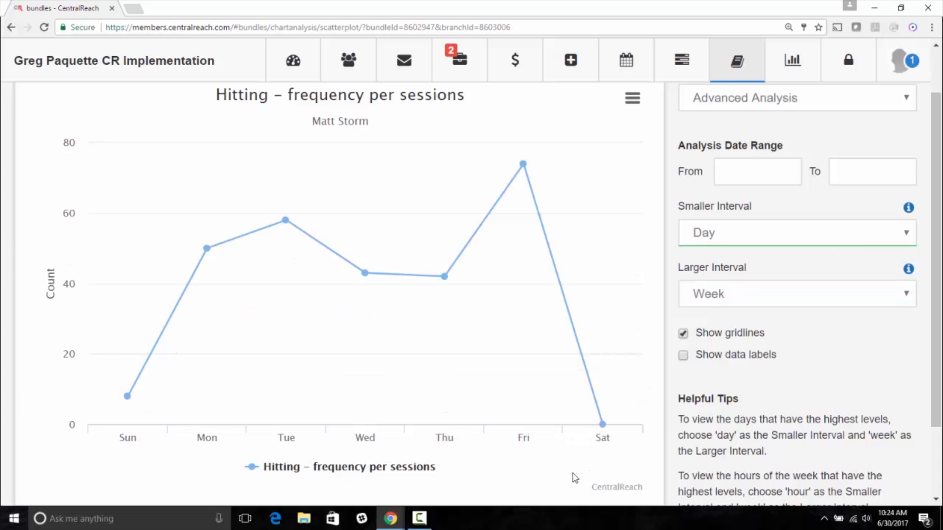
# - Set the larger interval to Day and review the smaller interval options for the 15-minute chart
pyautogui.click(754, 300)
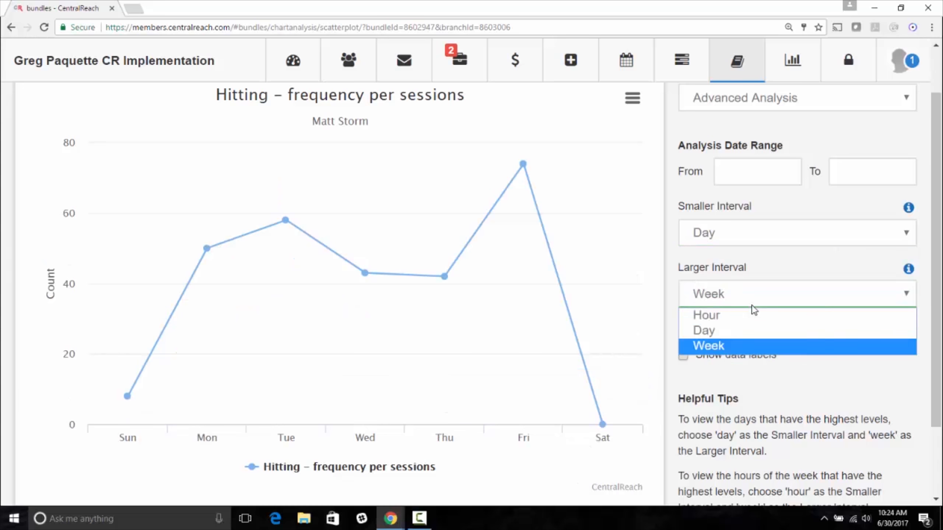
pyautogui.click(726, 330)
pyautogui.click(735, 233)
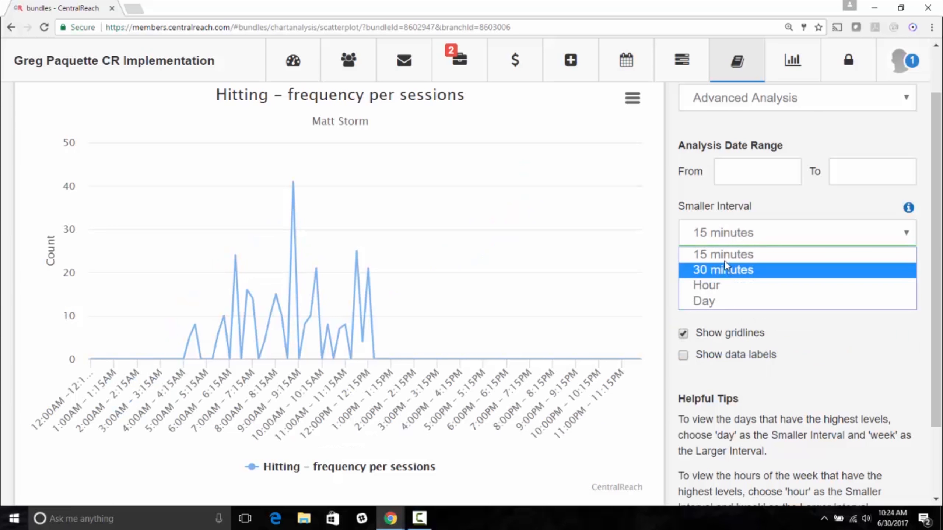
pyautogui.click(811, 340)
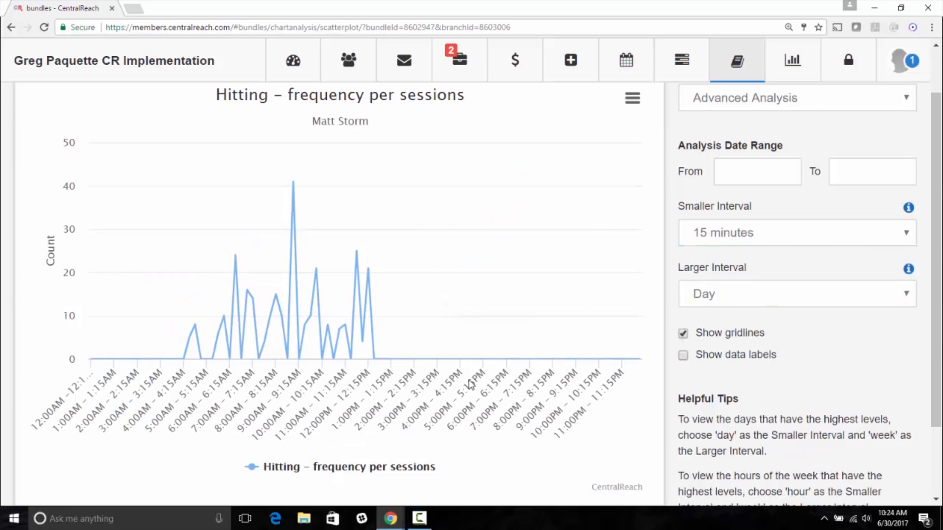
# - Inspect a point on the 15-minute chart and return from Graph Analysis to the learning tree
pyautogui.scroll(2, 469, 384)
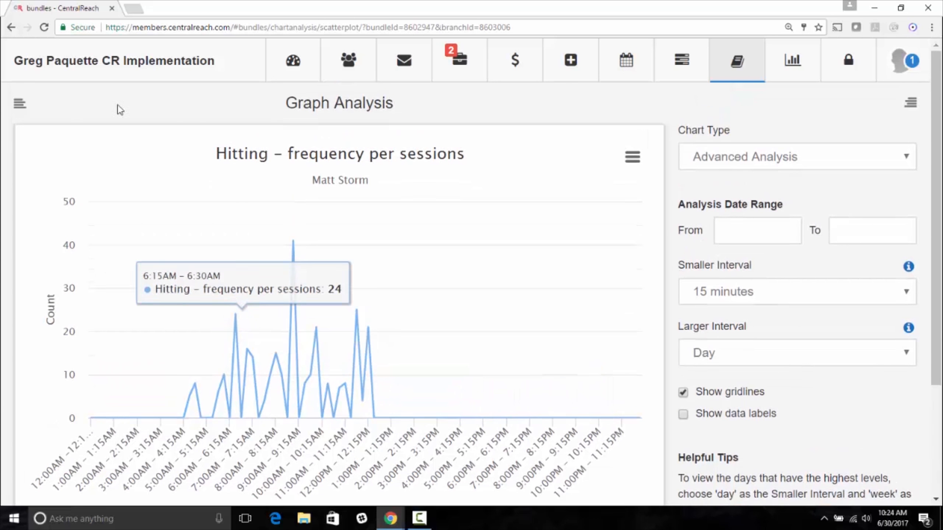
pyautogui.click(20, 105)
pyautogui.click(23, 108)
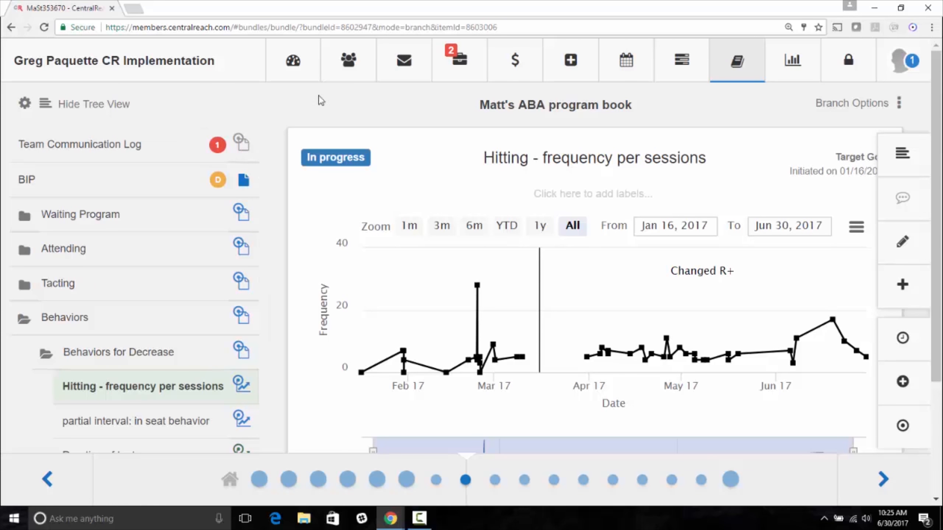
# - Open the Clients contact list and open the record of the client whose program book was reviewed
pyautogui.moveTo(346, 77)
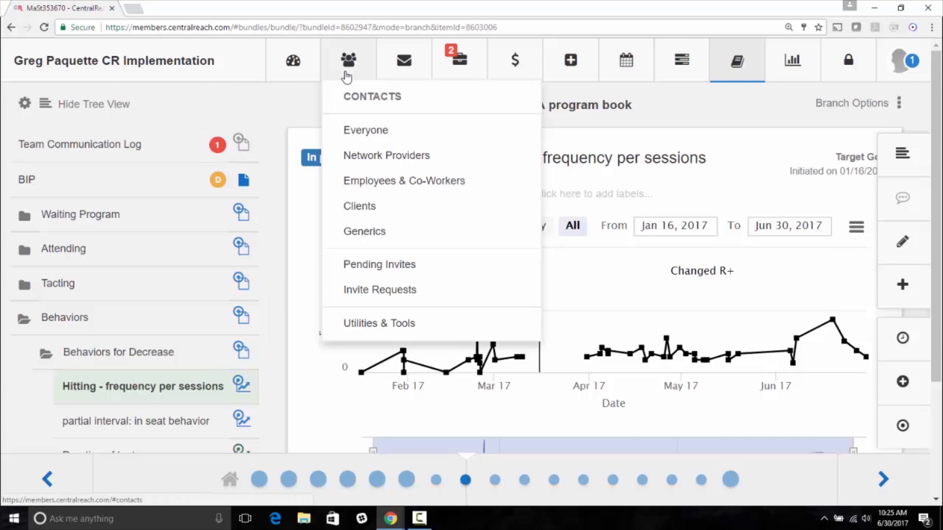
pyautogui.click(366, 207)
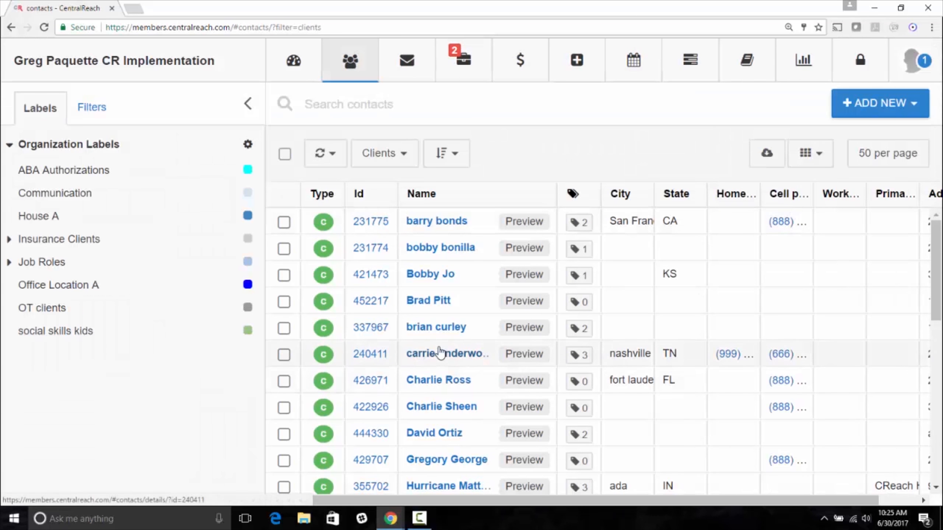
pyautogui.scroll(-5, 440, 353)
pyautogui.scroll(-1, 439, 354)
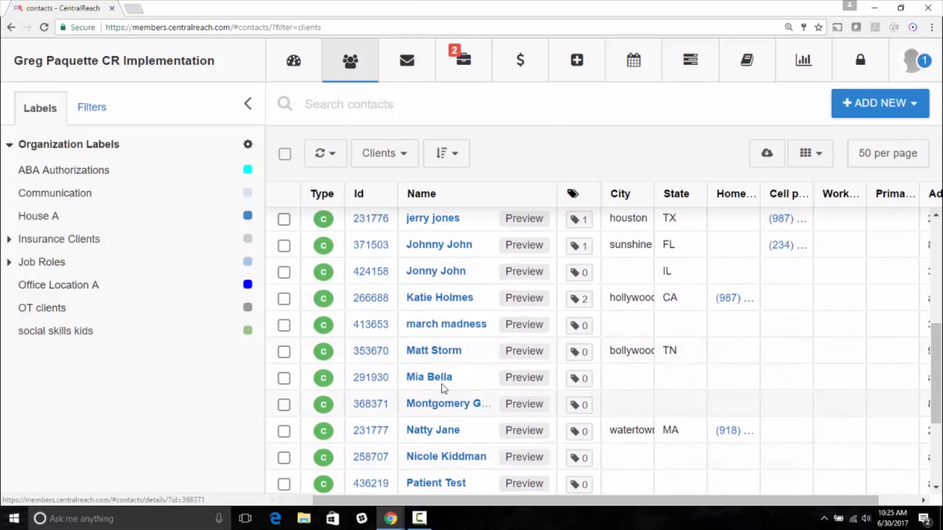
pyautogui.click(445, 350)
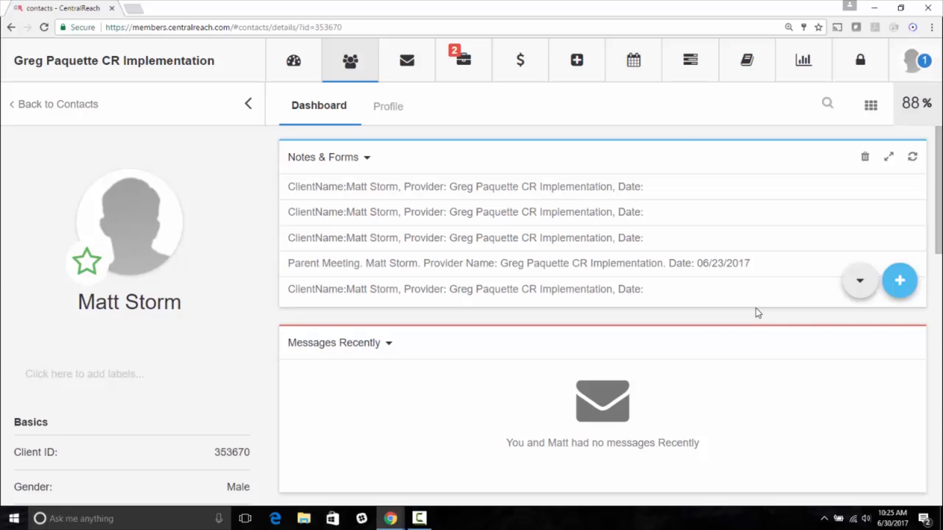
# - Start a new note for the client, search the templates for "section" and choose the custom CR Sample: Progress Report with Sections
pyautogui.click(900, 280)
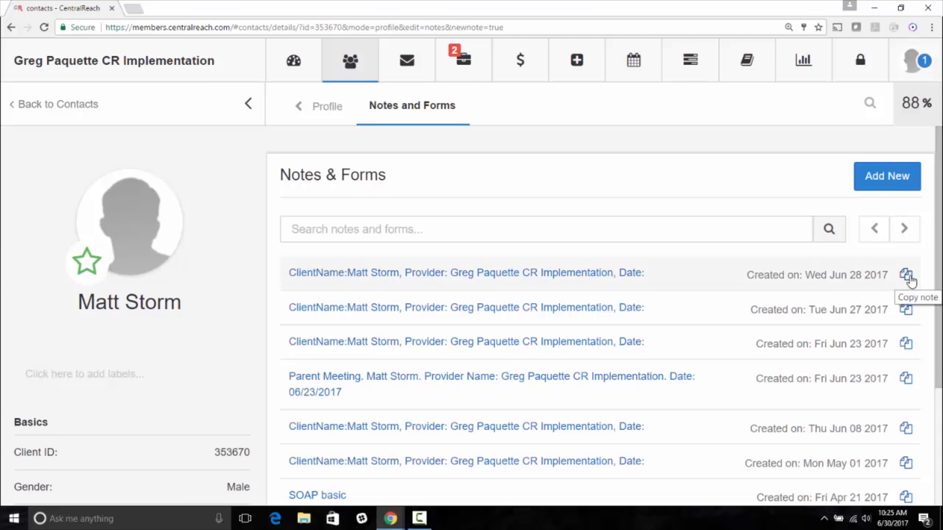
pyautogui.click(888, 182)
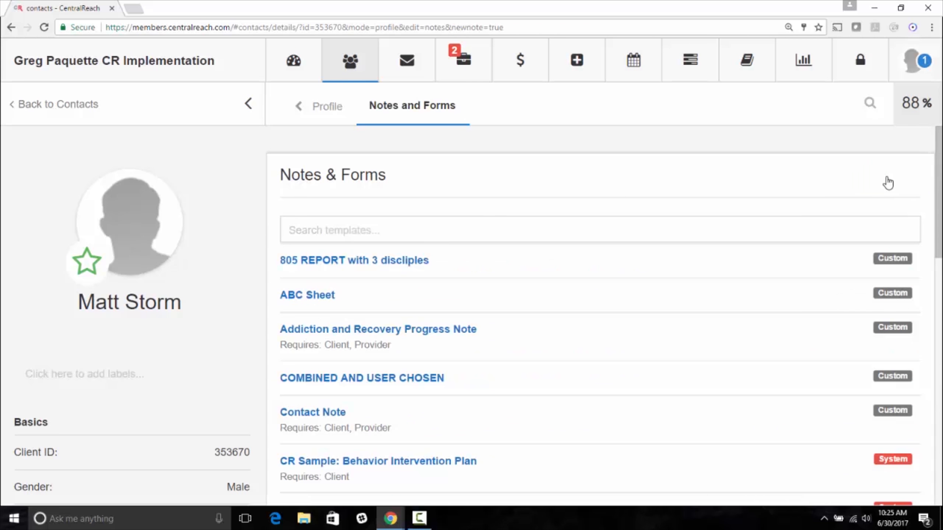
pyautogui.click(421, 228)
pyautogui.write('section')
pyautogui.press('Return')
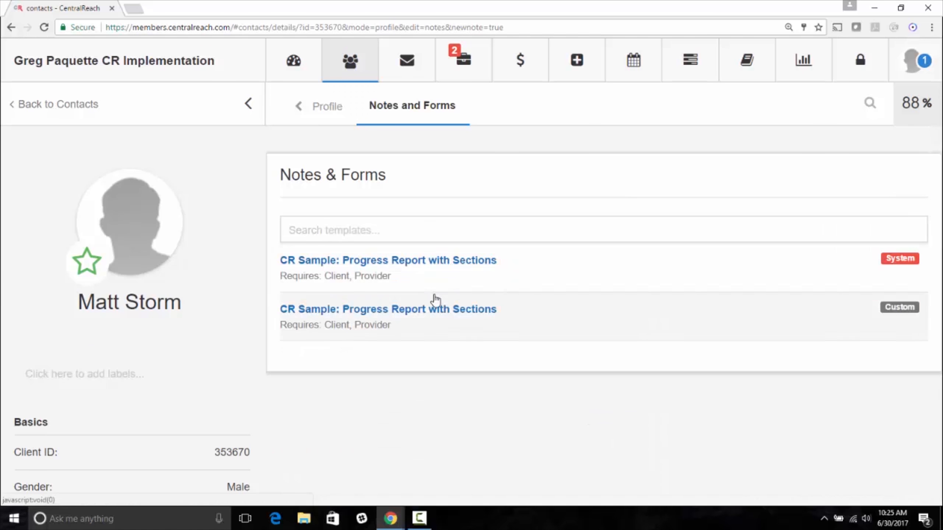
pyautogui.click(427, 311)
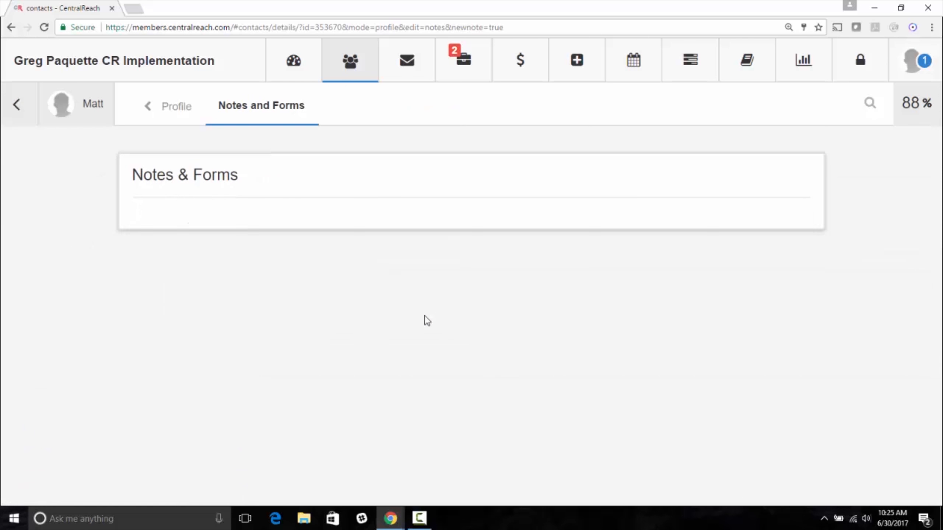
# - Reduce the browser's page zoom and choose yourself as the note's provider
pyautogui.click(932, 27)
pyautogui.click(854, 139)
pyautogui.click(650, 349)
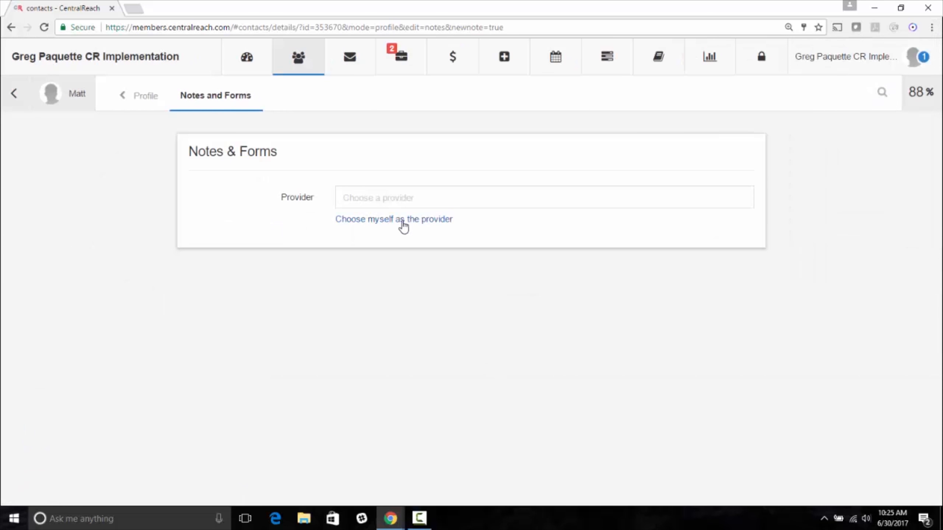
pyautogui.click(405, 220)
# - Open the report's Header section and set the services start date to 02/01/2017
pyautogui.scroll(-3, 828, 372)
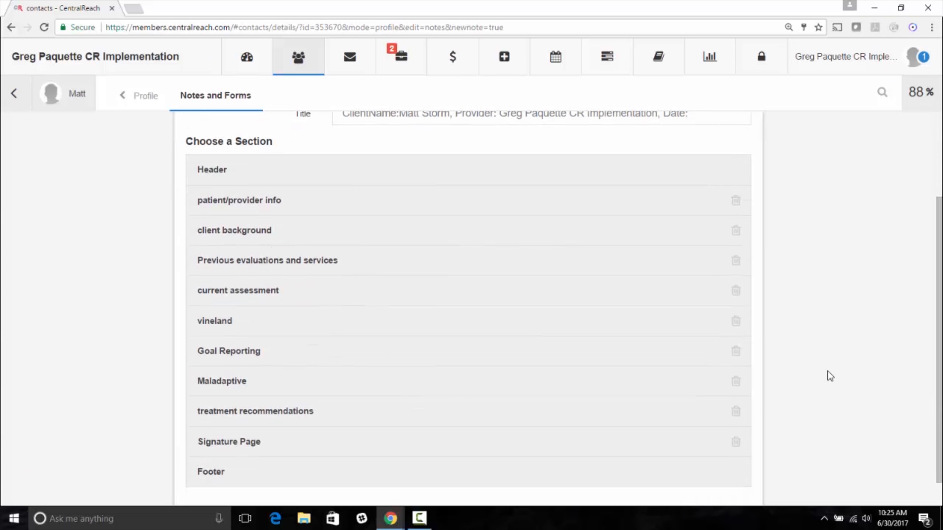
pyautogui.click(375, 174)
pyautogui.scroll(-3, 800, 424)
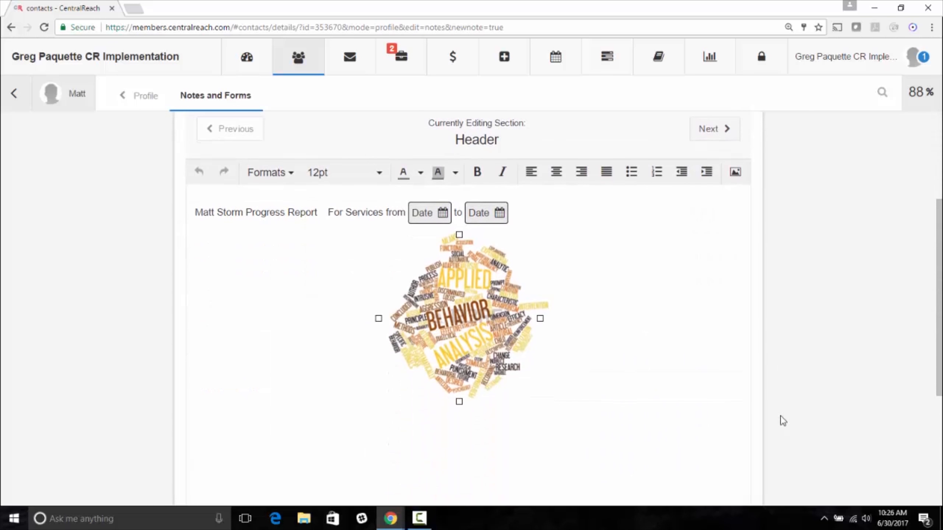
pyautogui.click(411, 213)
pyautogui.click(293, 195)
pyautogui.click(275, 222)
pyautogui.click(274, 221)
pyautogui.click(274, 221)
pyautogui.click(275, 221)
pyautogui.click(343, 255)
pyautogui.click(294, 258)
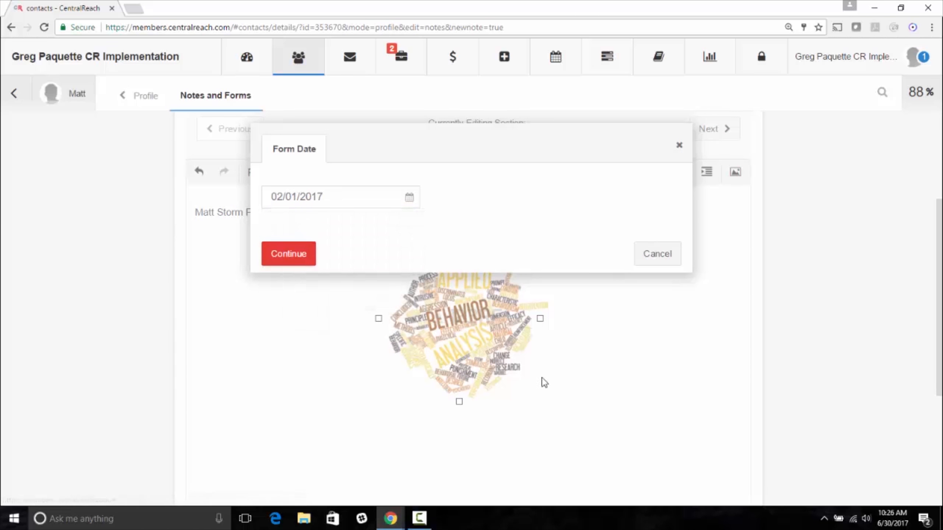
# - Advance to the patient/provider info section and set the Date of Assessment to 06/30/2017
pyautogui.scroll(3, 642, 424)
pyautogui.click(712, 253)
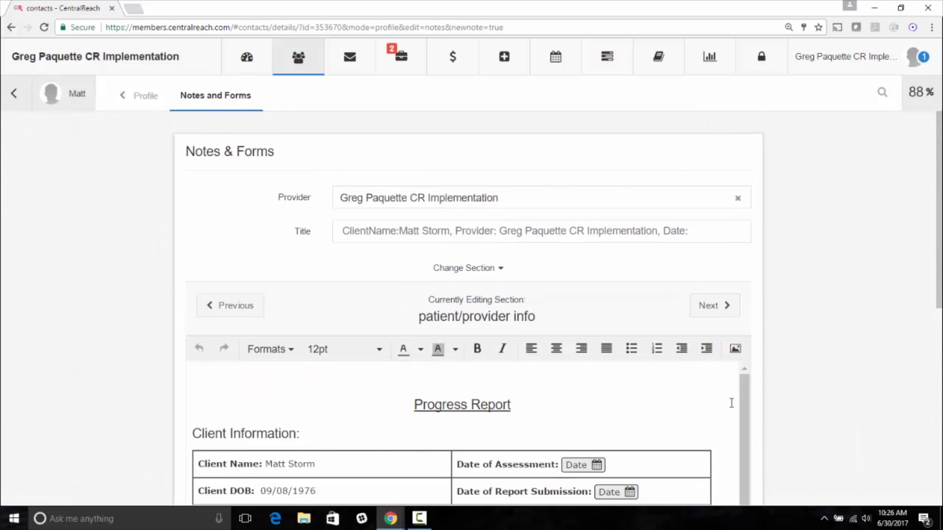
pyautogui.scroll(-1, 728, 393)
pyautogui.click(575, 382)
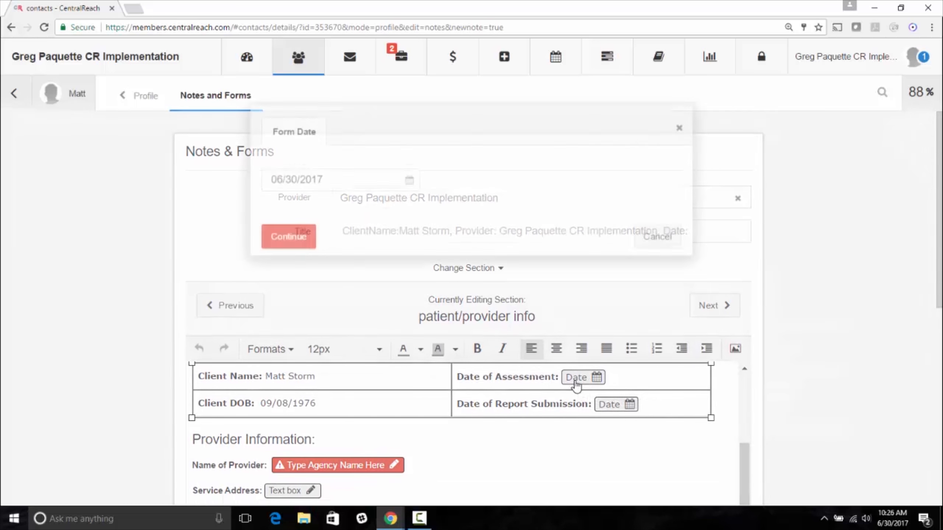
pyautogui.click(290, 254)
# - Fill in the required Name of Provider field under Provider Information with the provider's first name
pyautogui.scroll(-2, 600, 469)
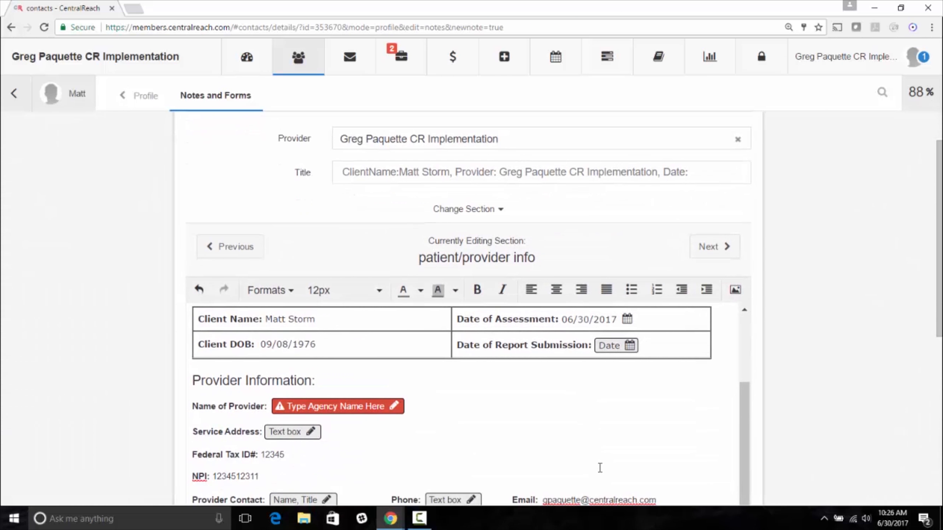
pyautogui.scroll(-3, 814, 396)
pyautogui.scroll(2, 680, 407)
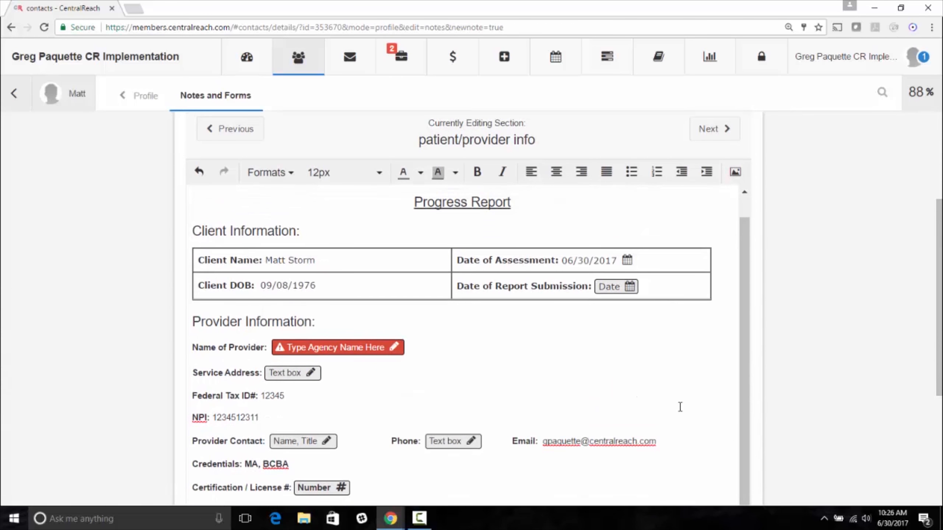
pyautogui.scroll(-2, 680, 407)
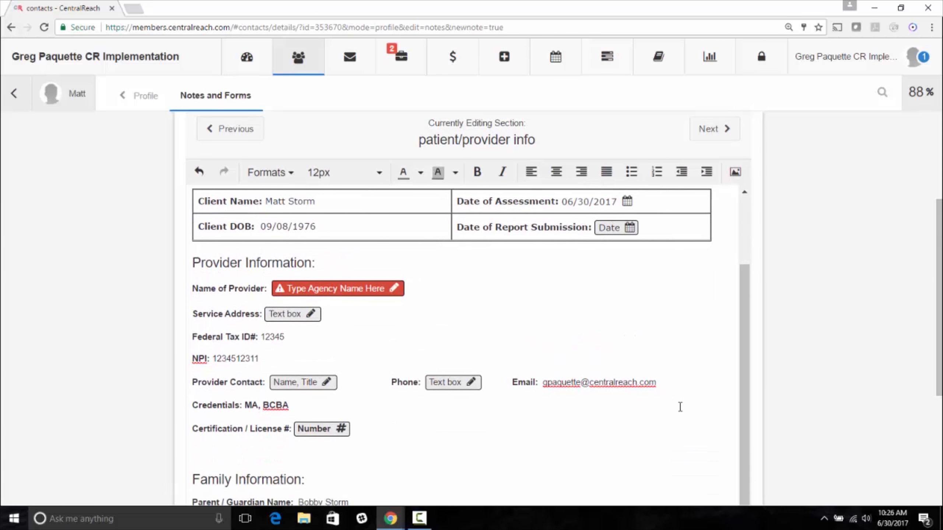
pyautogui.click(329, 294)
pyautogui.write('Greg')
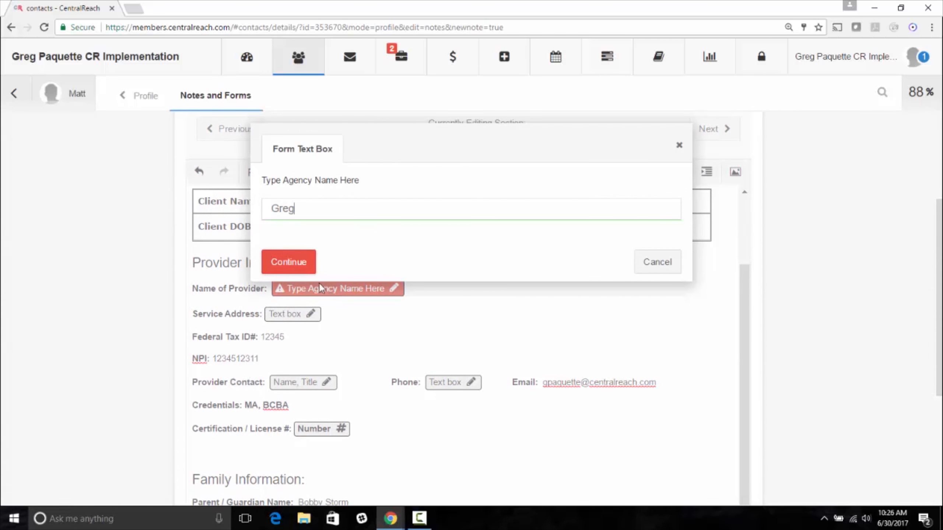
pyautogui.click(293, 262)
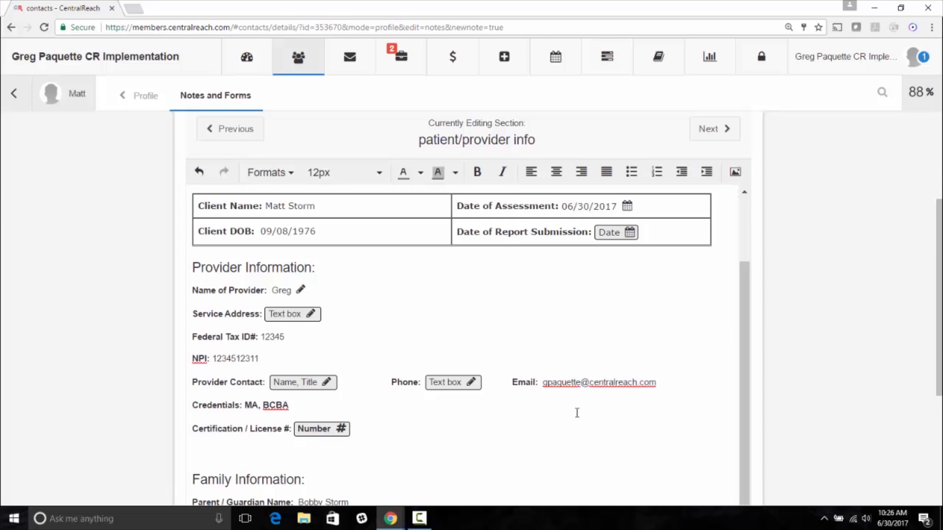
# - In the client background section, insert the (299.00) Autistic disorder primary diagnosis and accept the default text of the Client Background paragraph
pyautogui.scroll(-3, 583, 416)
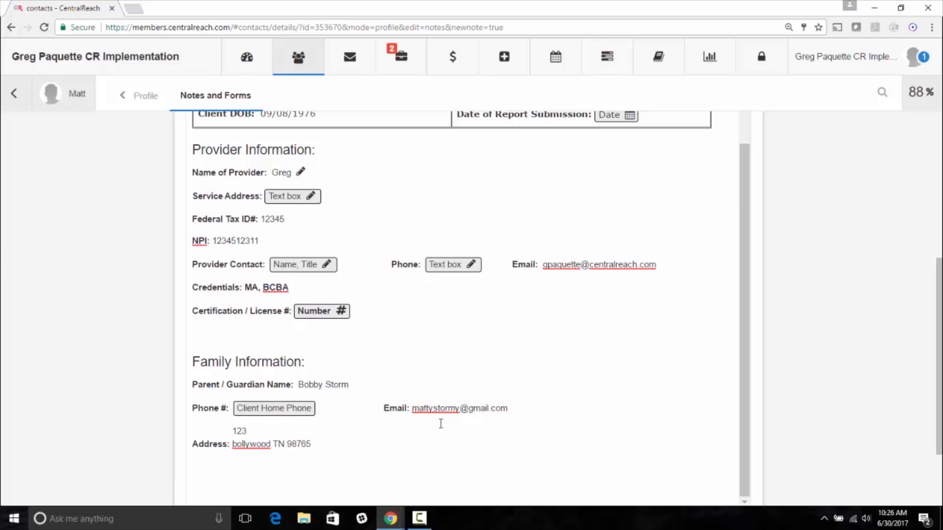
pyautogui.scroll(2, 625, 457)
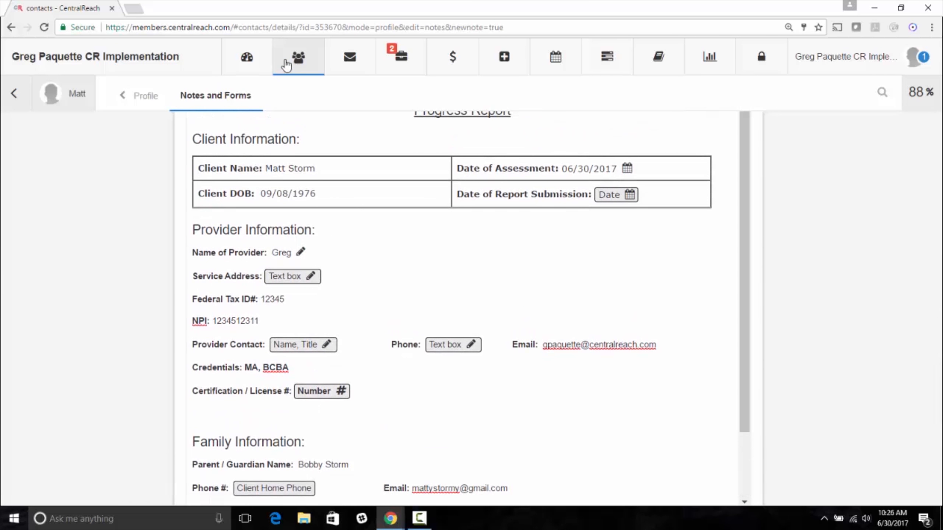
pyautogui.scroll(5, 808, 388)
pyautogui.click(710, 186)
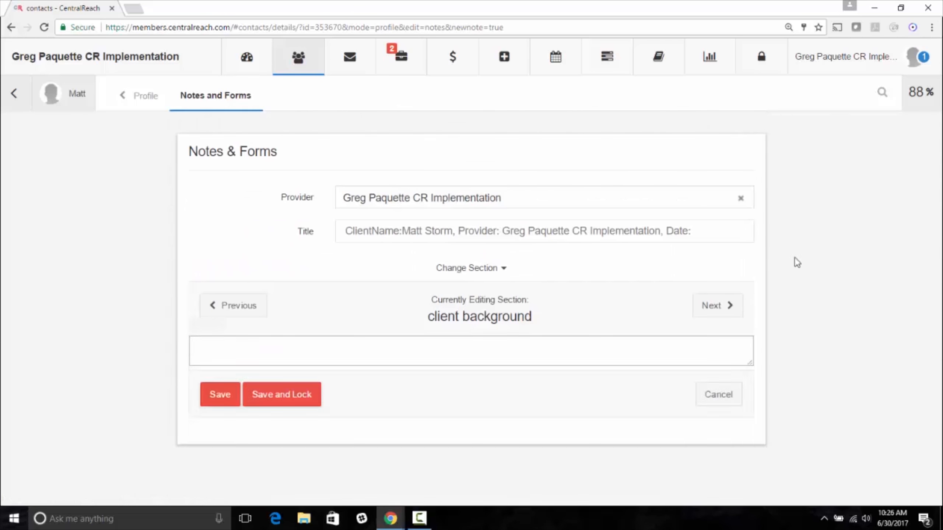
pyautogui.scroll(-3, 781, 322)
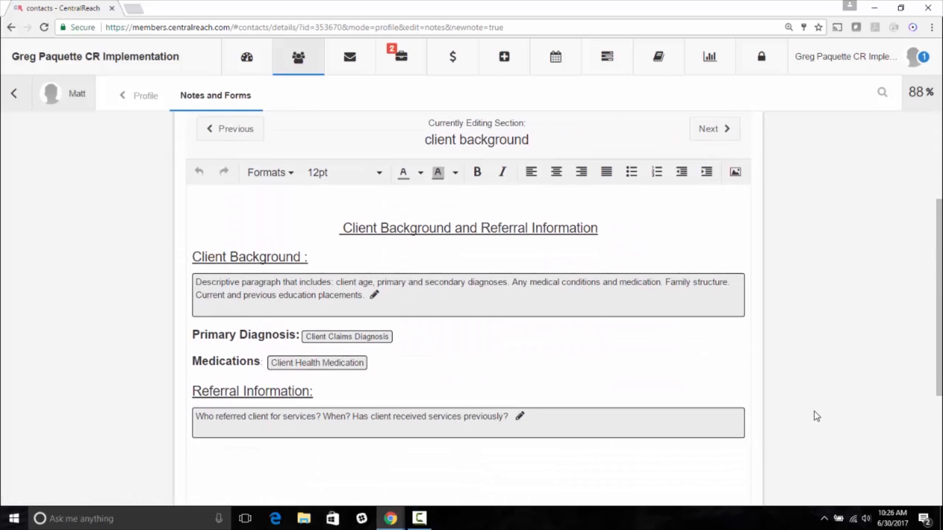
pyautogui.click(355, 337)
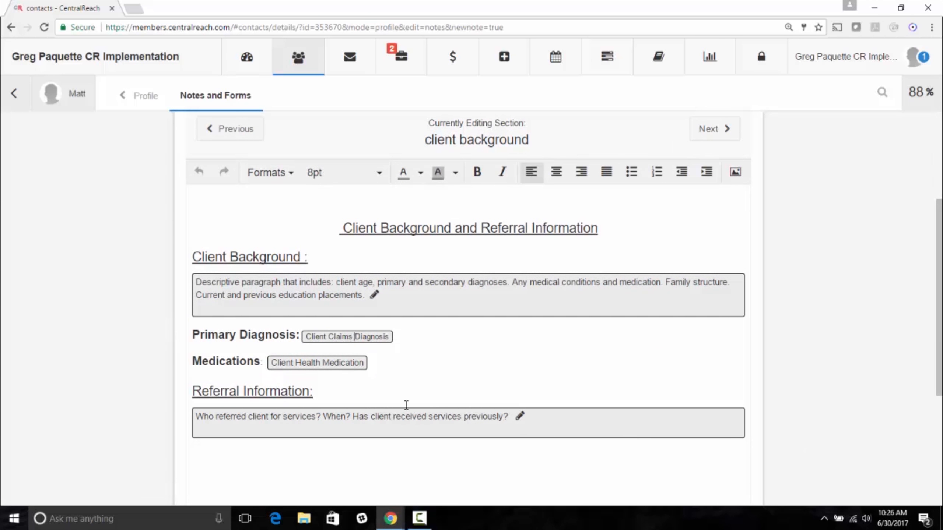
pyautogui.click(272, 228)
pyautogui.click(287, 270)
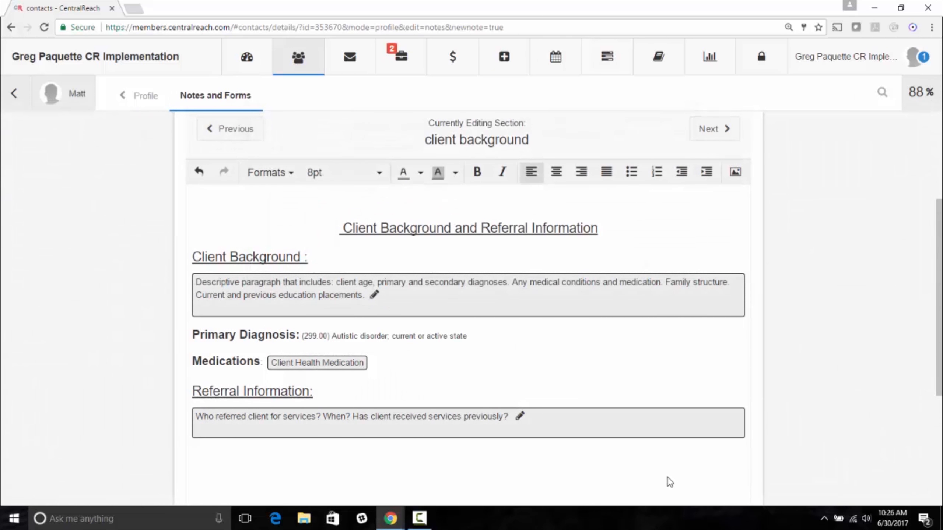
pyautogui.click(267, 295)
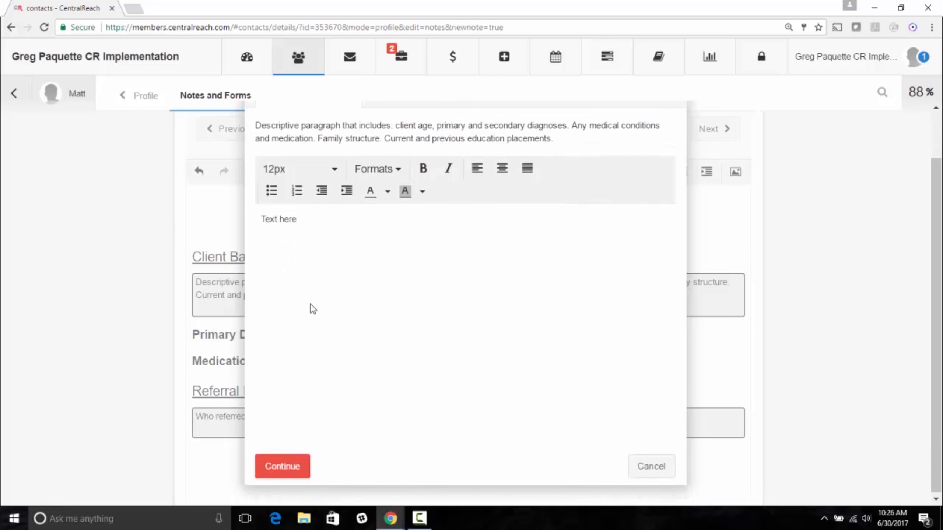
pyautogui.click(287, 466)
# - Advance to the Previous evaluations and services section and check Developmental Pediatrician under previous evaluations
pyautogui.scroll(4, 742, 331)
pyautogui.click(727, 307)
pyautogui.scroll(-1, 799, 409)
pyautogui.scroll(-3, 799, 408)
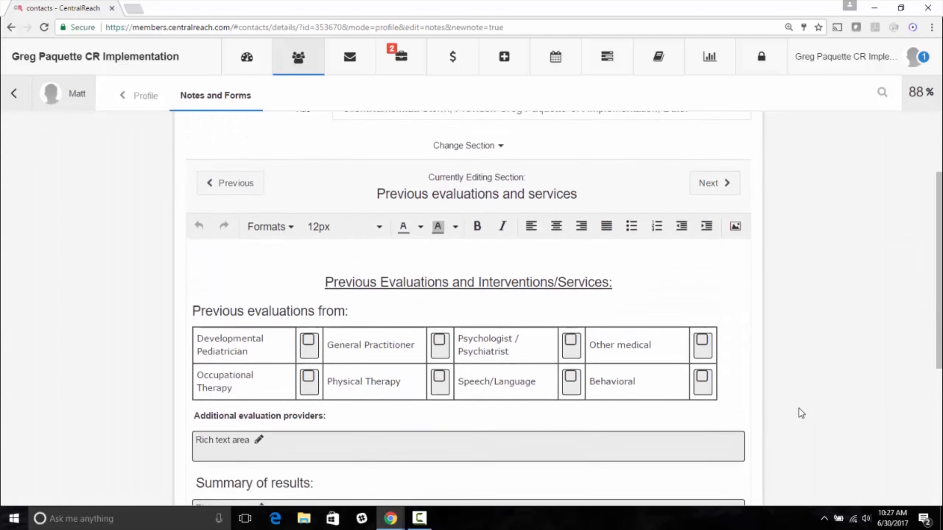
pyautogui.click(308, 293)
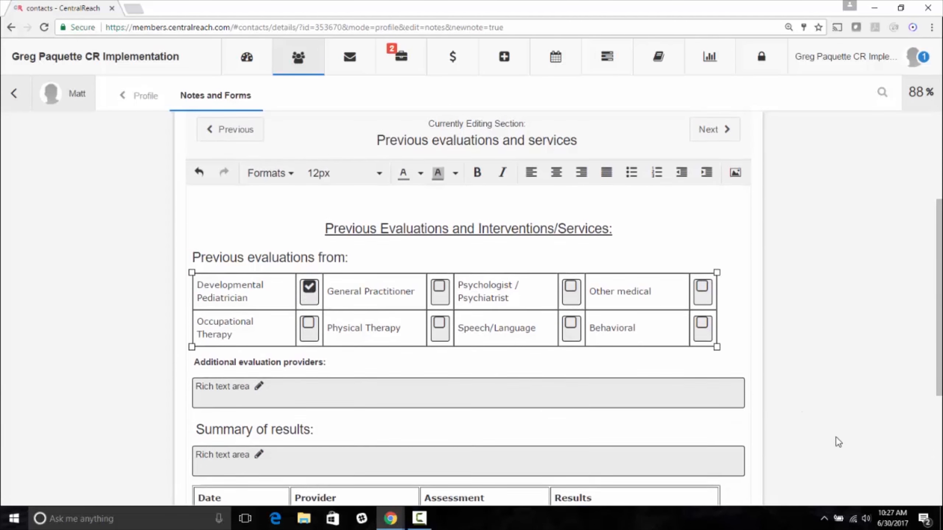
# - Switch the report to its Goal Reporting section
pyautogui.scroll(4, 836, 437)
pyautogui.click(479, 268)
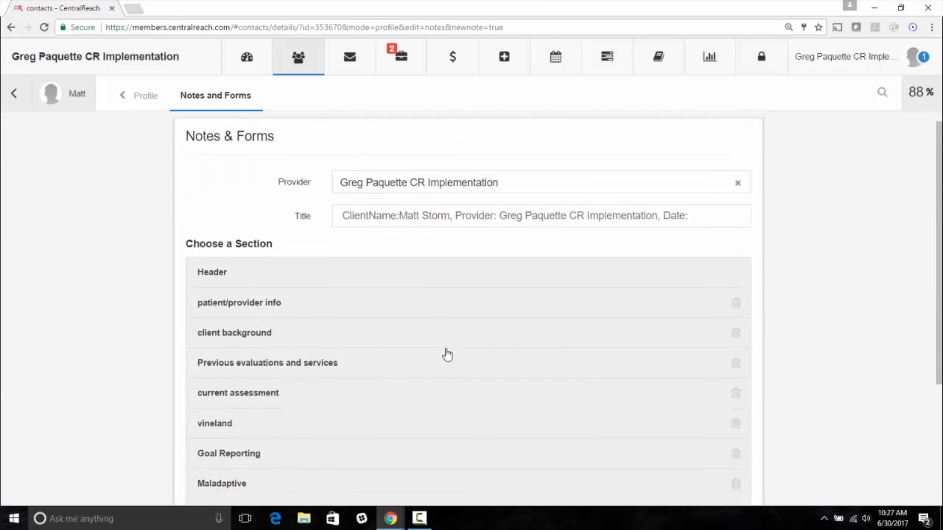
pyautogui.scroll(-3, 446, 354)
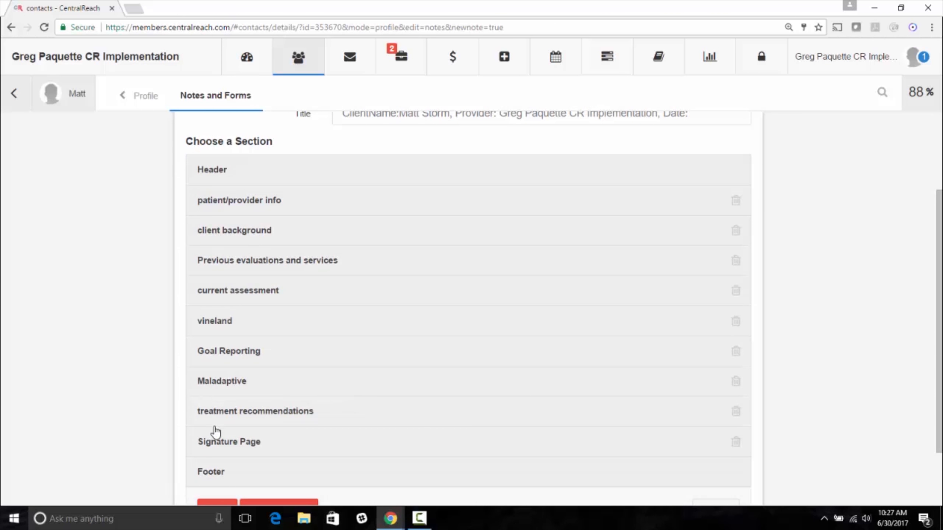
pyautogui.click(220, 369)
pyautogui.scroll(-5, 767, 411)
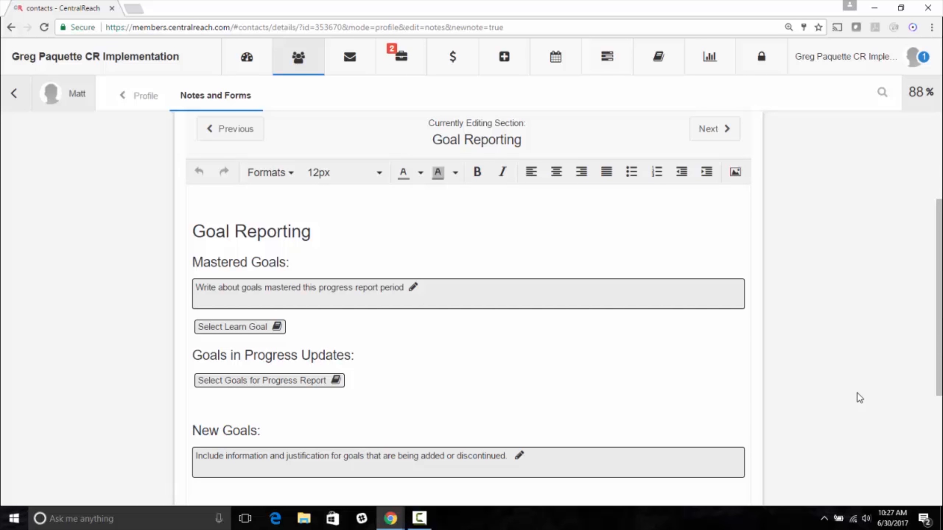
# - Open the goal selection for Goals in Progress Updates and select the Behaviors and Waiting Program goals
pyautogui.click(249, 382)
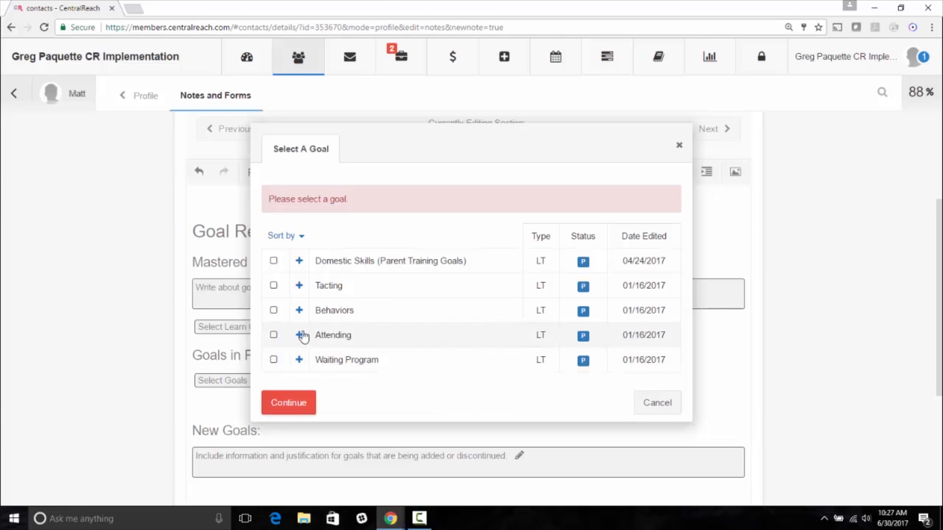
pyautogui.click(274, 311)
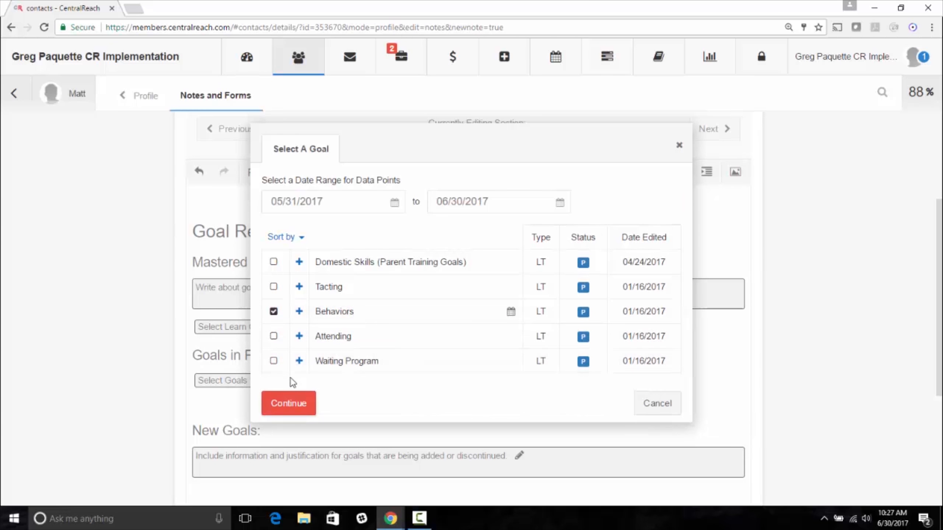
pyautogui.click(274, 361)
# - Set the start of the goals' data point date range to 12/01/2016
pyautogui.click(301, 203)
pyautogui.click(275, 227)
pyautogui.click(275, 227)
pyautogui.click(275, 227)
pyautogui.click(274, 227)
pyautogui.click(274, 226)
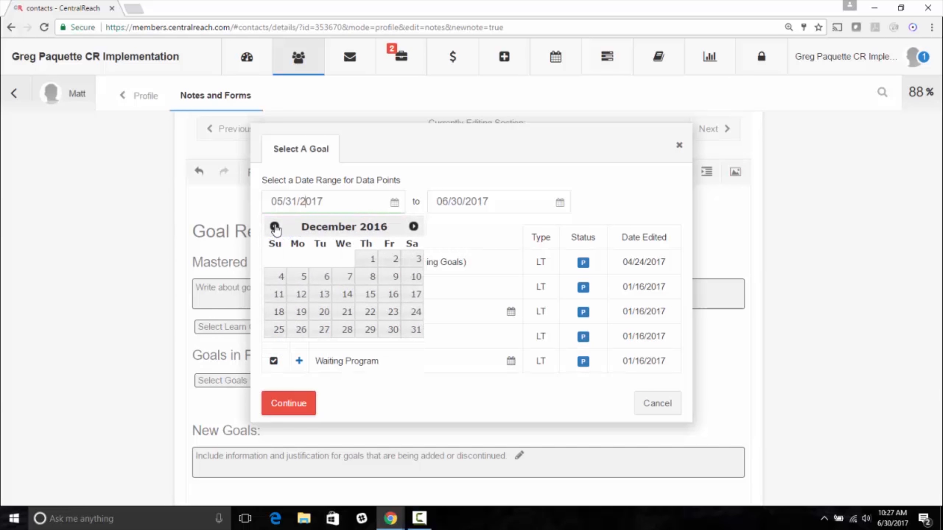
pyautogui.click(371, 259)
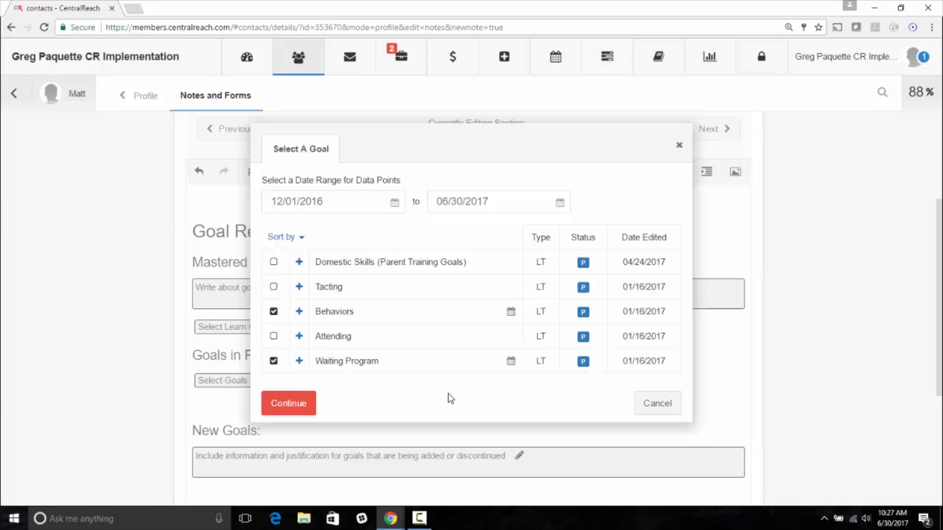
# - Expand the Behaviors goal and exclude the Sib hand biting target from the progress report
pyautogui.click(299, 312)
pyautogui.scroll(-3, 401, 357)
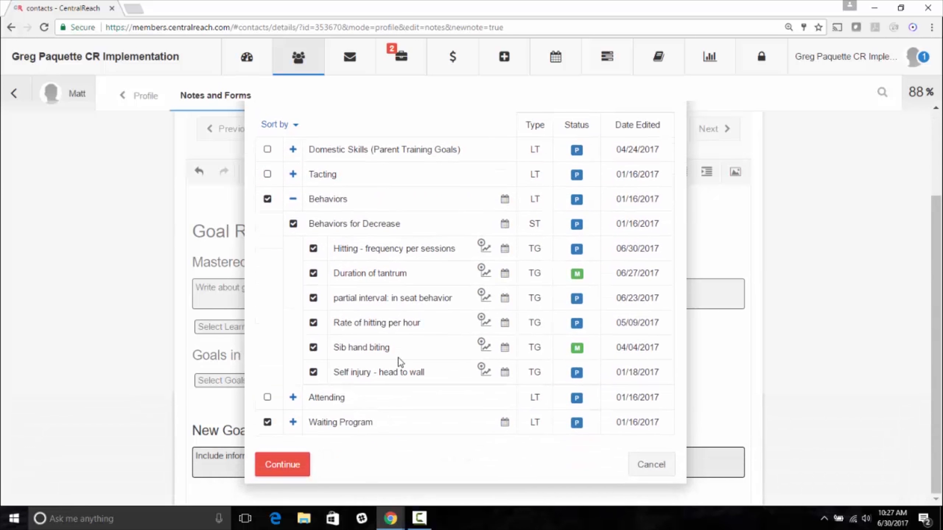
pyautogui.click(314, 347)
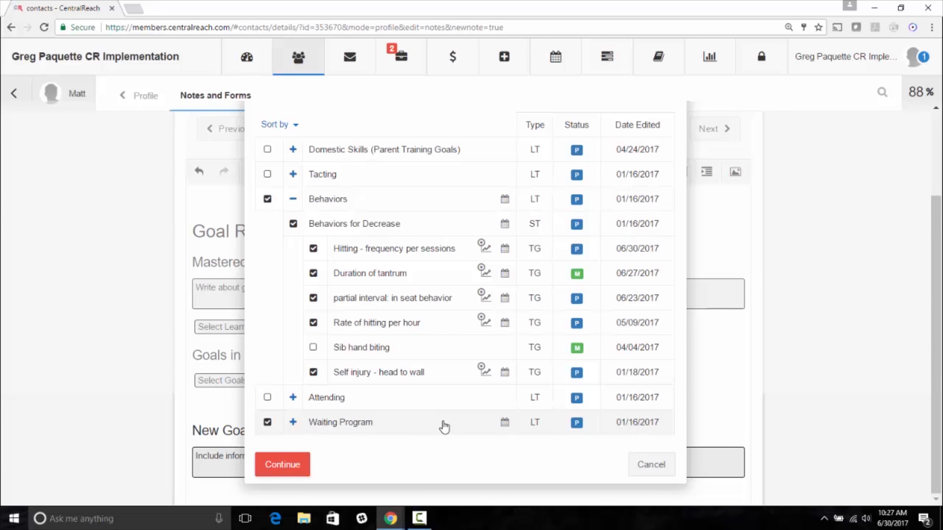
# - Set the Self injury - head to wall target's graph type to Standard with Trendline and apply its 01/09/2017 to 01/26/2017 date range
pyautogui.click(483, 372)
pyautogui.click(477, 413)
pyautogui.scroll(-3, 486, 431)
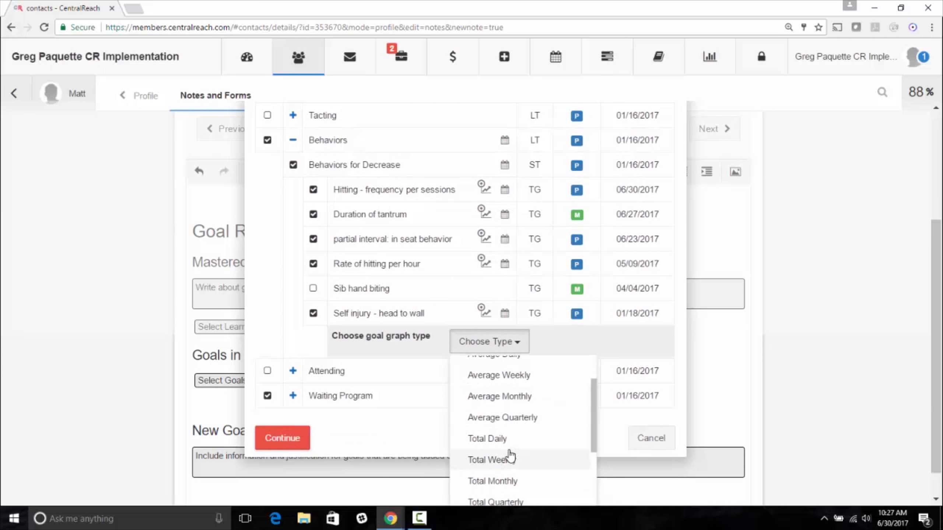
pyautogui.scroll(2, 510, 457)
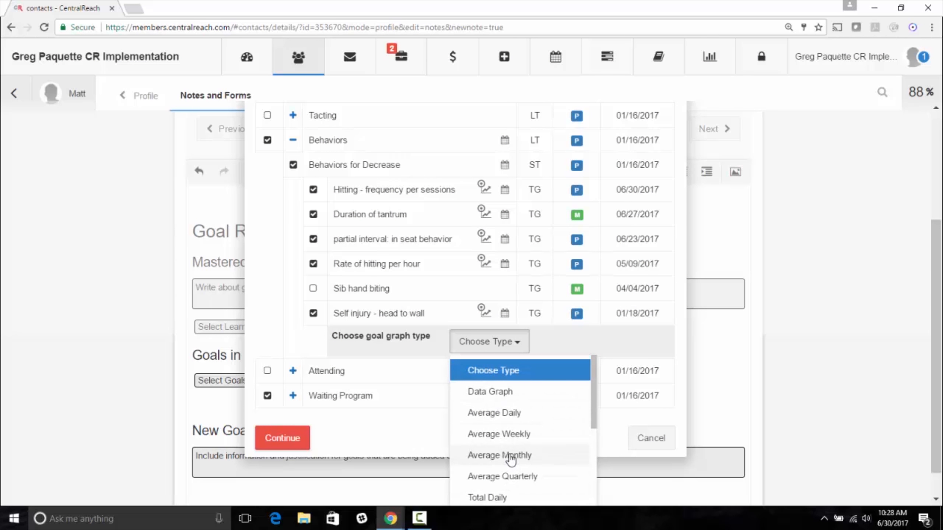
pyautogui.scroll(-3, 511, 459)
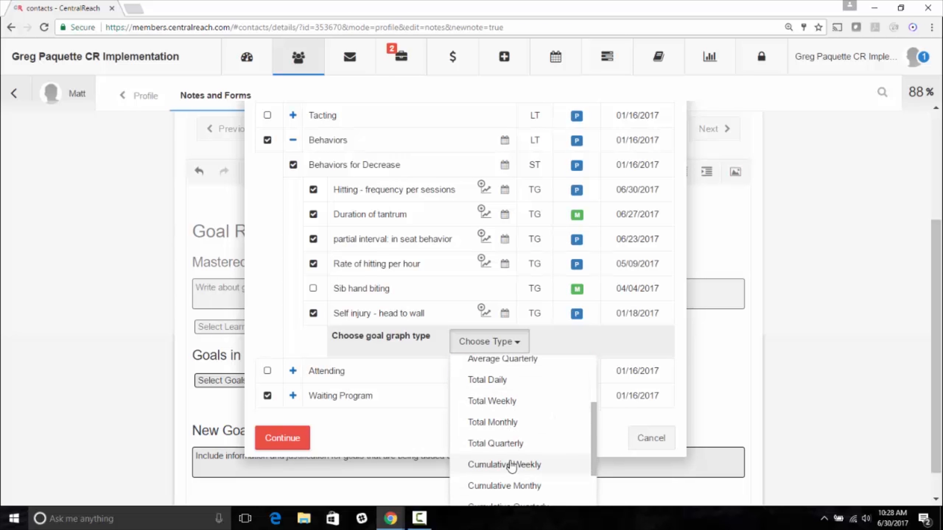
pyautogui.scroll(-3, 506, 431)
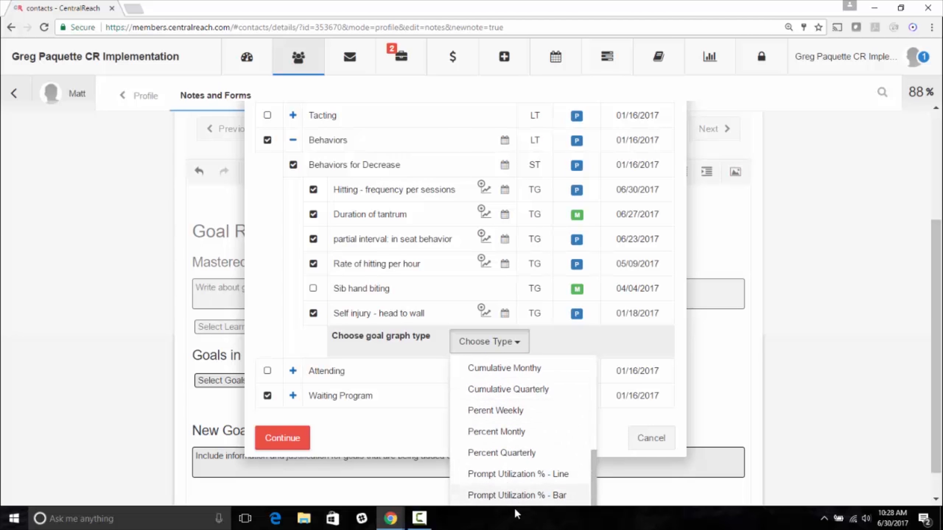
pyautogui.scroll(-3, 506, 485)
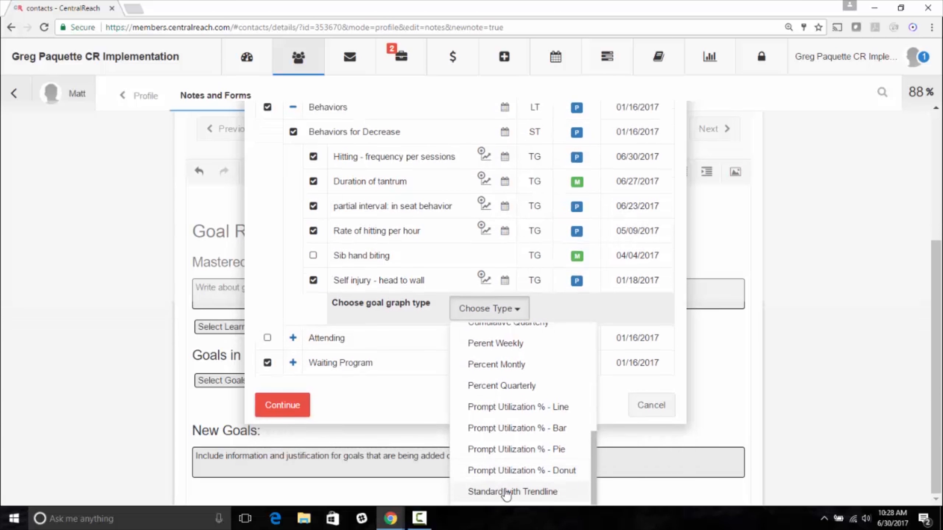
pyautogui.click(493, 488)
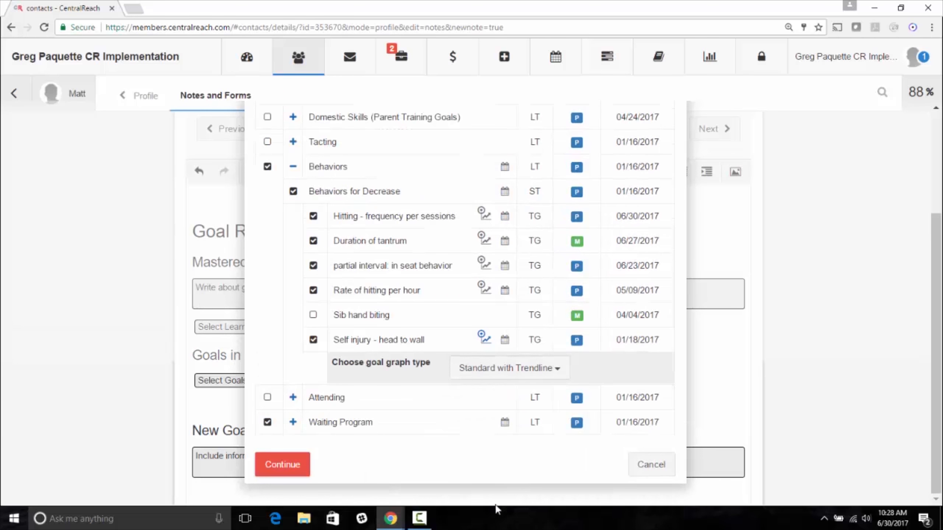
pyautogui.click(506, 340)
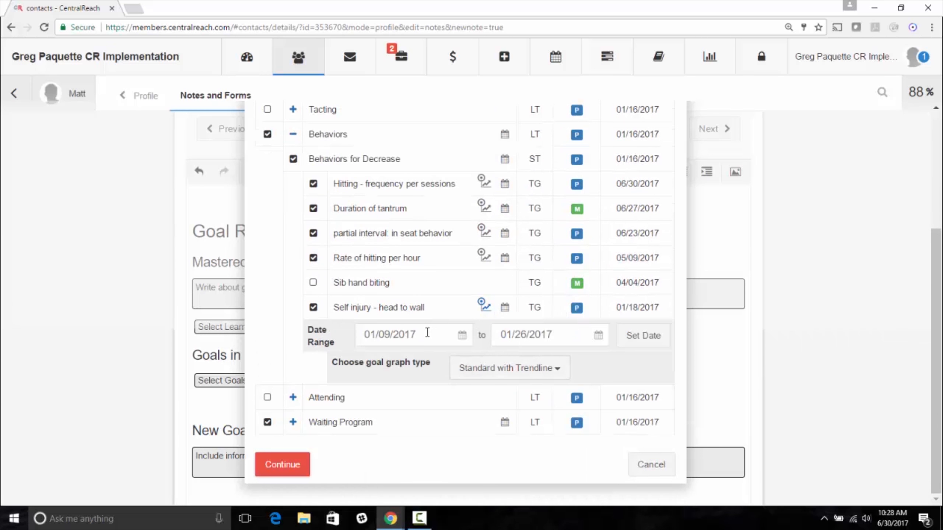
pyautogui.click(639, 340)
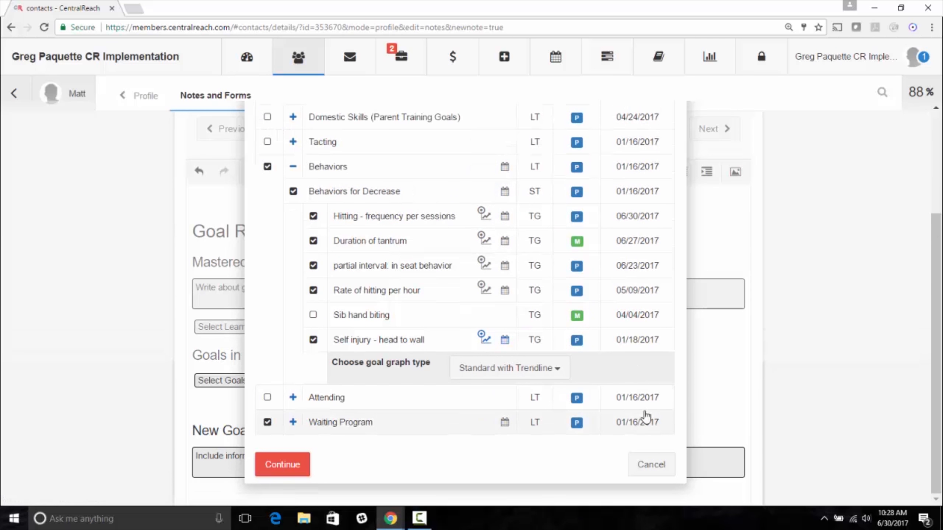
# - Expand the Waiting Program goal, exclude its "hi my name is" target, and add the selected goals to the progress report
pyautogui.click(293, 423)
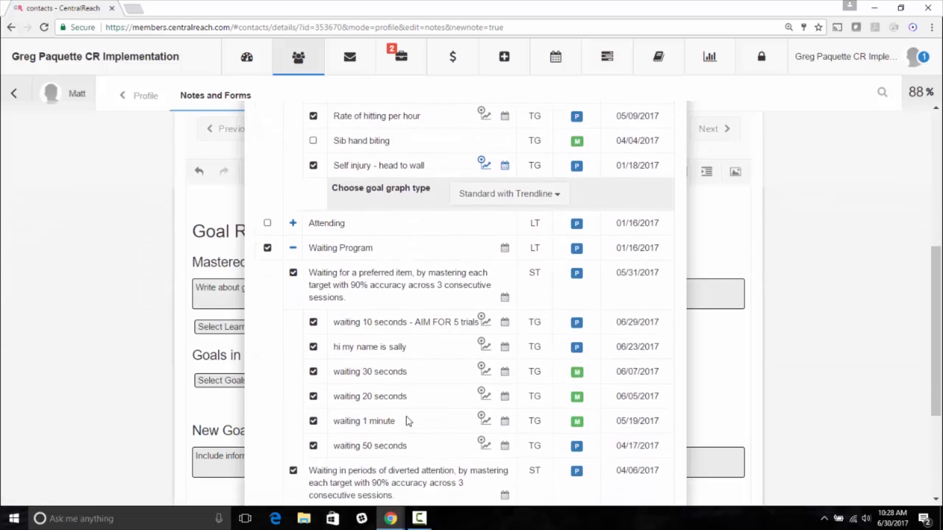
pyautogui.scroll(-2, 408, 421)
pyautogui.click(314, 285)
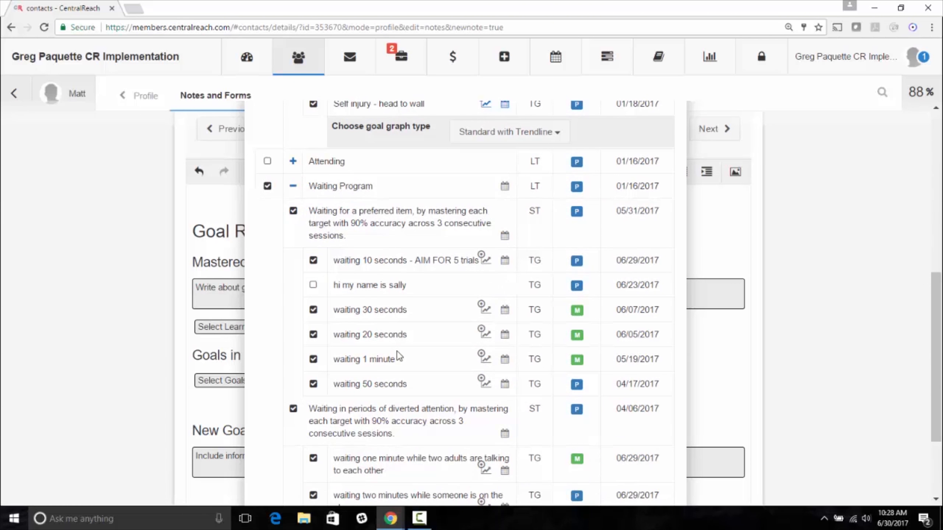
pyautogui.scroll(-3, 397, 353)
pyautogui.click(277, 477)
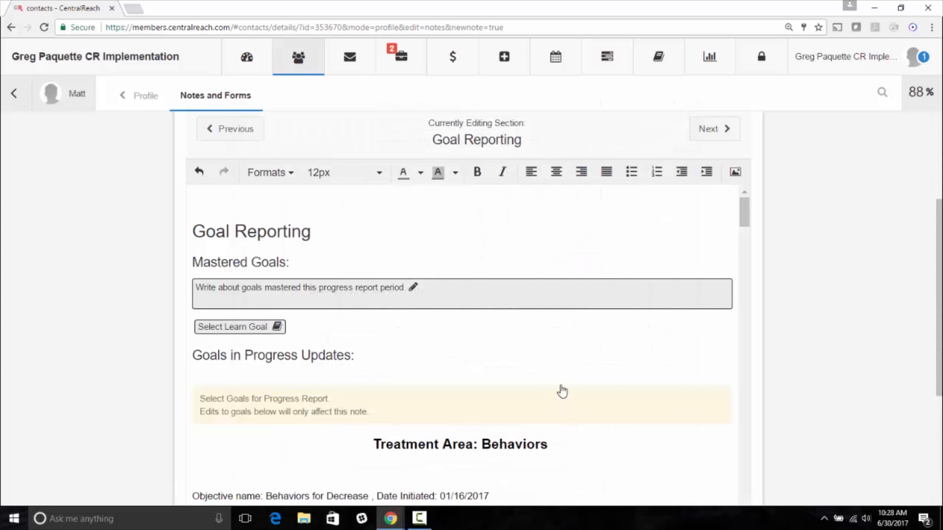
# - Review the Behaviors treatment area in the report, from the Behaviors for Decrease graph through the Self injury - head to wall graph
pyautogui.scroll(-5, 812, 333)
pyautogui.scroll(-2, 647, 322)
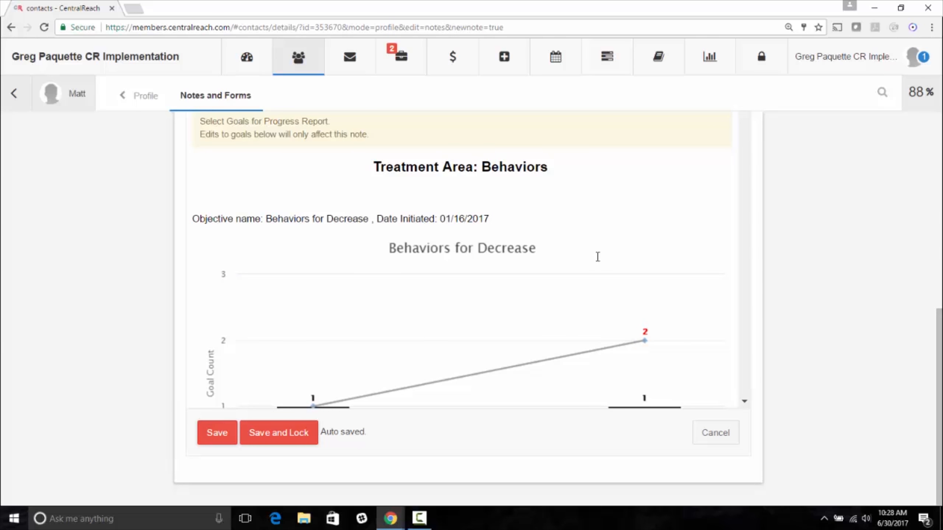
pyautogui.scroll(-2, 598, 256)
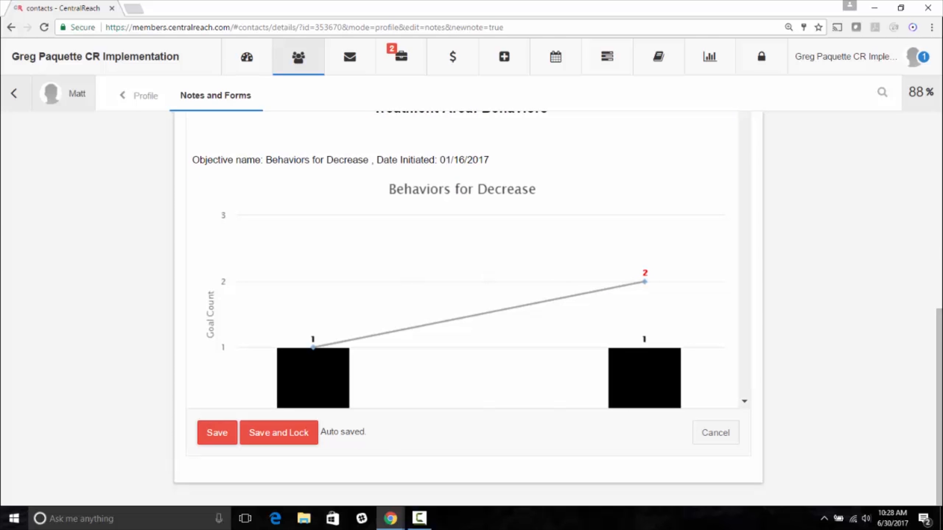
pyautogui.scroll(-2, 471, 268)
pyautogui.scroll(-5, 464, 313)
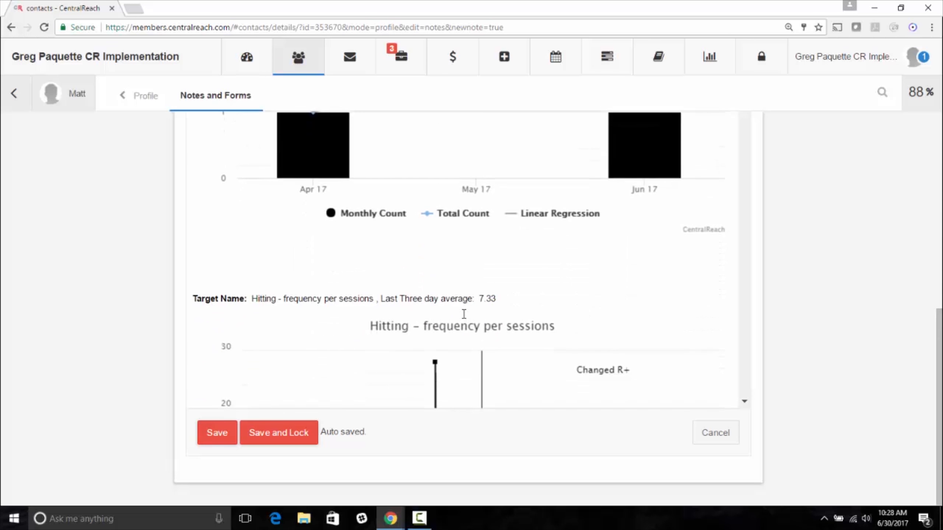
pyautogui.scroll(-2, 464, 314)
pyautogui.scroll(-2, 488, 373)
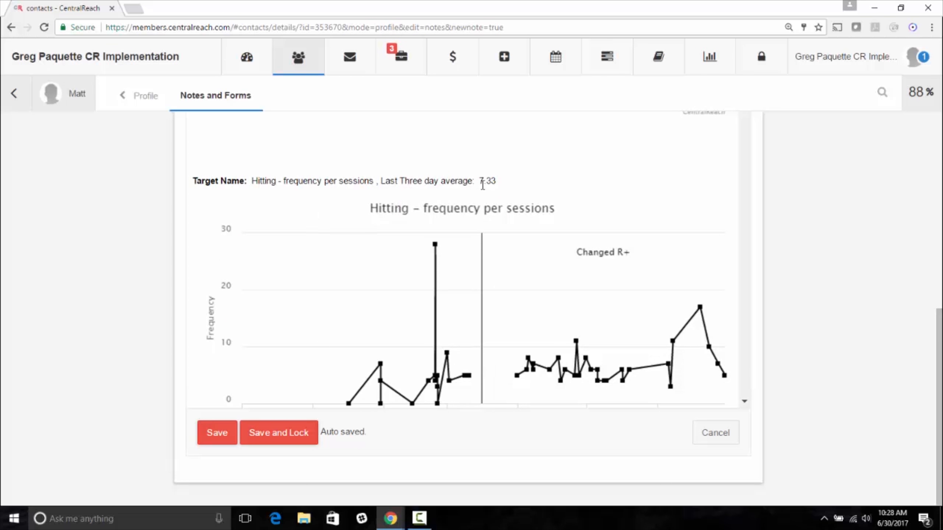
pyautogui.scroll(-9, 503, 304)
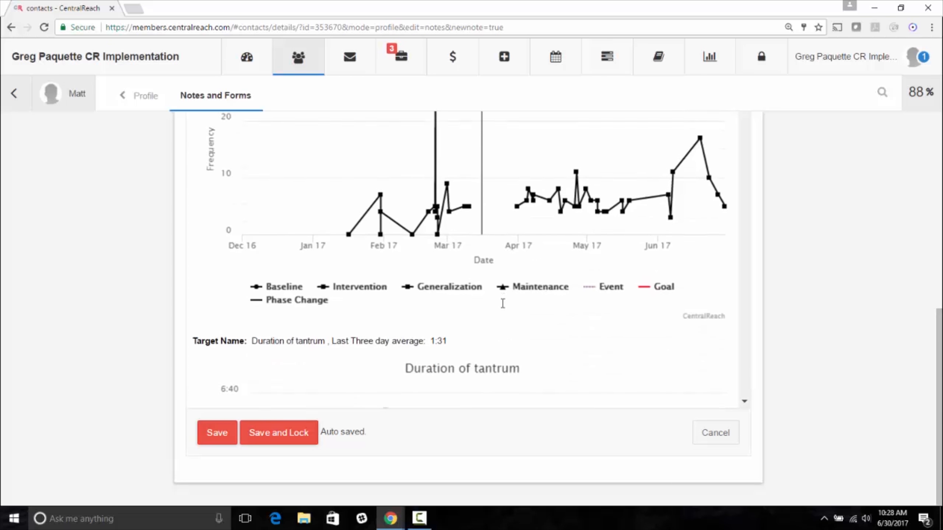
pyautogui.scroll(-10, 503, 301)
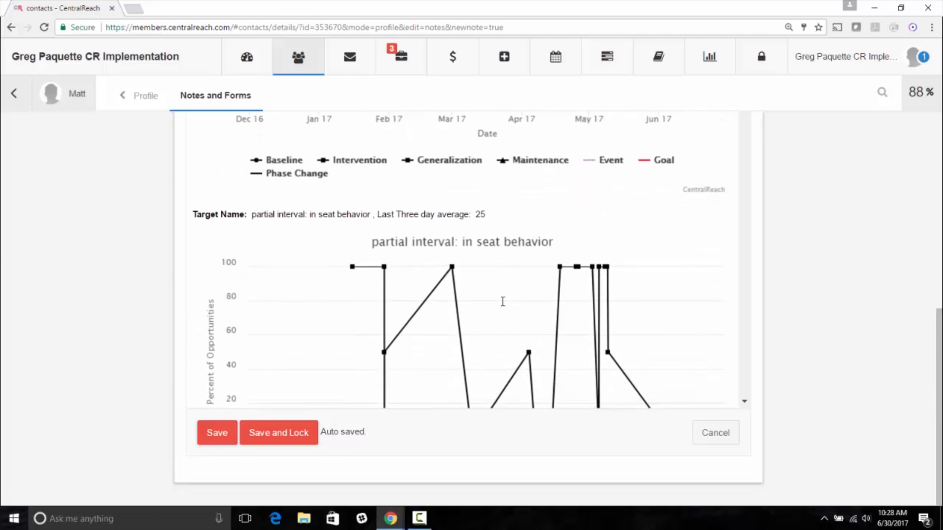
pyautogui.scroll(-16, 503, 301)
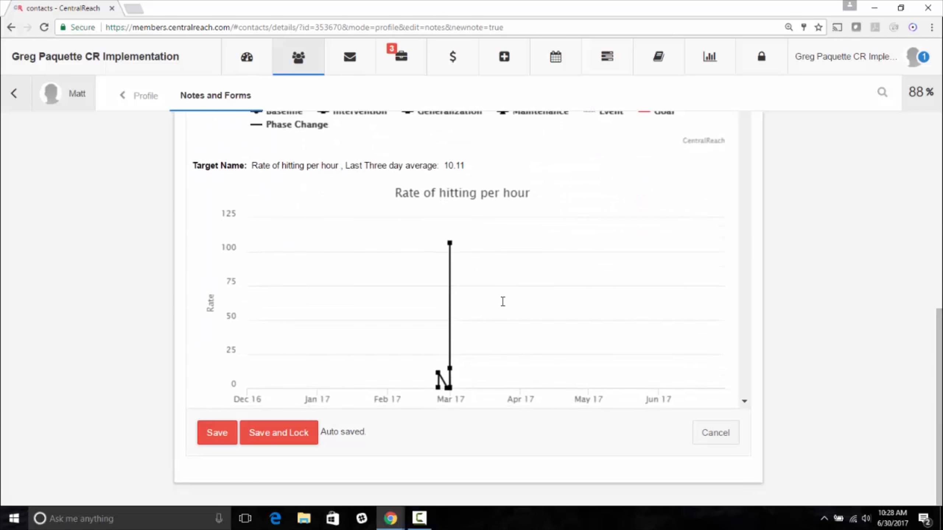
pyautogui.scroll(-2, 503, 302)
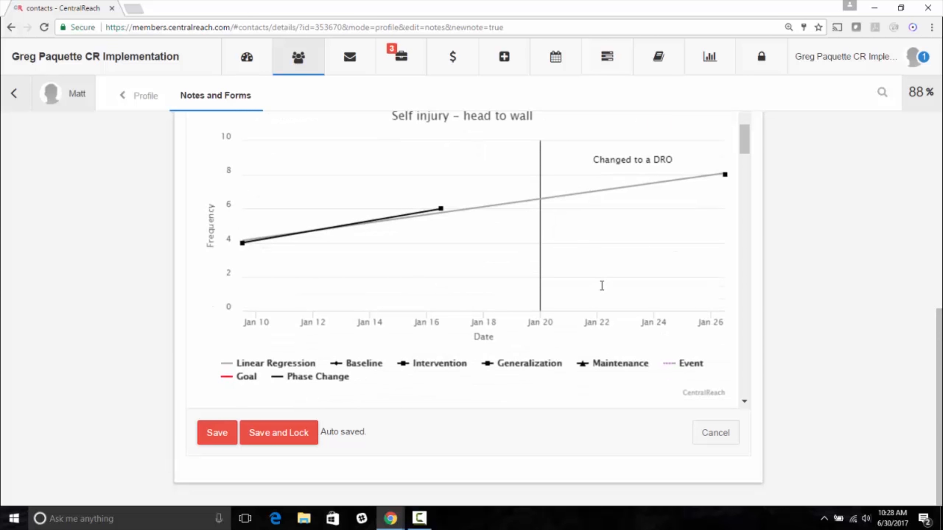
# - Review the objective and target graphs in the Waiting Program treatment area, through to the New Goals part of the report
pyautogui.scroll(-6, 602, 286)
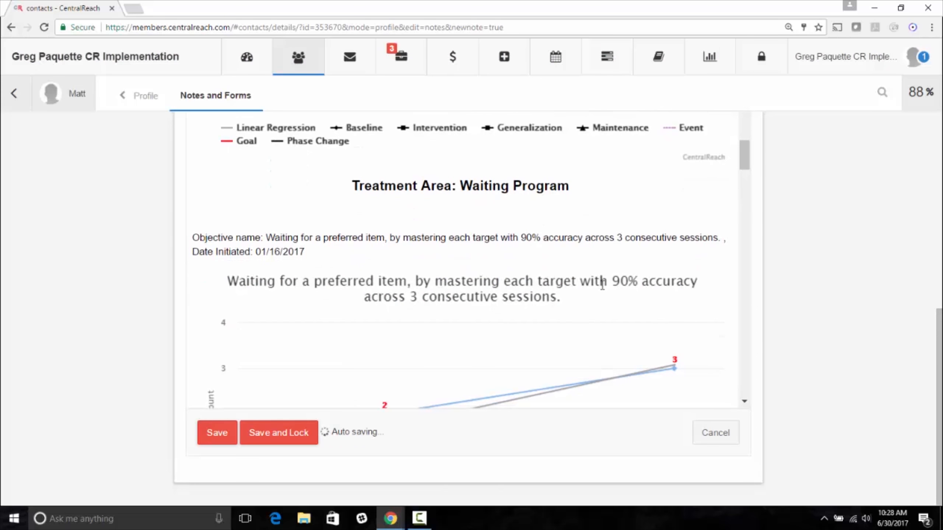
pyautogui.scroll(-3, 602, 286)
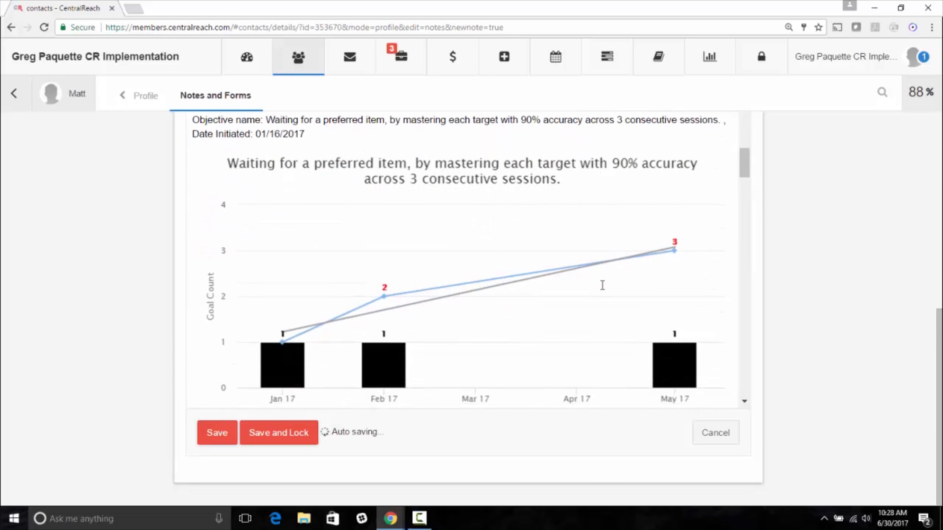
pyautogui.scroll(-17, 602, 285)
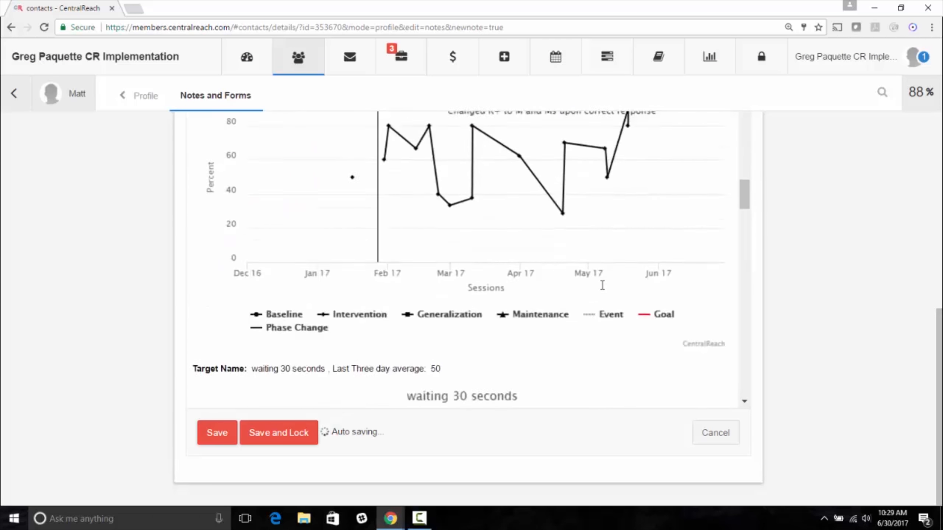
pyautogui.scroll(-14, 602, 286)
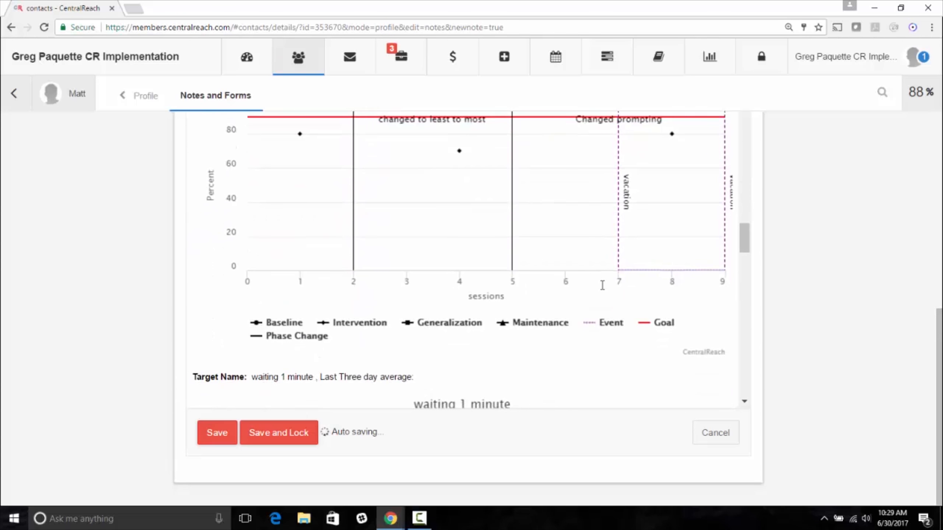
pyautogui.scroll(2, 602, 285)
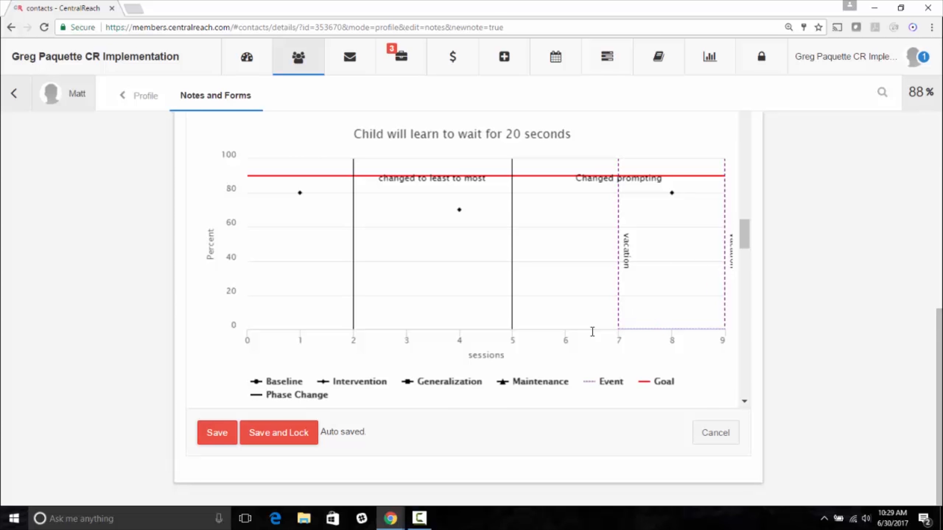
pyautogui.scroll(-3, 593, 332)
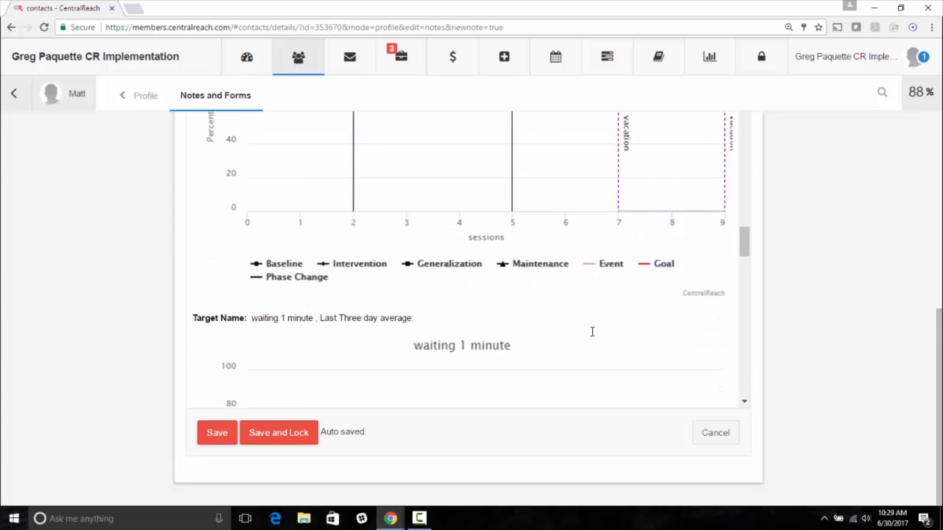
pyautogui.scroll(-15, 593, 332)
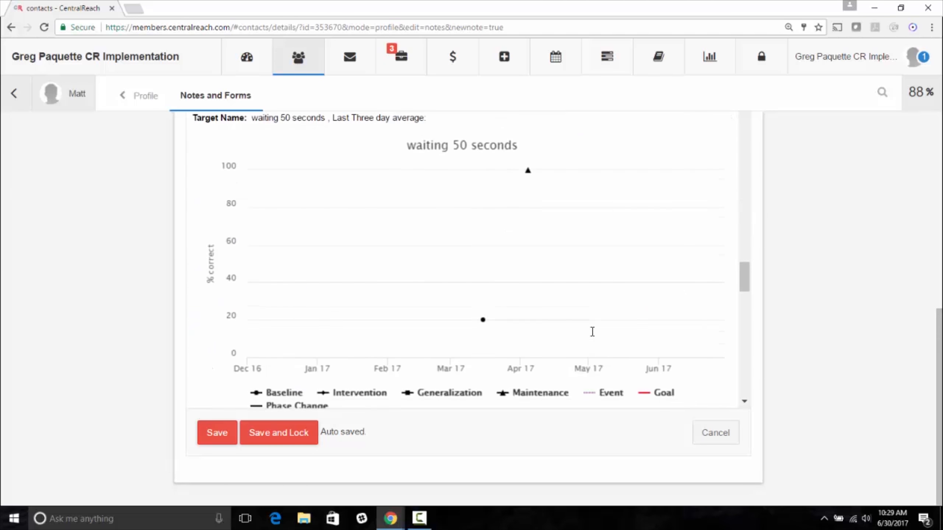
pyautogui.scroll(-15, 593, 332)
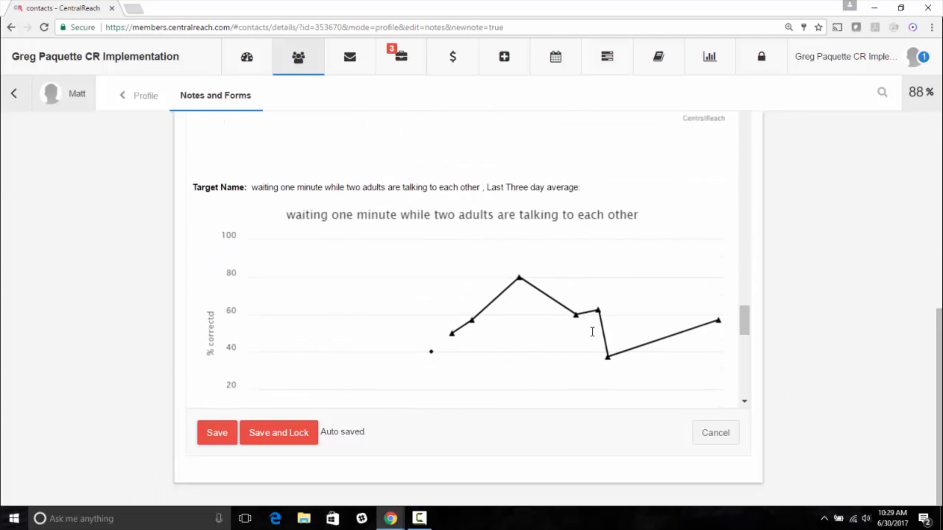
pyautogui.scroll(-15, 593, 332)
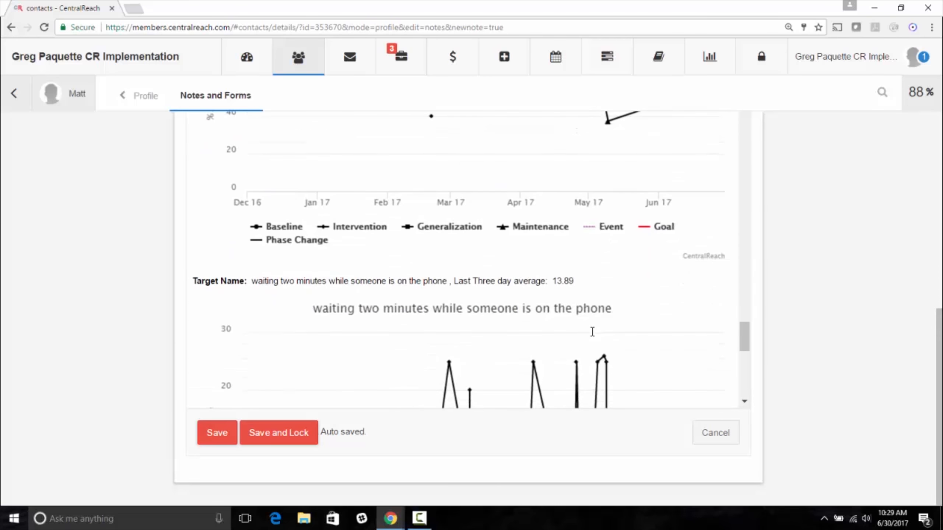
pyautogui.scroll(-5, 593, 332)
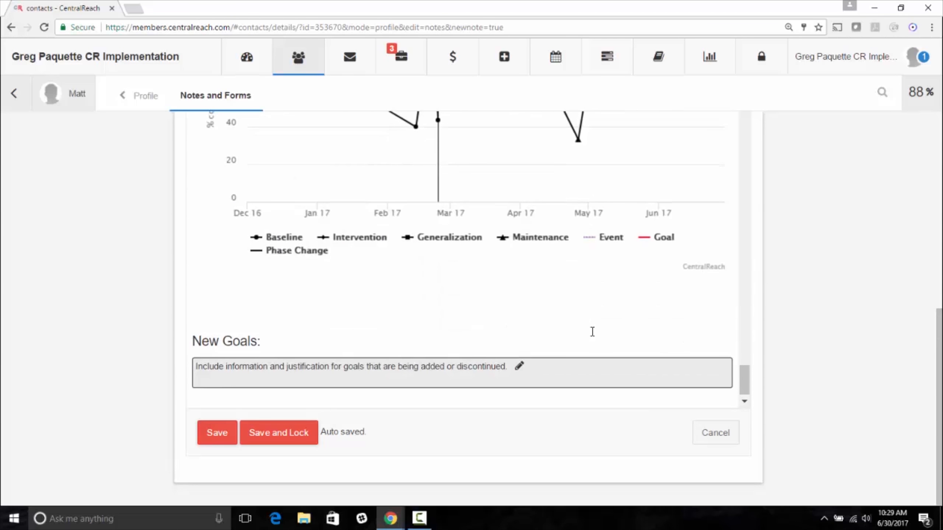
# - Switch the report to its treatment recommendations section and look over the recommended service hours table
pyautogui.scroll(20, 592, 332)
pyautogui.scroll(5, 782, 327)
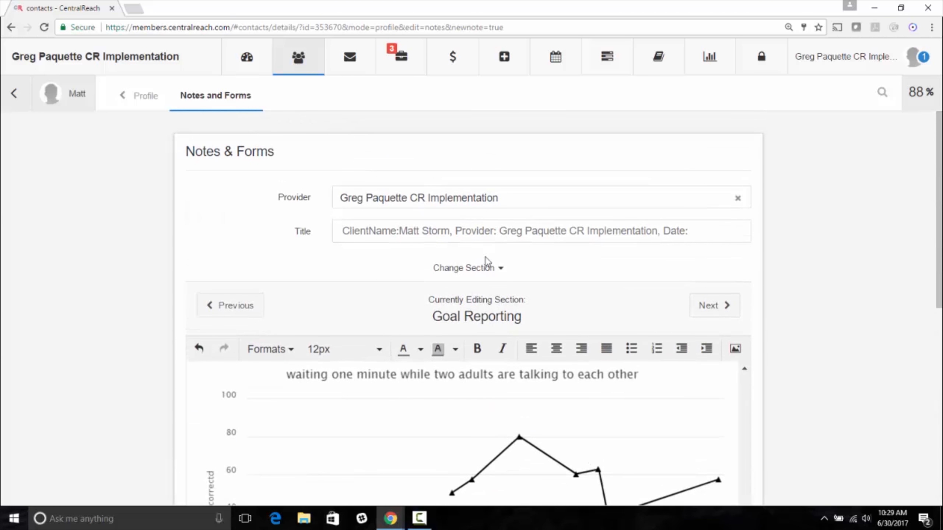
pyautogui.click(465, 274)
pyautogui.scroll(-5, 475, 379)
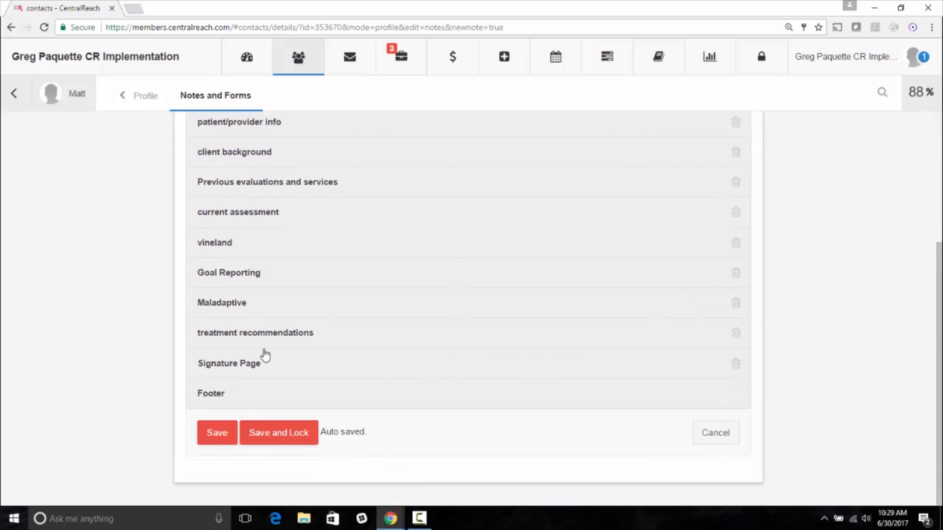
pyautogui.click(258, 335)
pyautogui.scroll(-5, 466, 383)
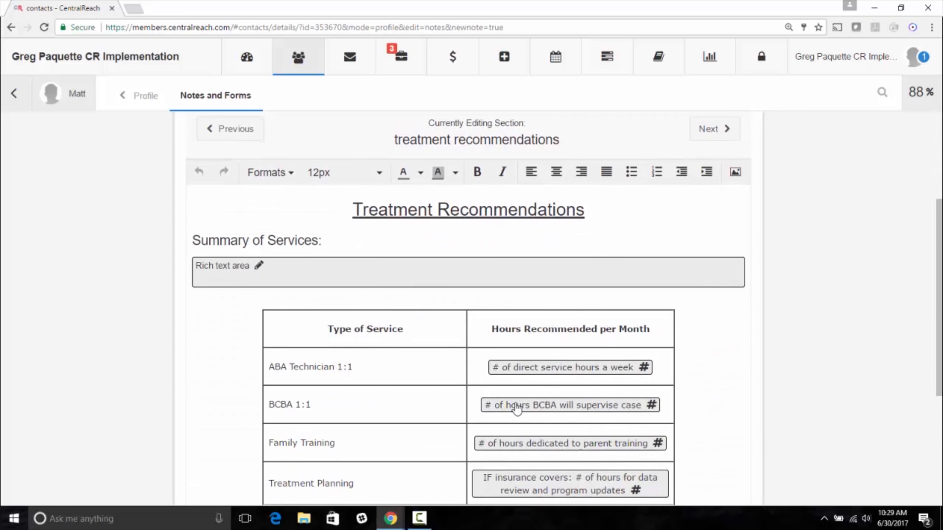
pyautogui.scroll(-2, 509, 421)
pyautogui.scroll(5, 726, 267)
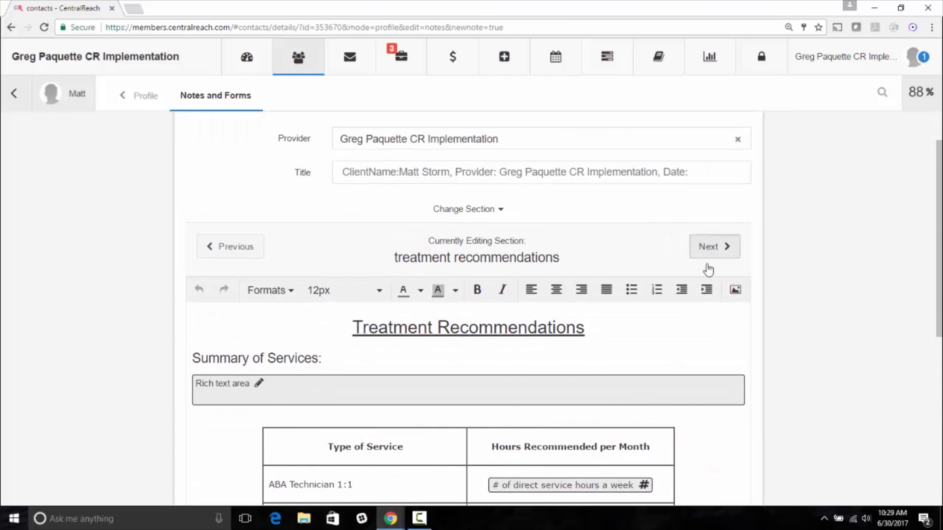
# - Go to the report's Signature Page and complete the provider signature with the signer's first name and a freehand signature
pyautogui.click(711, 255)
pyautogui.scroll(-3, 562, 372)
pyautogui.click(295, 302)
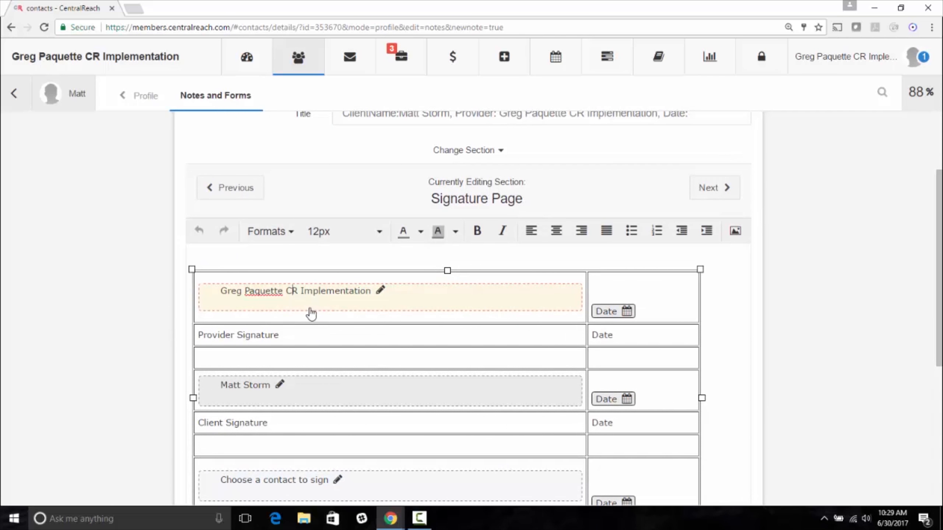
pyautogui.click(312, 314)
pyautogui.write('Greg')
pyautogui.moveTo(400, 280)
pyautogui.mouseDown()
pyautogui.moveTo(417, 319)
pyautogui.moveTo(465, 289)
pyautogui.moveTo(492, 309)
pyautogui.moveTo(570, 278)
pyautogui.mouseUp()
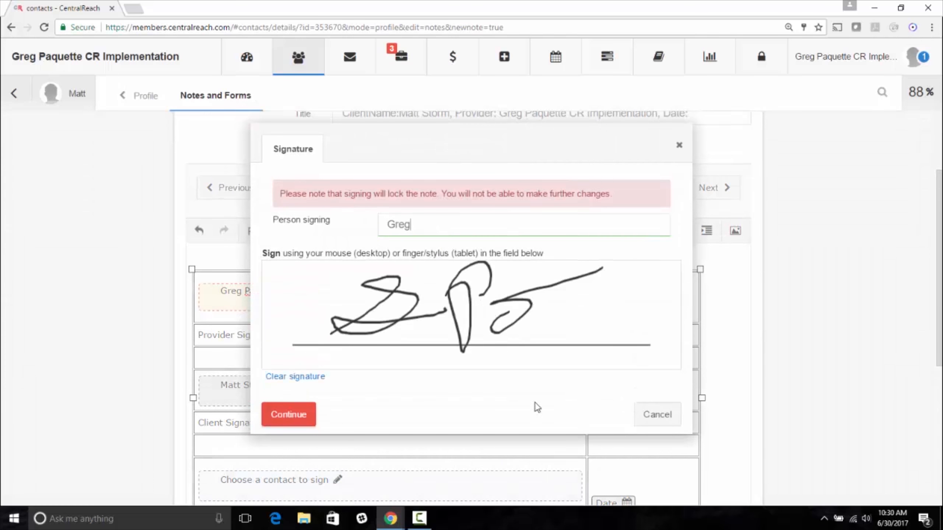
pyautogui.click(289, 414)
# - Assign the Clinical Director/Other staff signature field to another provider by searching for that employee's name
pyautogui.scroll(-2, 549, 378)
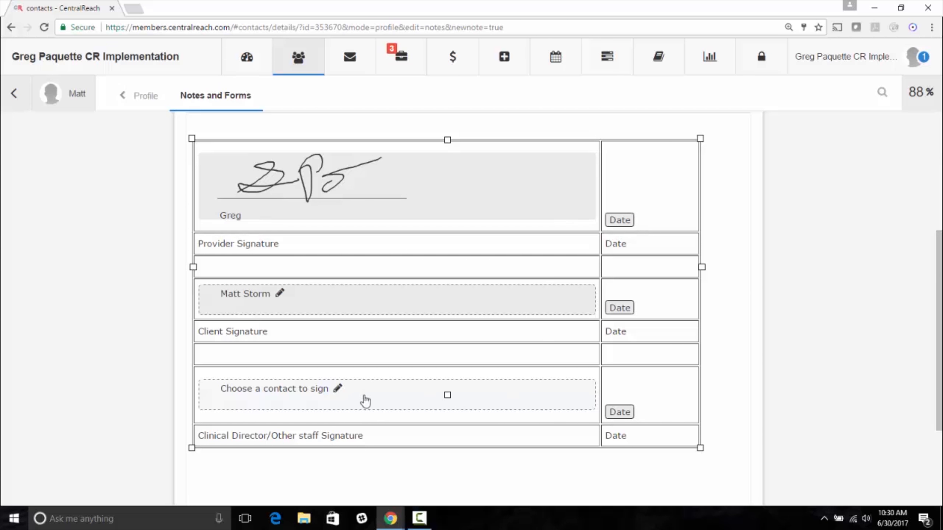
pyautogui.click(284, 411)
pyautogui.click(317, 208)
pyautogui.write('ifer An')
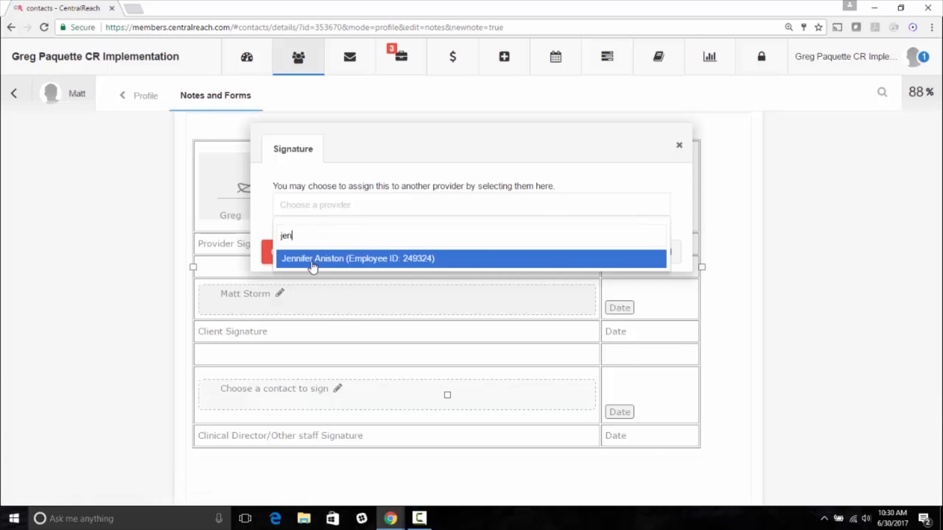
pyautogui.click(335, 259)
pyautogui.click(293, 253)
# - Save and lock the signed progress report, confirming that the note is closed to further editing
pyautogui.scroll(-4, 382, 424)
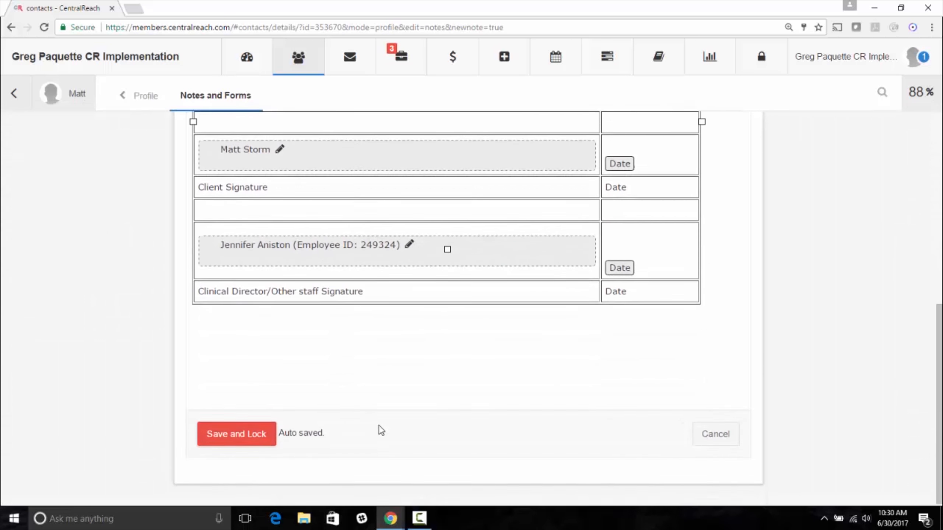
pyautogui.click(228, 439)
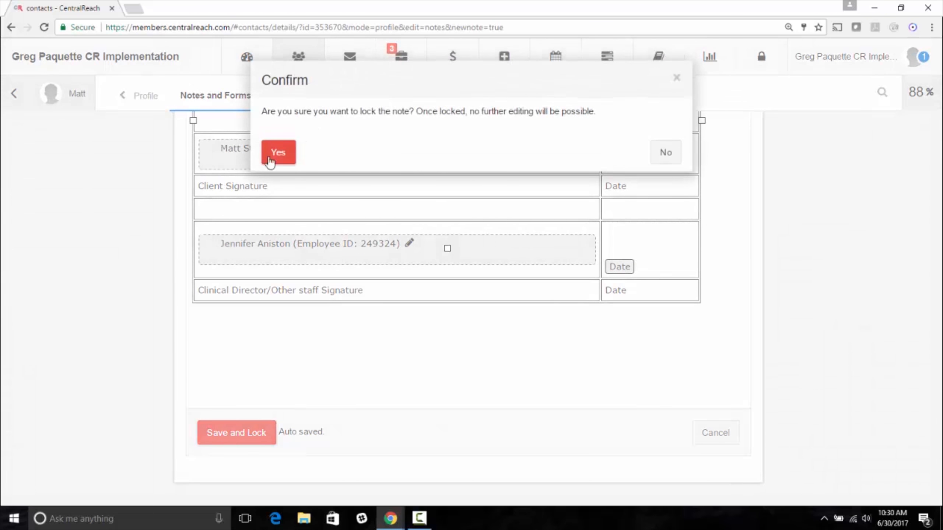
pyautogui.click(278, 144)
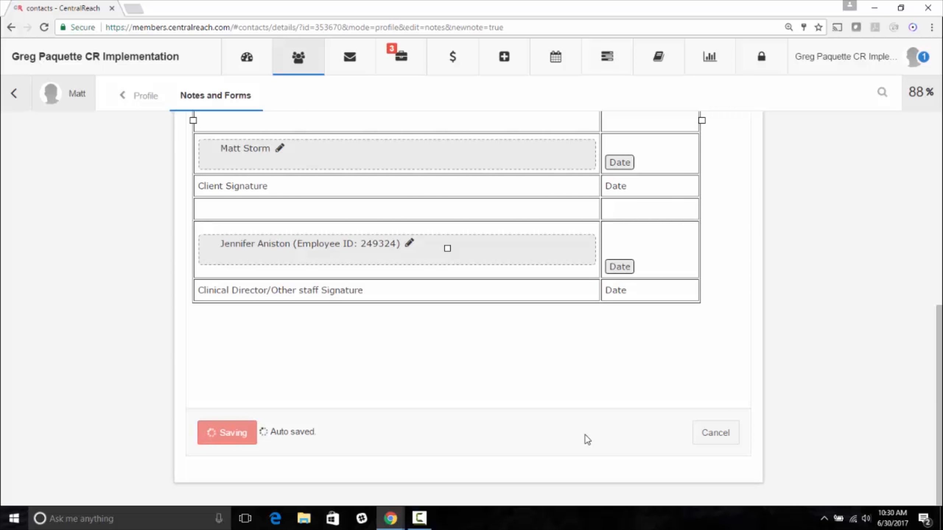
pyautogui.scroll(3, 585, 435)
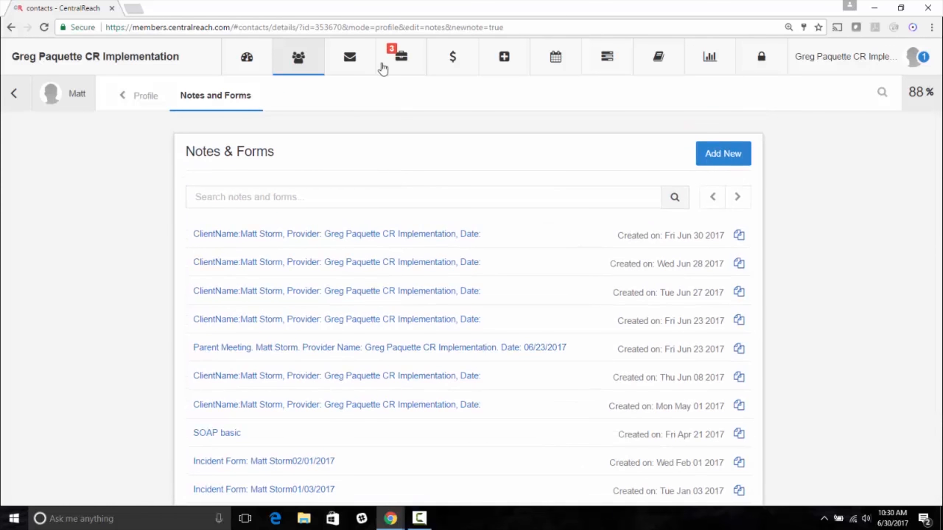
# - Open the client's newest progress report from the organization's files and check which contacts it is shared with
pyautogui.moveTo(384, 65)
pyautogui.click(445, 165)
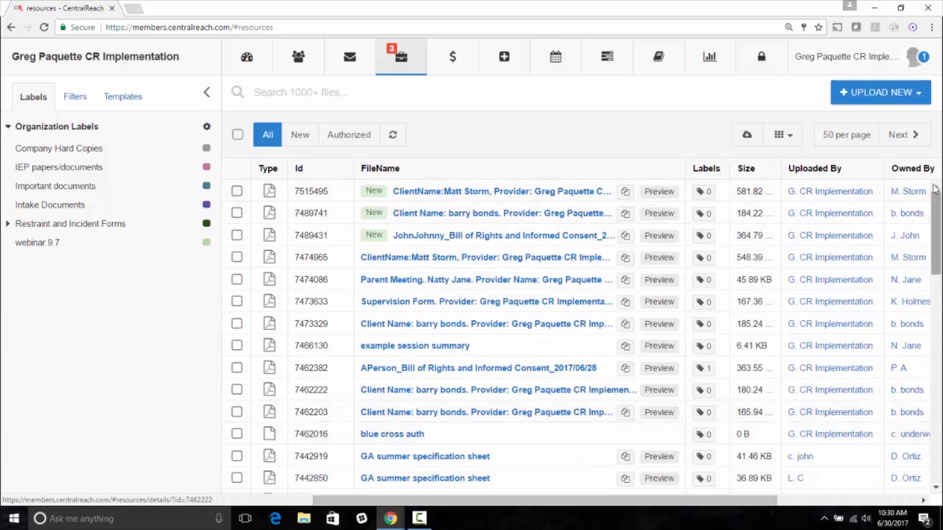
pyautogui.click(522, 192)
pyautogui.click(348, 97)
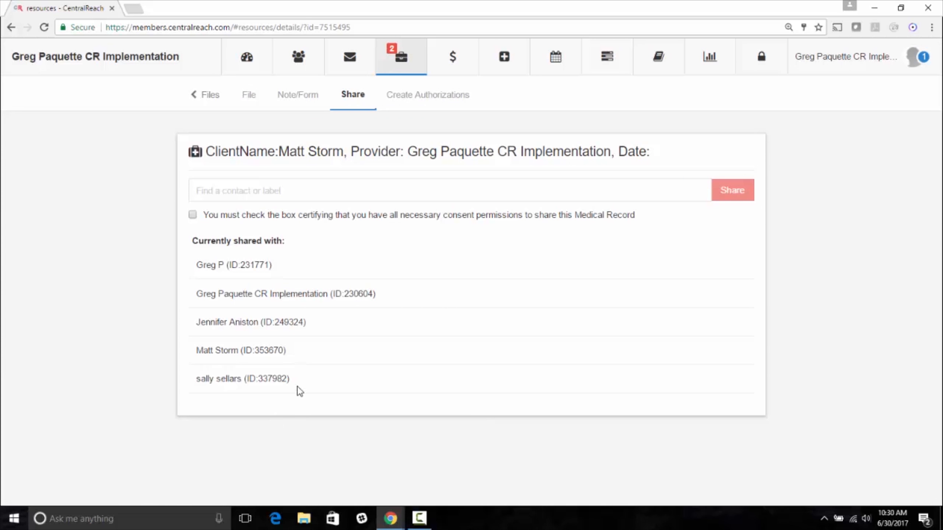
pyautogui.moveTo(292, 378)
pyautogui.mouseDown()
pyautogui.moveTo(200, 379)
pyautogui.moveTo(302, 377)
pyautogui.mouseUp()
# - Preview the saved progress report PDF and review it from the cover page through the Goal Reporting part
pyautogui.click(297, 95)
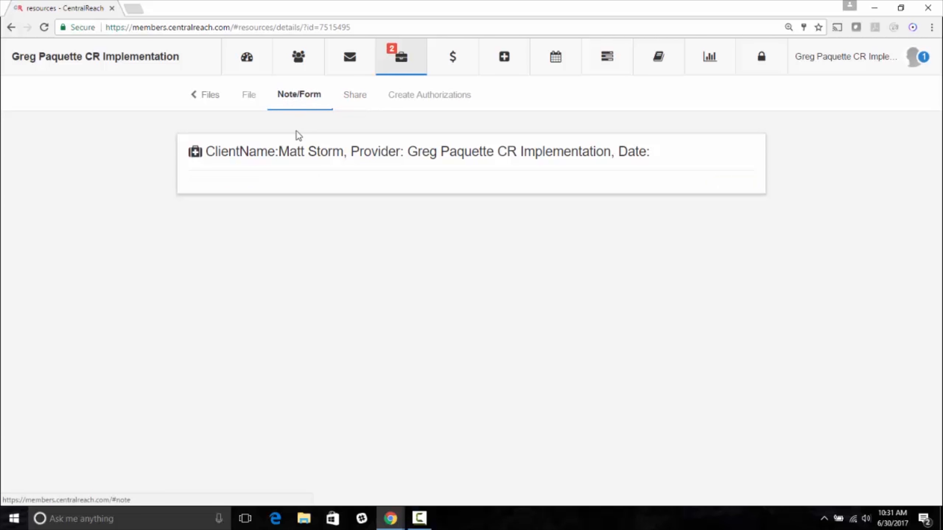
pyautogui.click(258, 96)
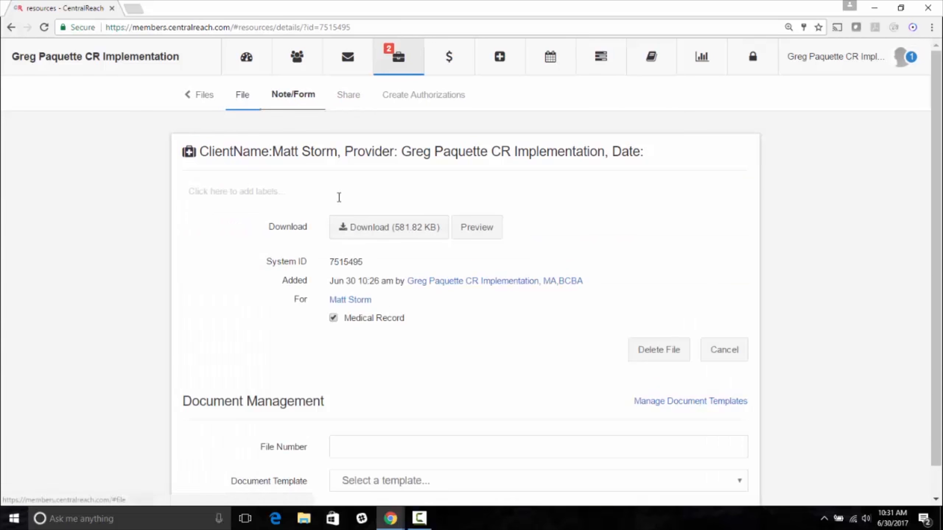
pyautogui.click(470, 230)
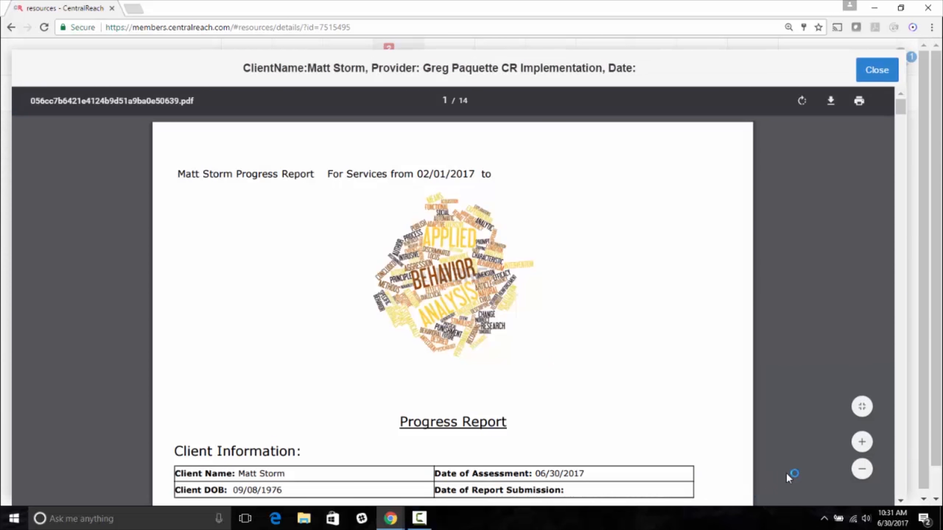
pyautogui.click(861, 470)
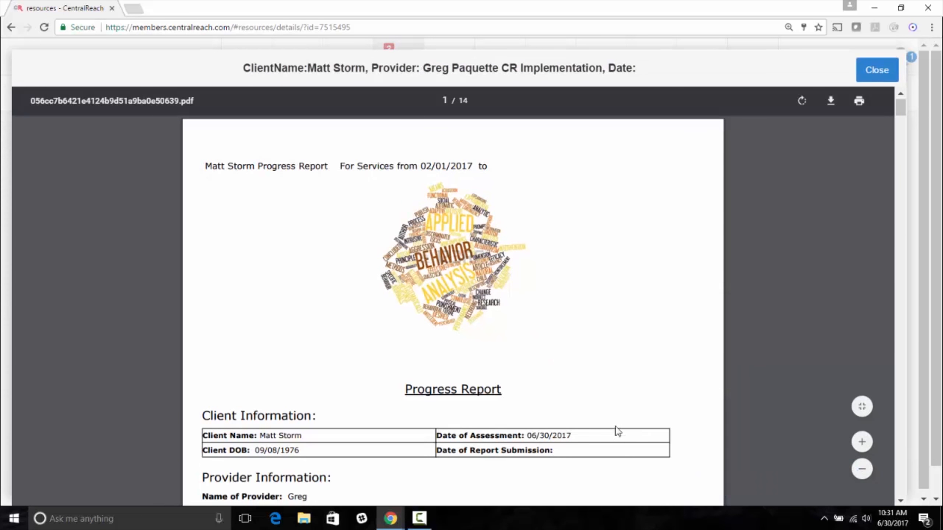
pyautogui.scroll(-4, 617, 421)
pyautogui.scroll(4, 617, 421)
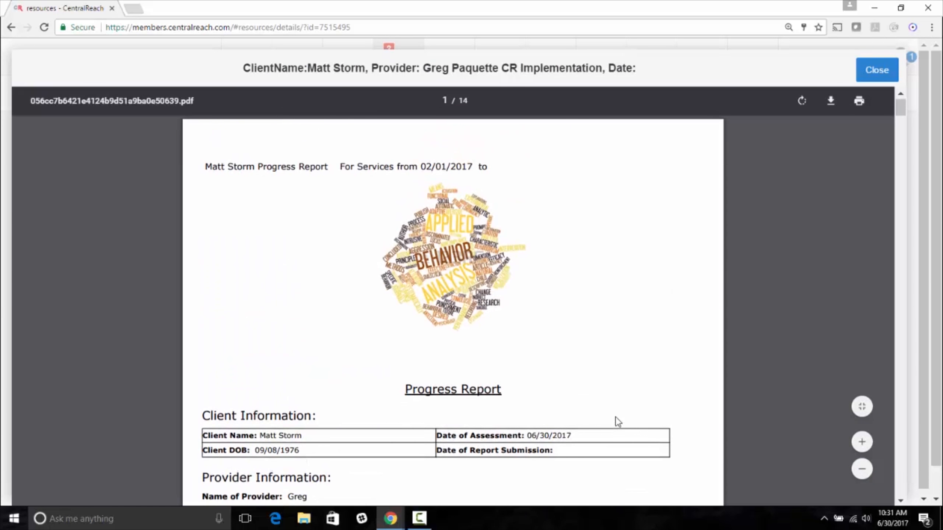
pyautogui.scroll(-11, 474, 340)
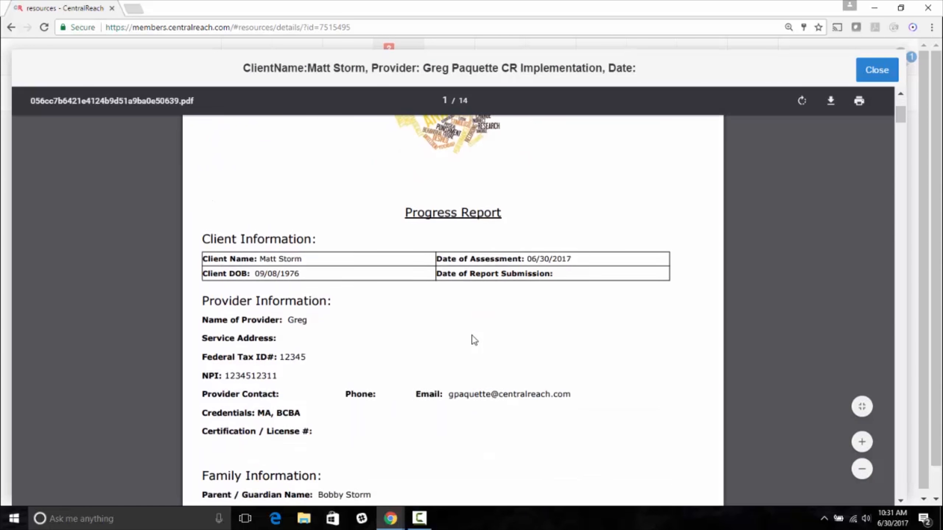
pyautogui.scroll(-10, 582, 368)
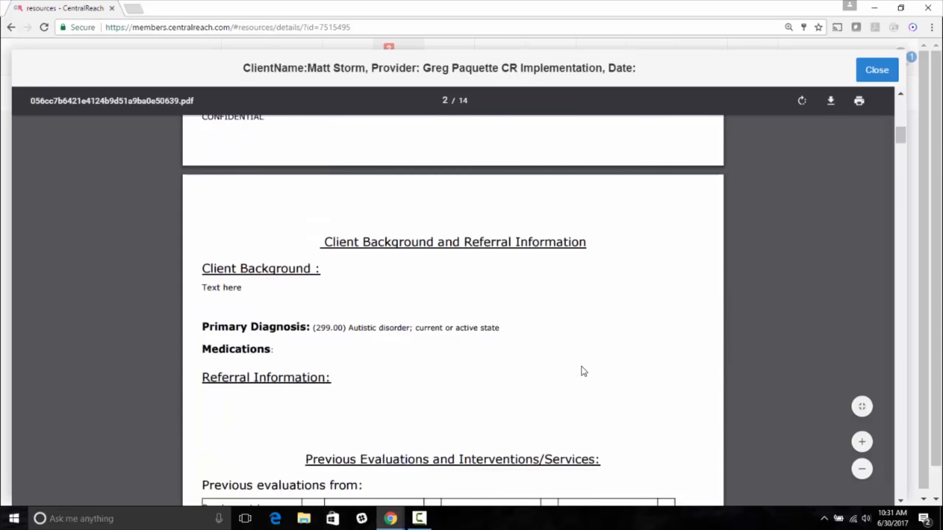
pyautogui.scroll(-4, 582, 369)
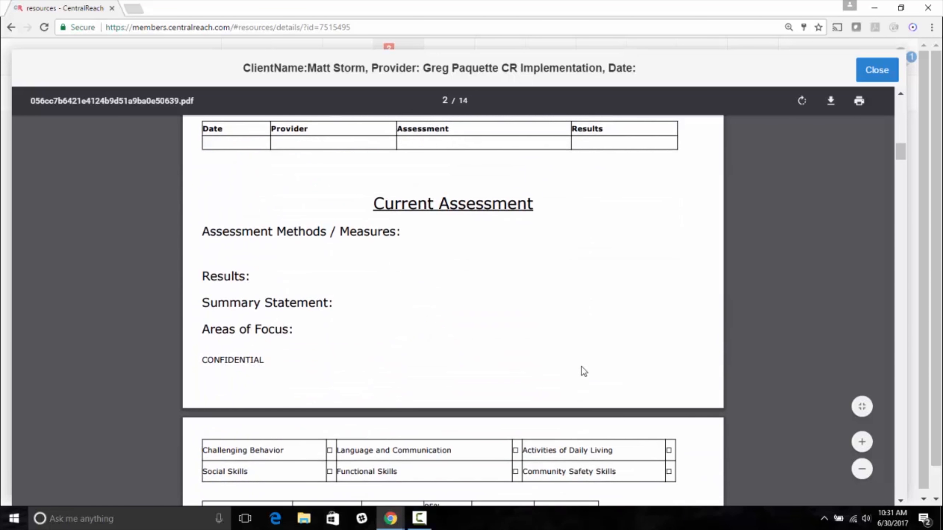
pyautogui.scroll(-14, 584, 369)
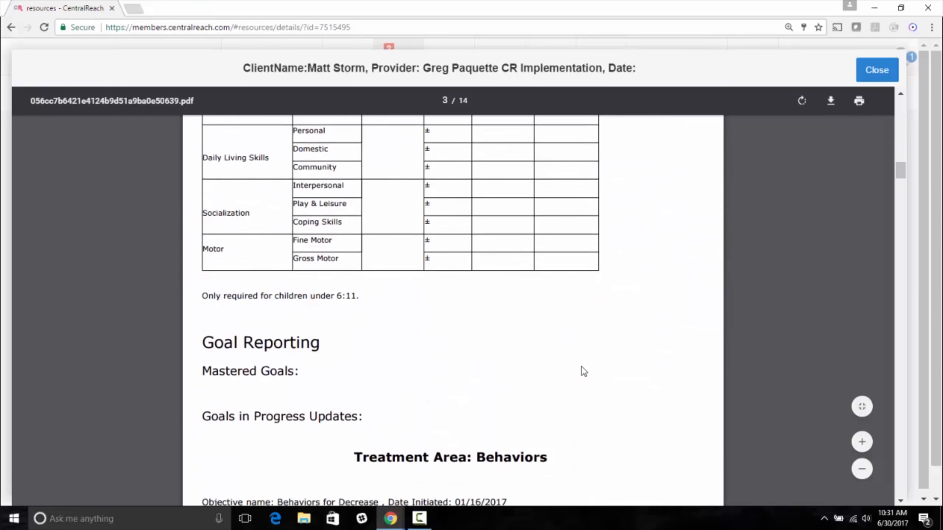
# - Review the Behaviors and Waiting Program graphs in the PDF through the waiting 50 seconds target, and close the preview
pyautogui.scroll(-15, 584, 371)
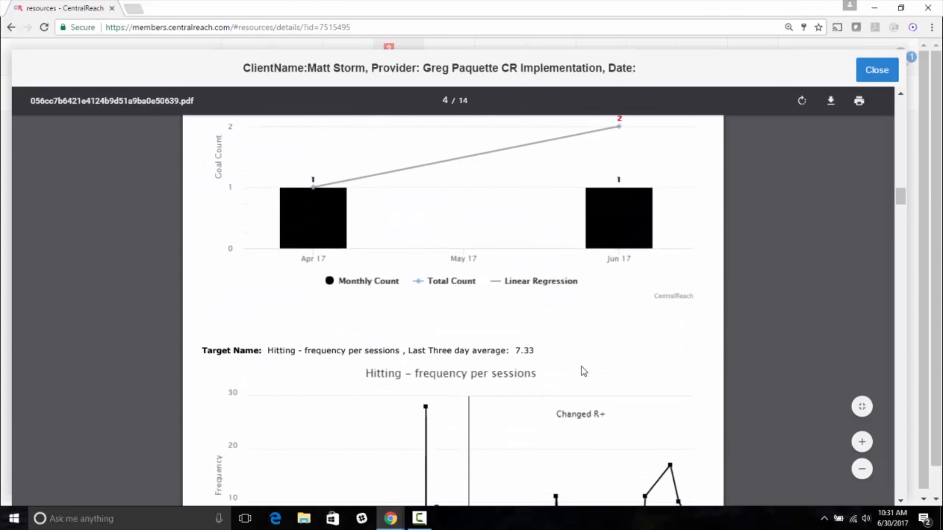
pyautogui.scroll(-11, 582, 368)
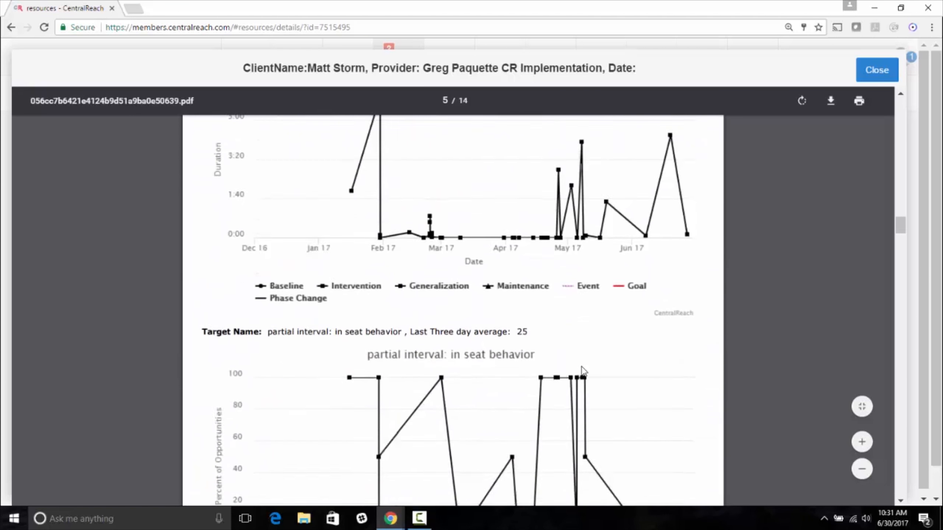
pyautogui.scroll(-14, 583, 371)
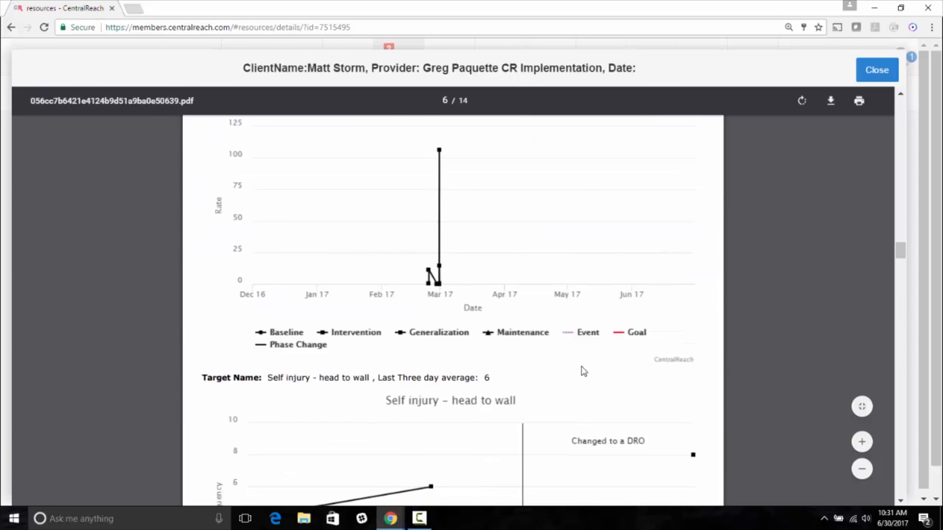
pyautogui.scroll(-10, 582, 368)
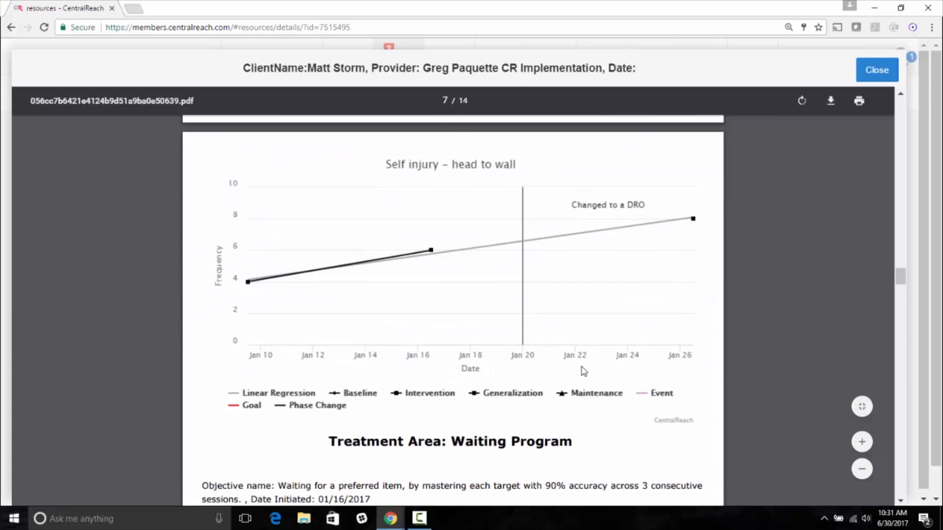
pyautogui.scroll(-18, 582, 367)
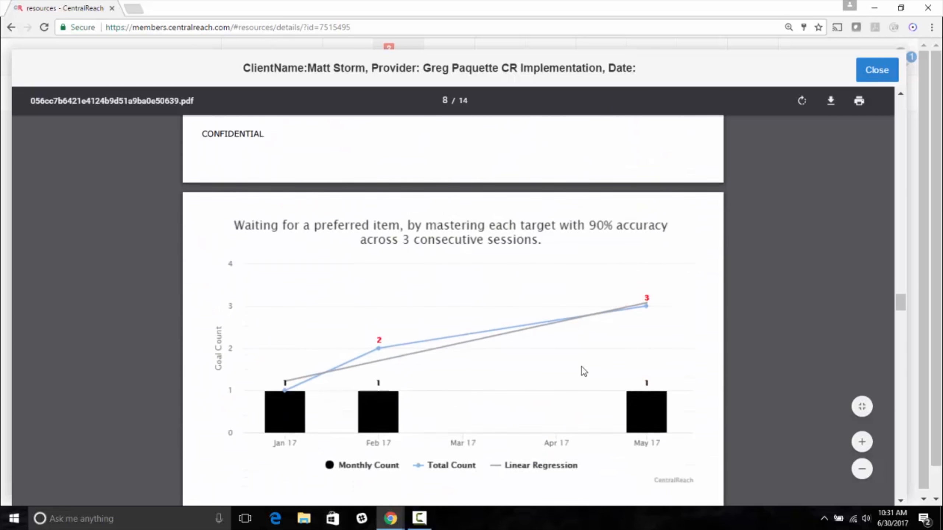
pyautogui.scroll(-20, 584, 370)
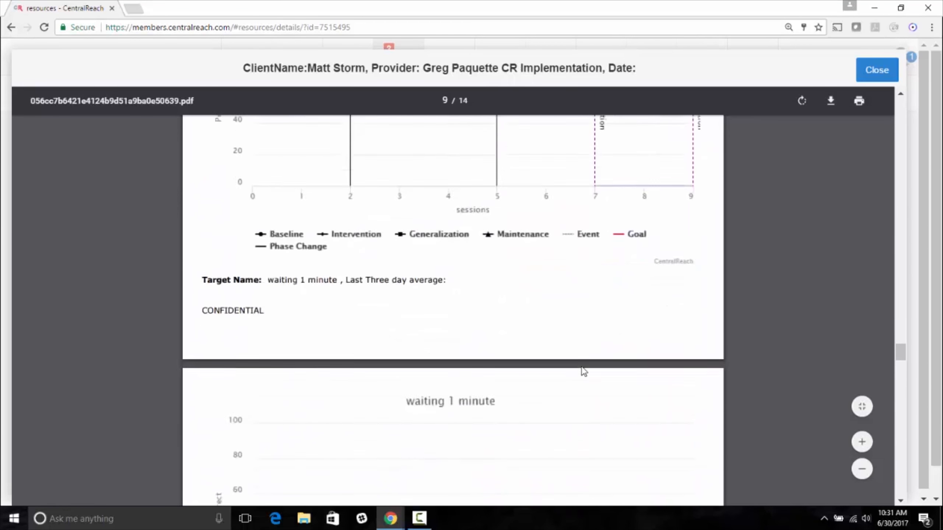
pyautogui.scroll(-12, 583, 370)
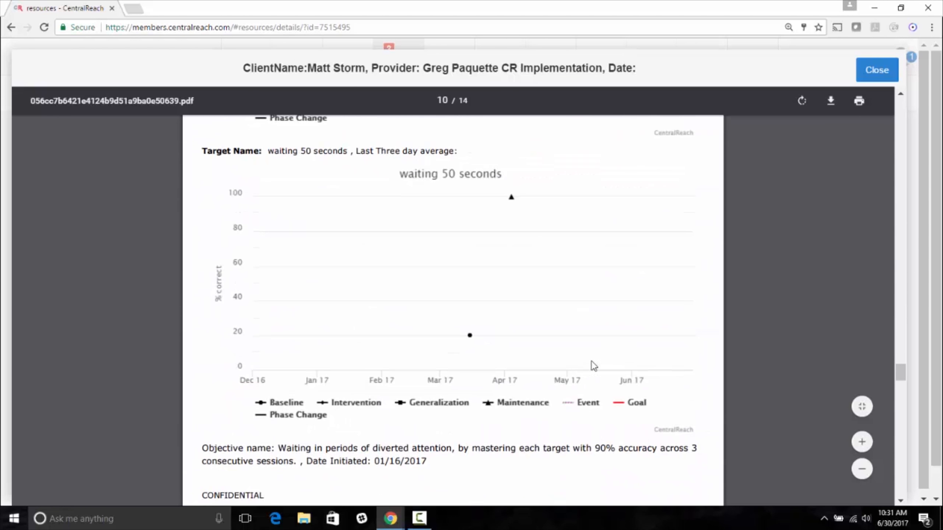
pyautogui.click(870, 70)
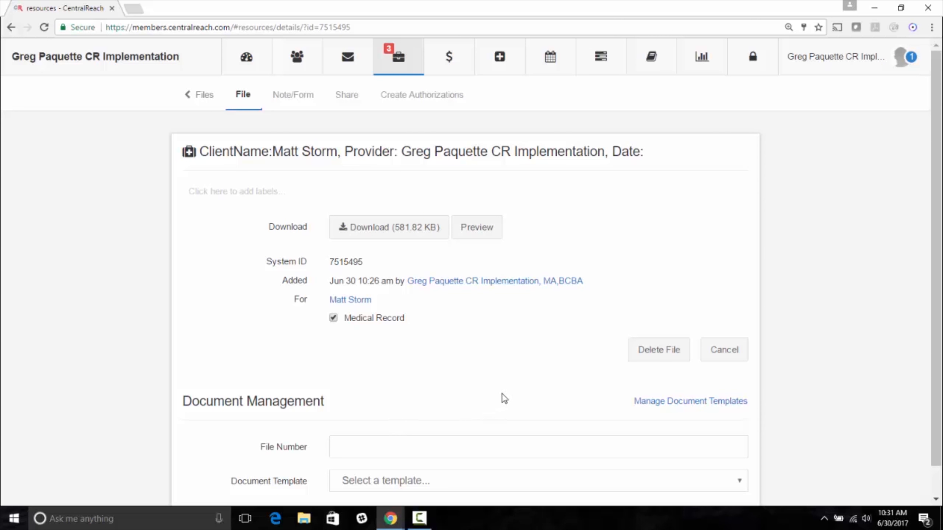
# - Open the Goals Dashboard for the same client and show the Progress Assessment by Days In Service by month
pyautogui.click(651, 66)
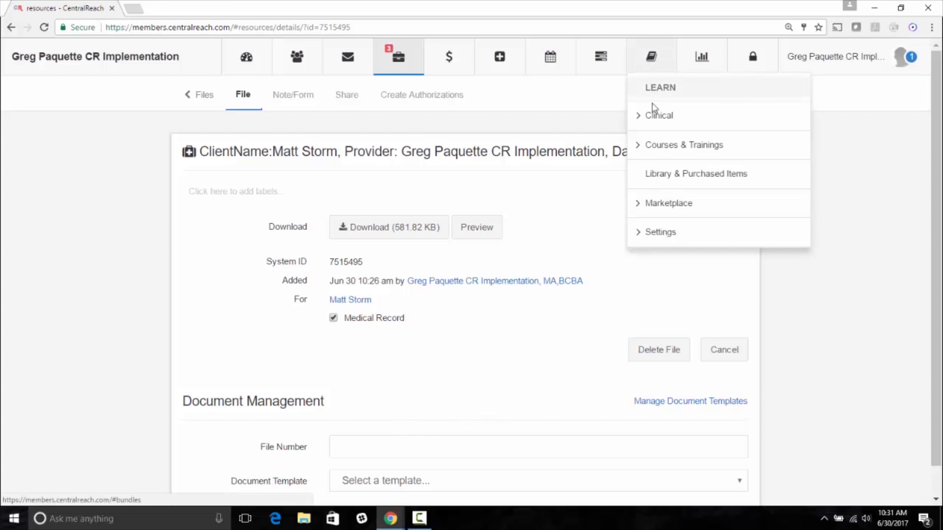
pyautogui.click(653, 113)
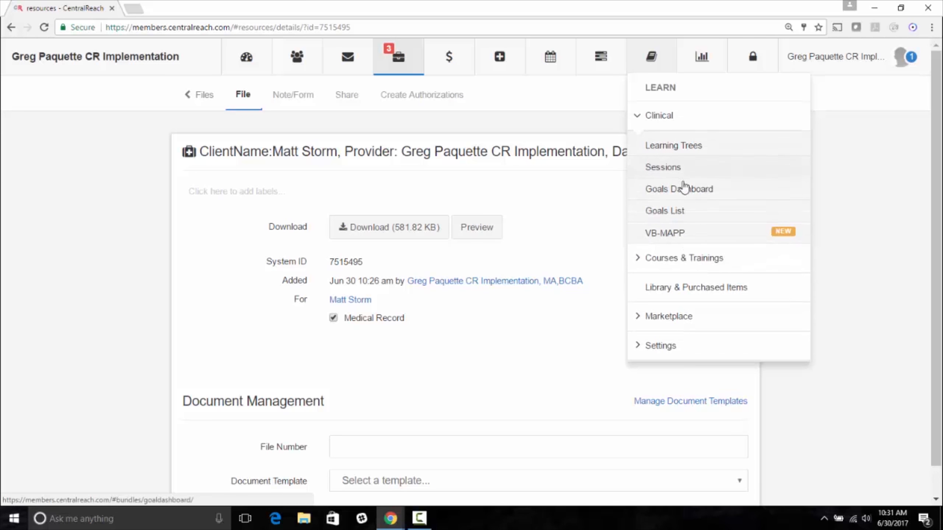
pyautogui.click(674, 189)
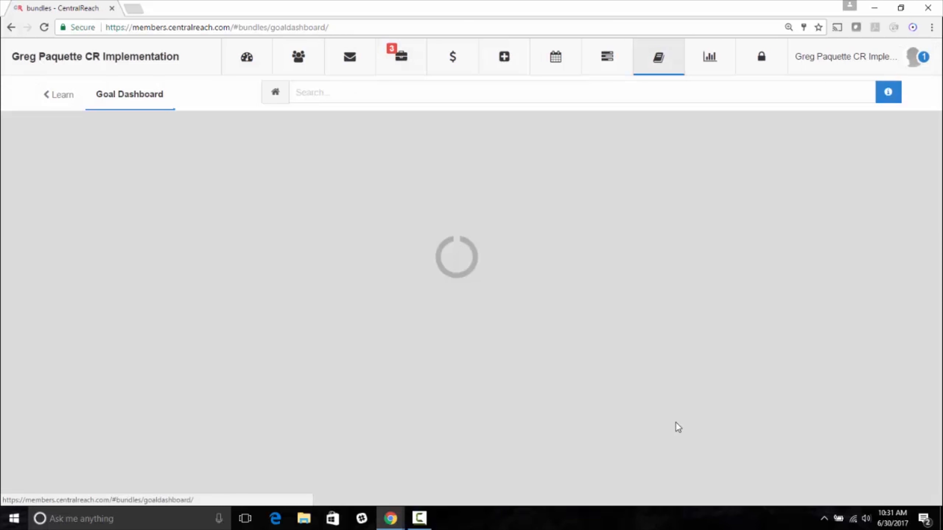
pyautogui.click(317, 93)
pyautogui.write('matt')
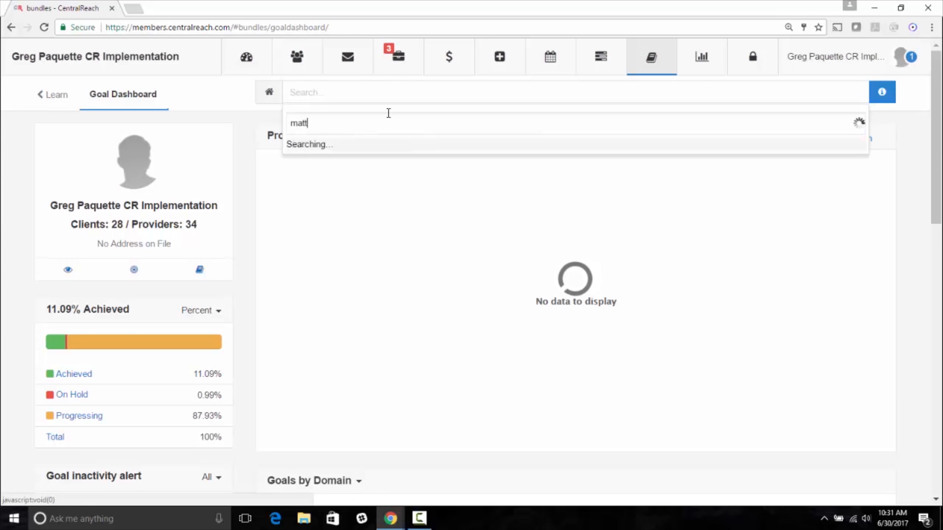
pyautogui.click(377, 166)
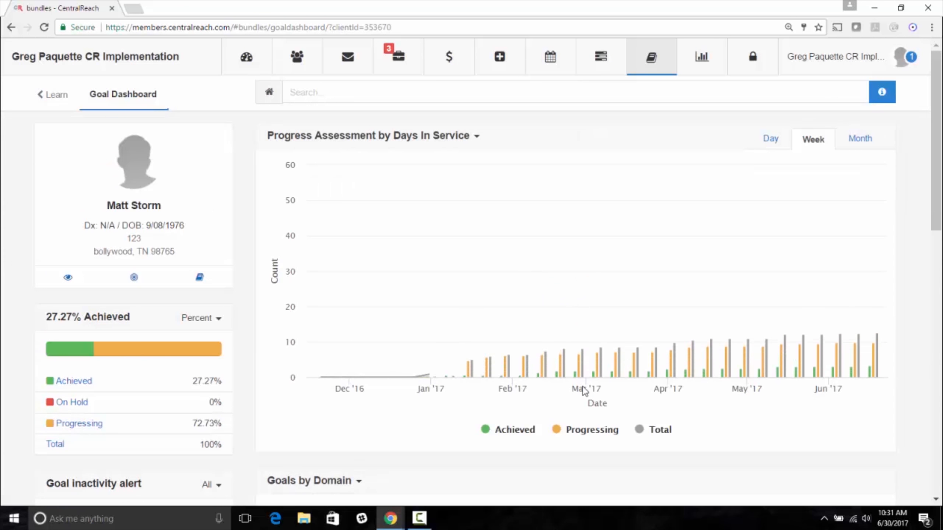
pyautogui.click(860, 139)
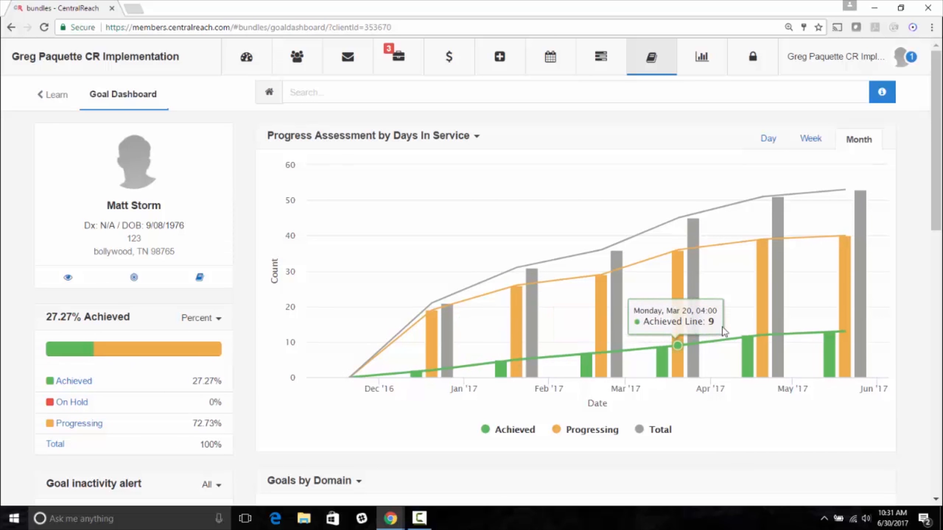
# - Look over the client's goal inactivity alerts and Goals by Domain chart, and limit the provider activity alert to last week
pyautogui.scroll(-8, 641, 411)
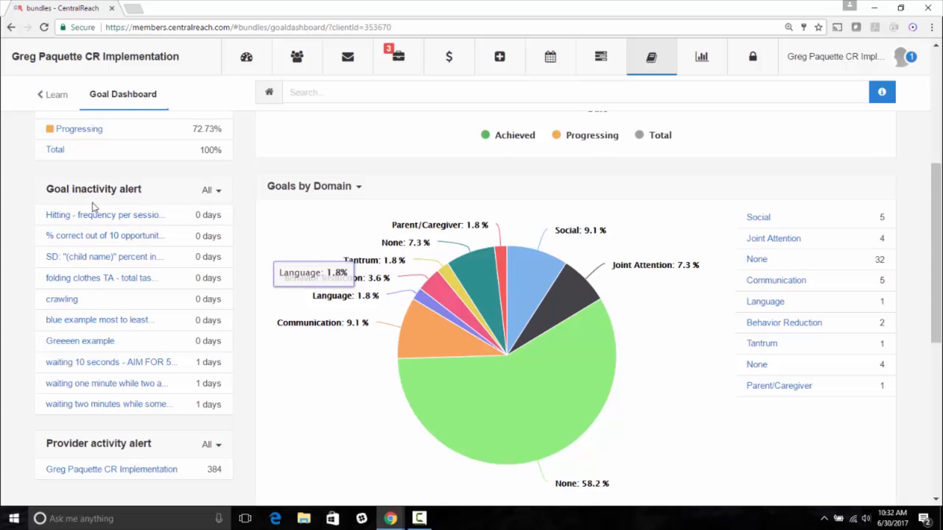
pyautogui.scroll(-2, 130, 349)
pyautogui.click(210, 392)
pyautogui.click(186, 431)
pyautogui.scroll(-2, 243, 411)
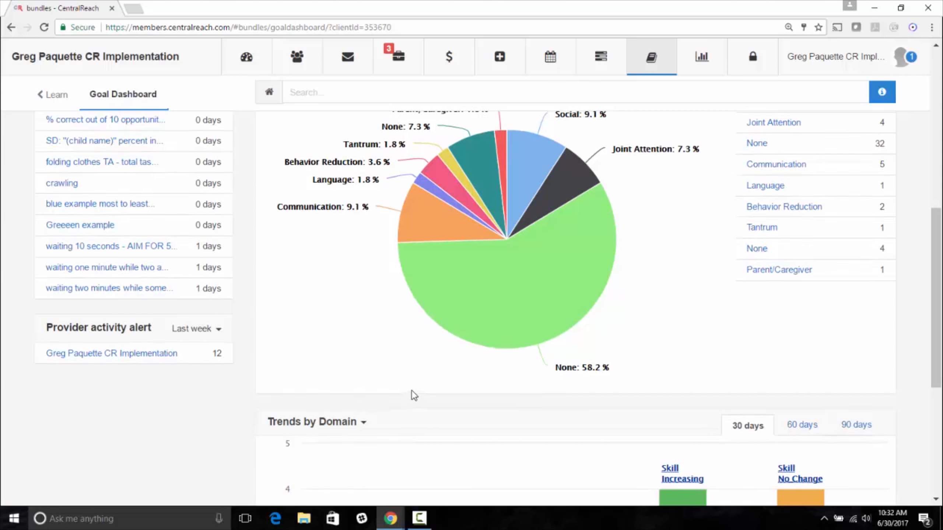
# - Show the Learn module's Courses & Trainings options and its Clinical options
pyautogui.scroll(5, 412, 394)
pyautogui.moveTo(651, 59)
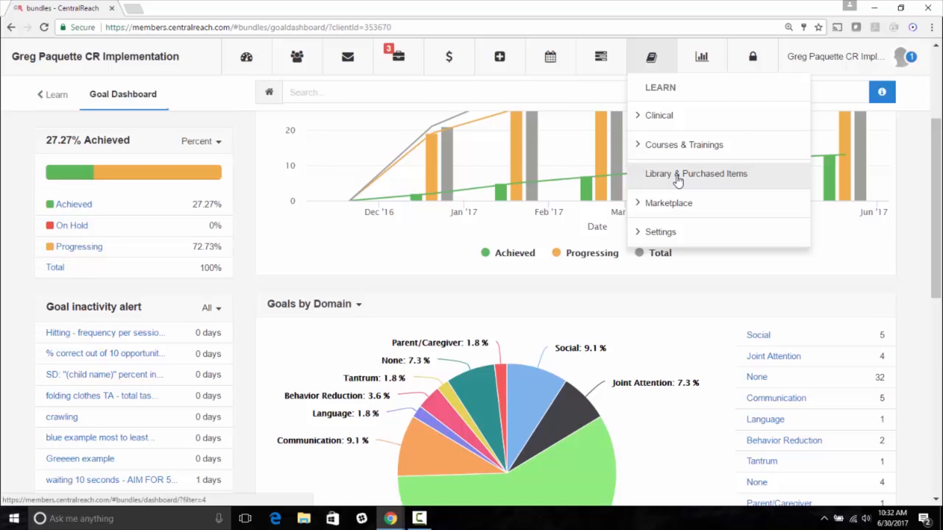
pyautogui.click(663, 154)
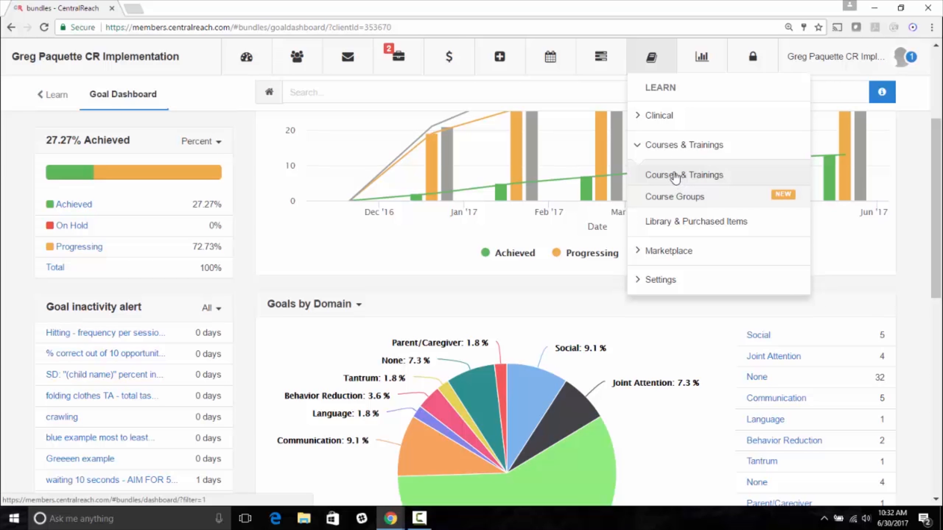
pyautogui.click(639, 115)
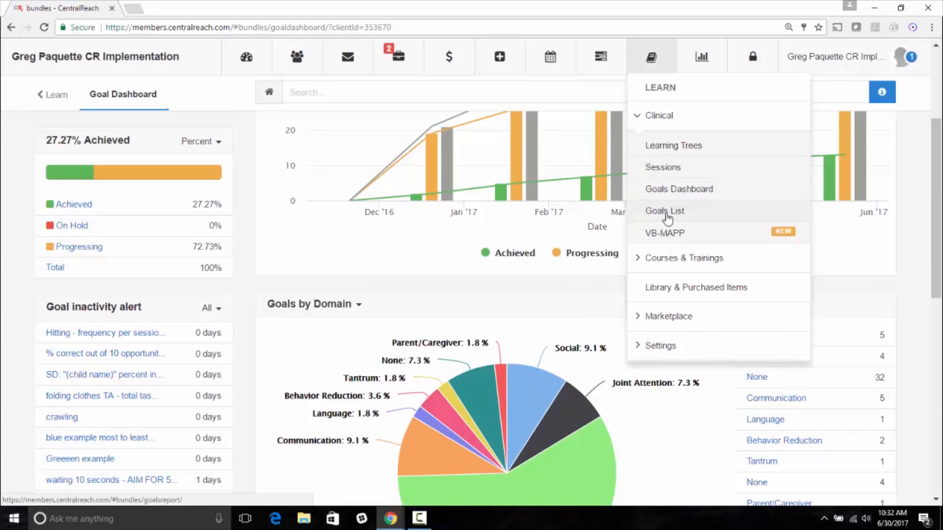